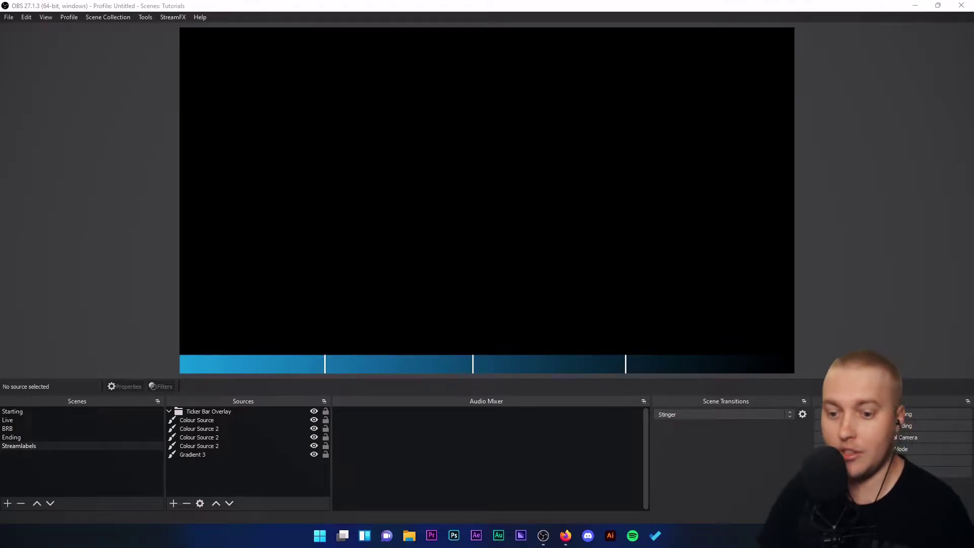
{"action": "left_click", "coordinate": [173, 504]}
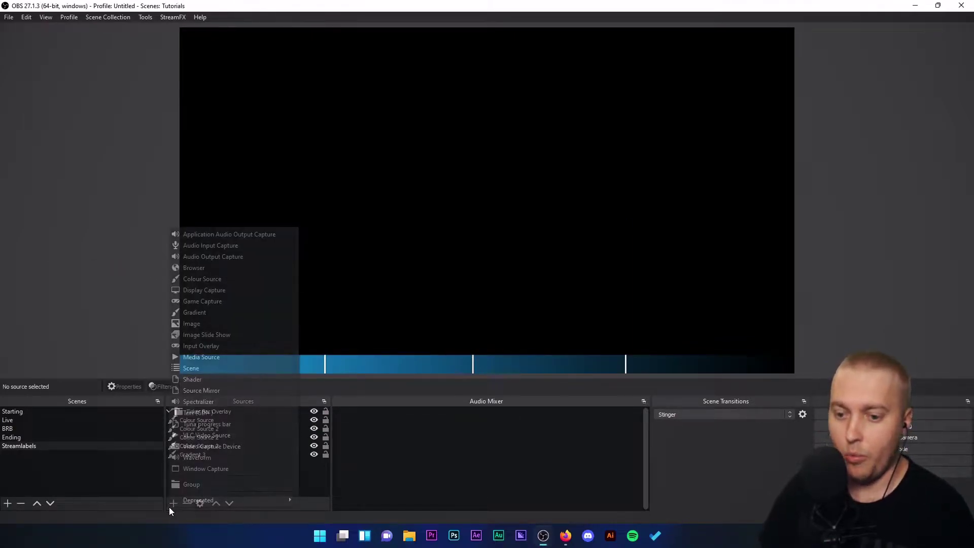
{"action": "left_click", "coordinate": [205, 414]}
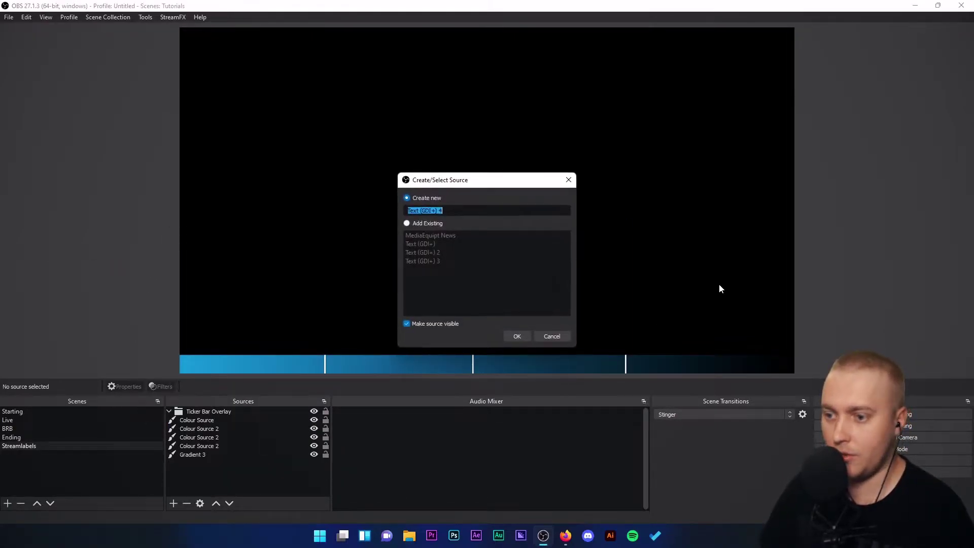
{"action": "left_click", "coordinate": [516, 335]}
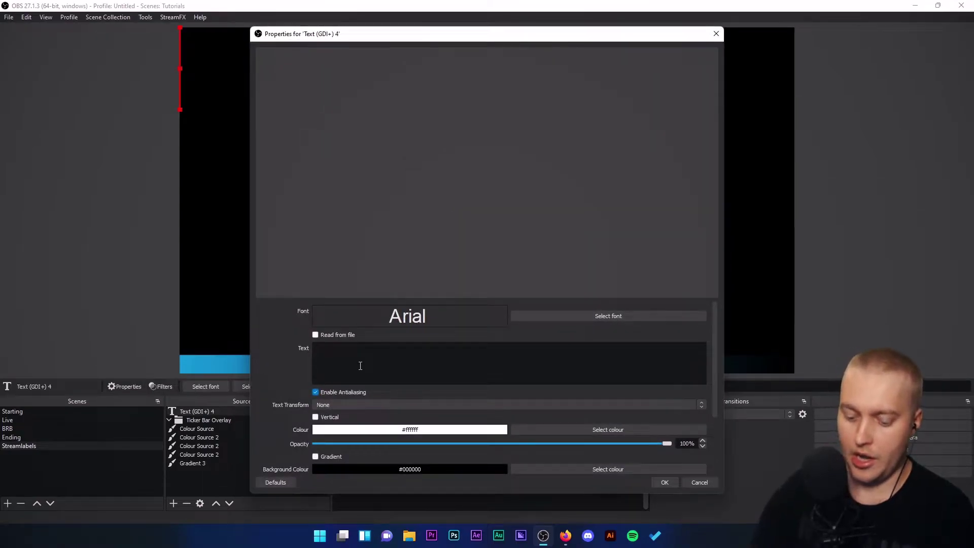
{"action": "type", "text": "MOST RECENT DO"}
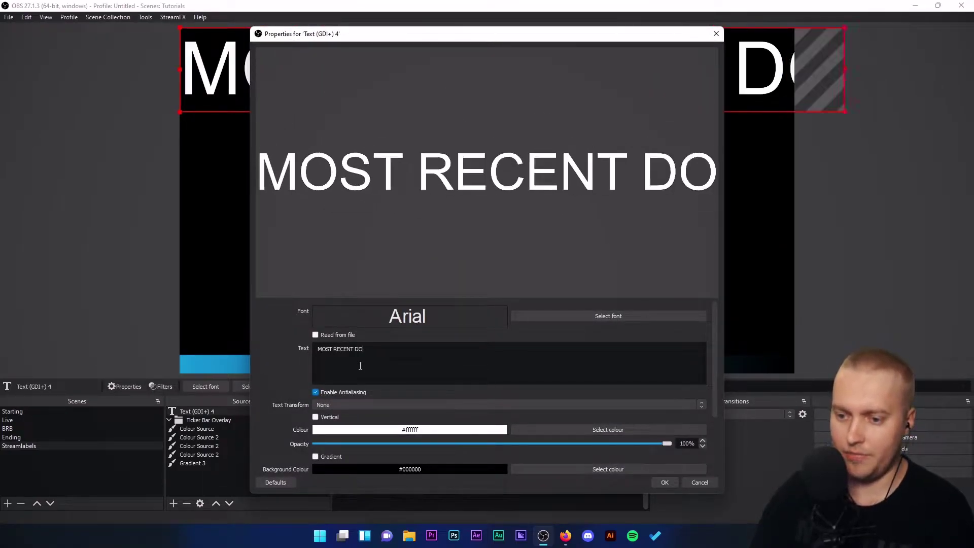
{"action": "type", "text": "NATOR:"}
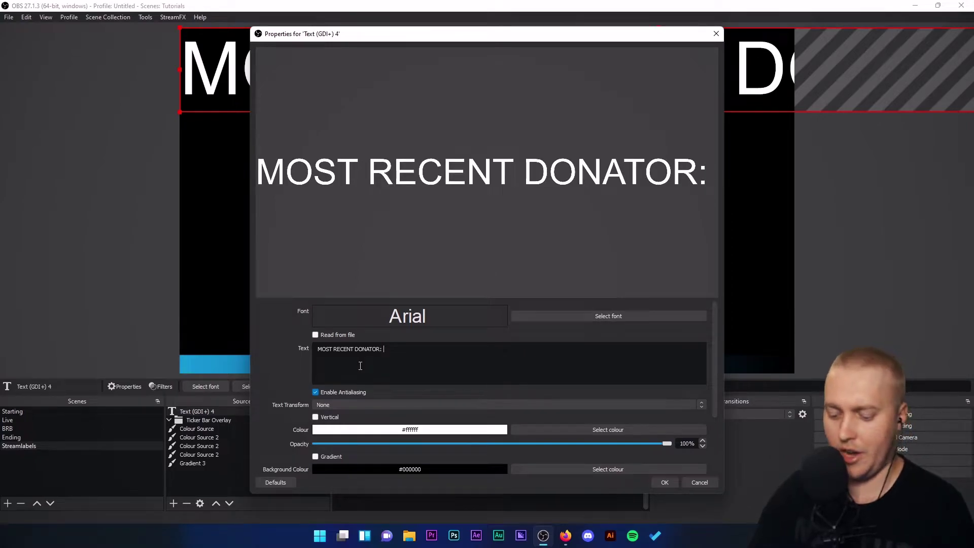
{"action": "type", "text": " JAM SQUAD"}
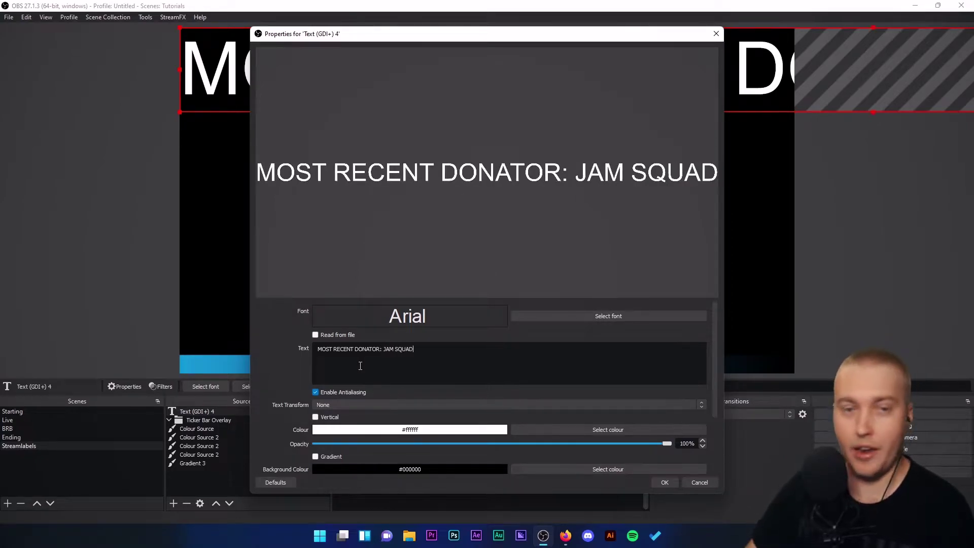
{"action": "type", "text": " 2\"20"}
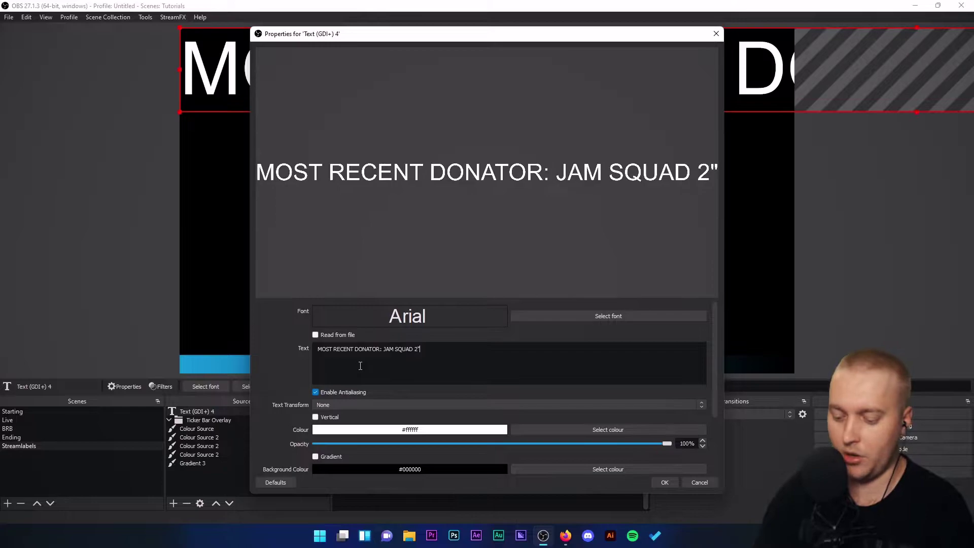
{"action": "key", "text": "BackSpace"}
{"action": "key", "text": "BackSpace"}
{"action": "key", "text": "BackSpace"}
{"action": "key", "text": "BackSpace"}
{"action": "type", "text": "4"}
{"action": "key", "text": "BackSpace"}
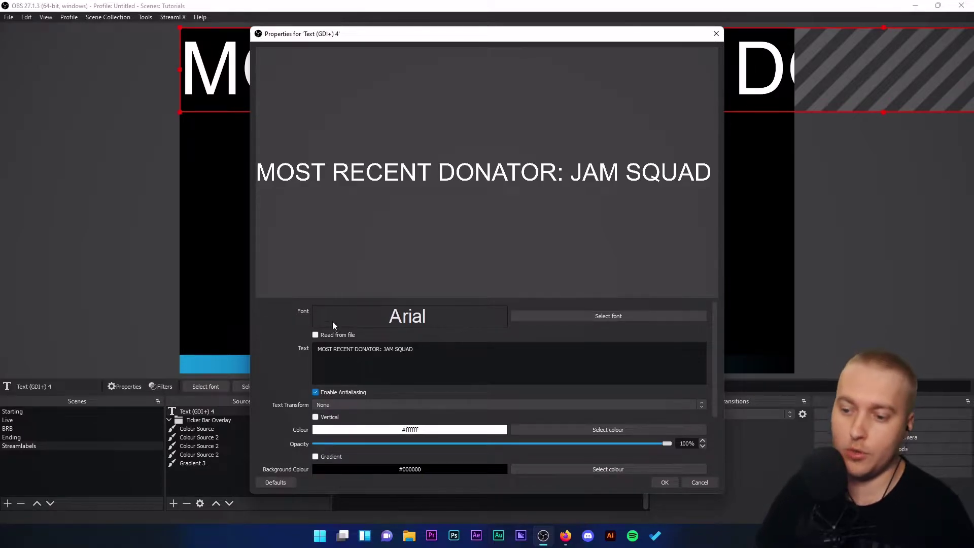
{"action": "left_click", "coordinate": [702, 482]}
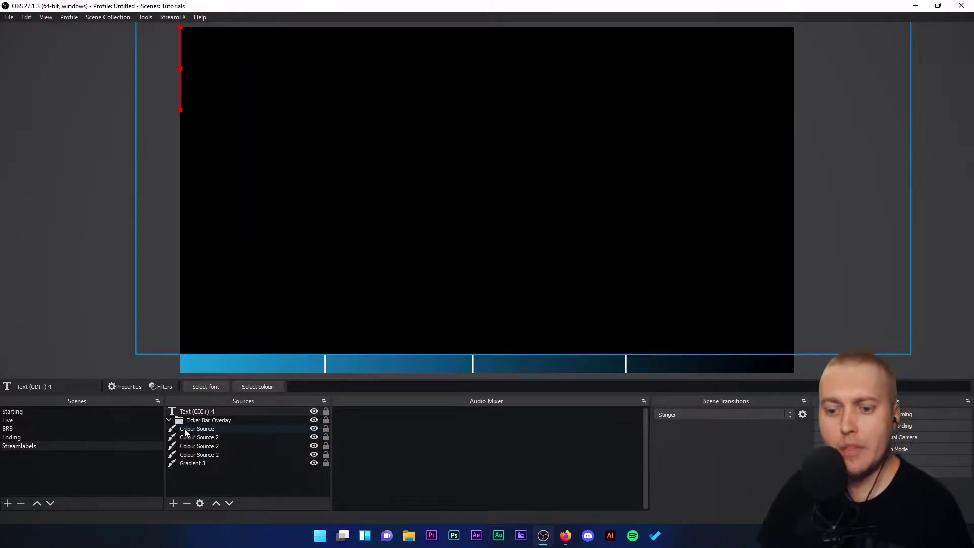
{"action": "left_click", "coordinate": [190, 412]}
{"action": "left_click", "coordinate": [186, 502]}
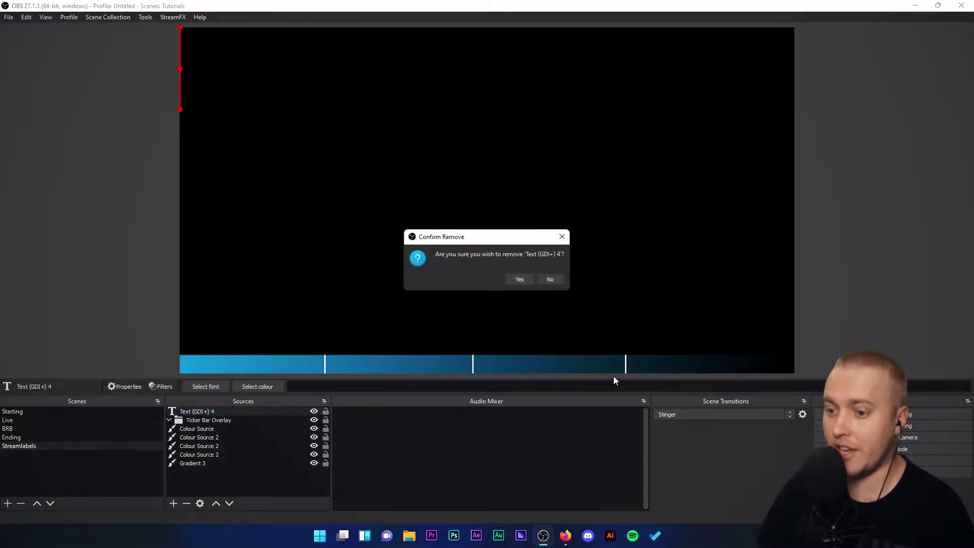
{"action": "left_click", "coordinate": [512, 279]}
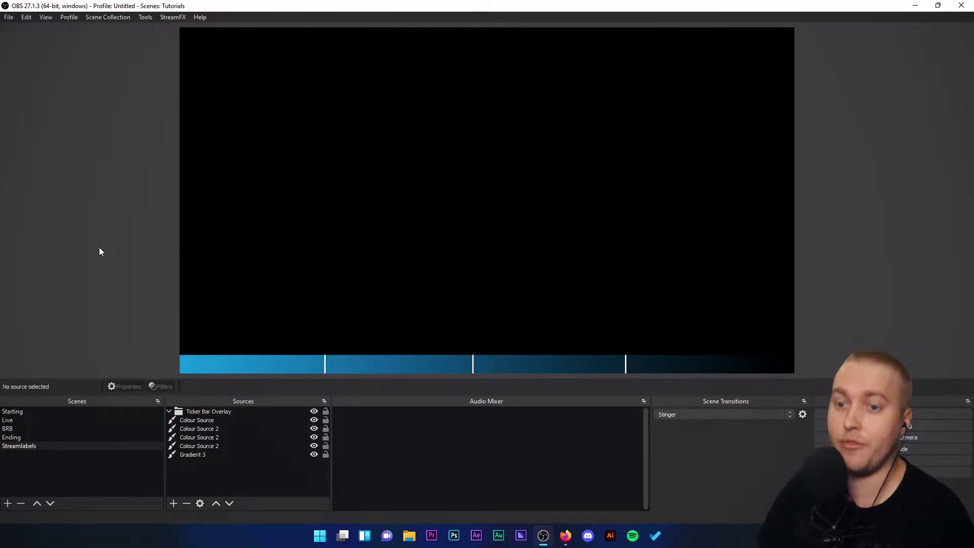
Step: From the Streamlabs Stream Labels page in Firefox, download the Windows version of the app
{"action": "left_click", "coordinate": [565, 536]}
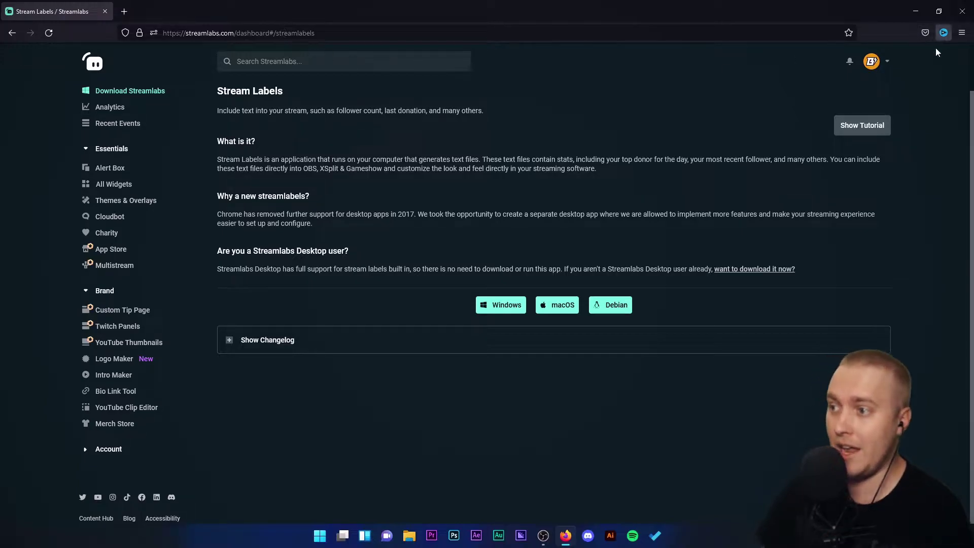
{"action": "left_click", "coordinate": [887, 68]}
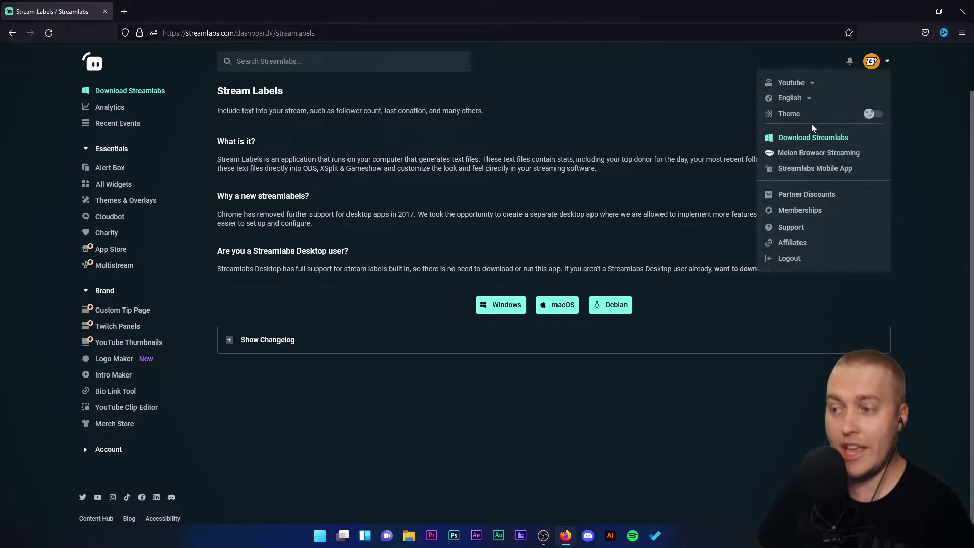
{"action": "left_click", "coordinate": [710, 179]}
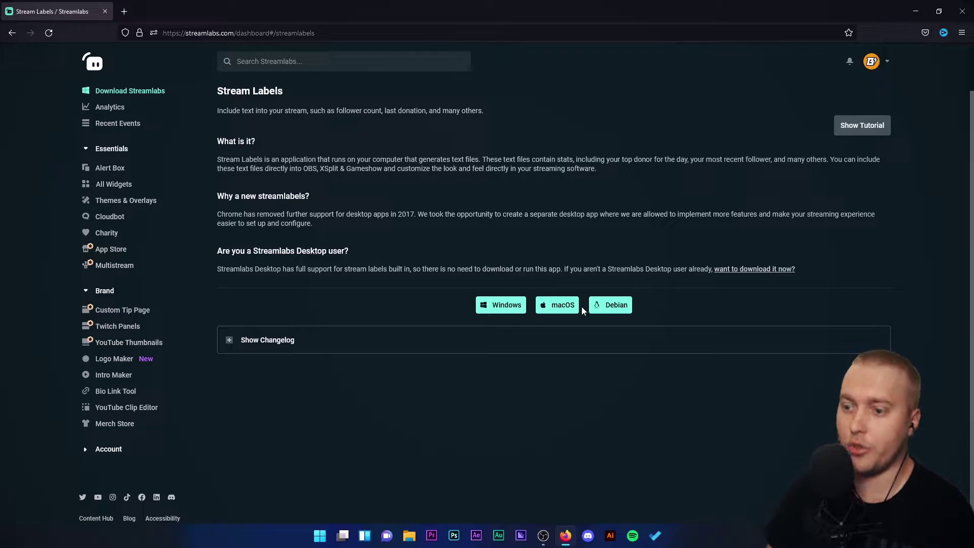
{"action": "left_click", "coordinate": [505, 311]}
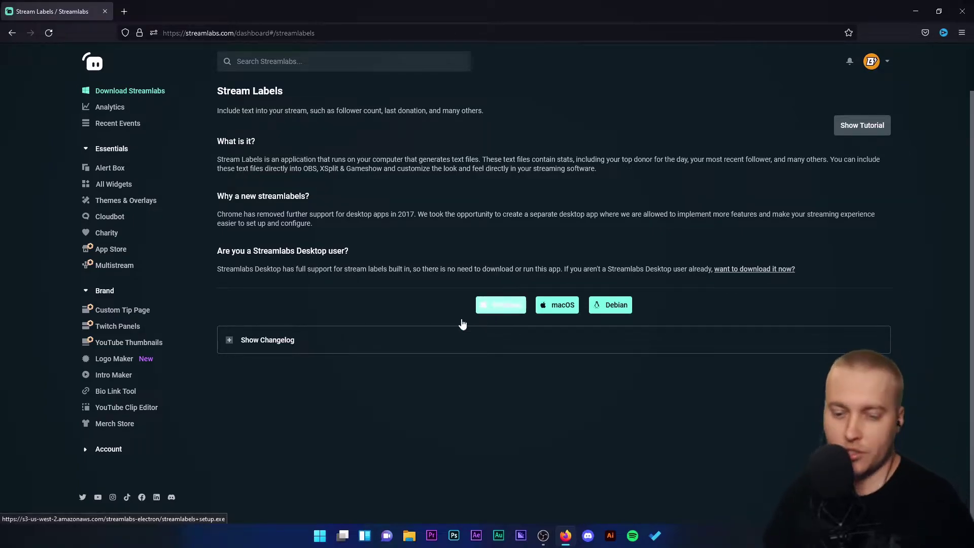
Step: Search Start for 'strea' and run StreamLabels as administrator
{"action": "left_click", "coordinate": [320, 536]}
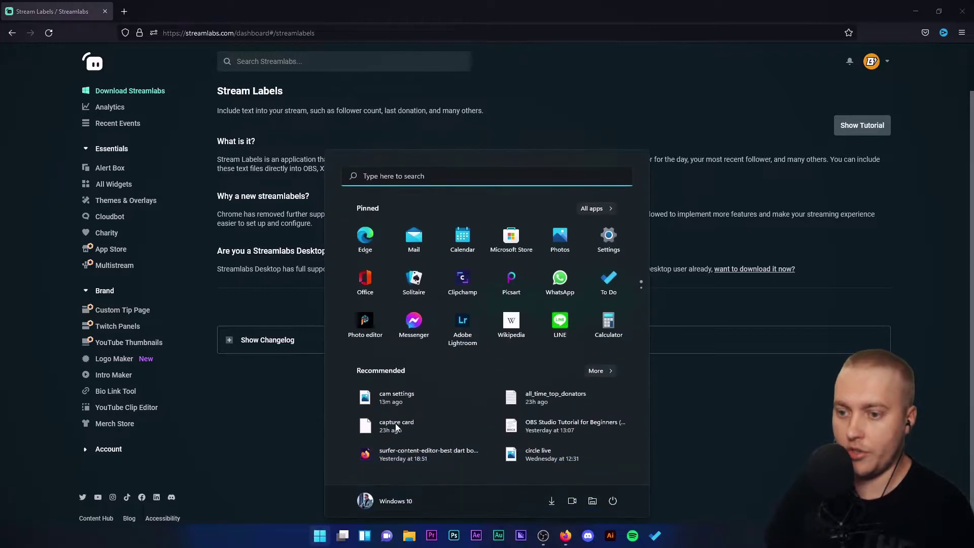
{"action": "type", "text": "streamLabels"}
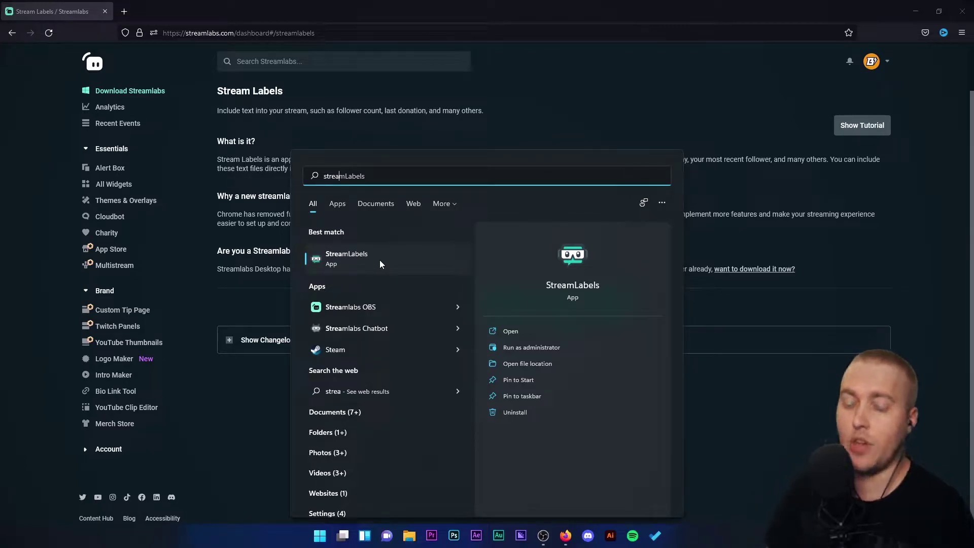
{"action": "right_click", "coordinate": [379, 260]}
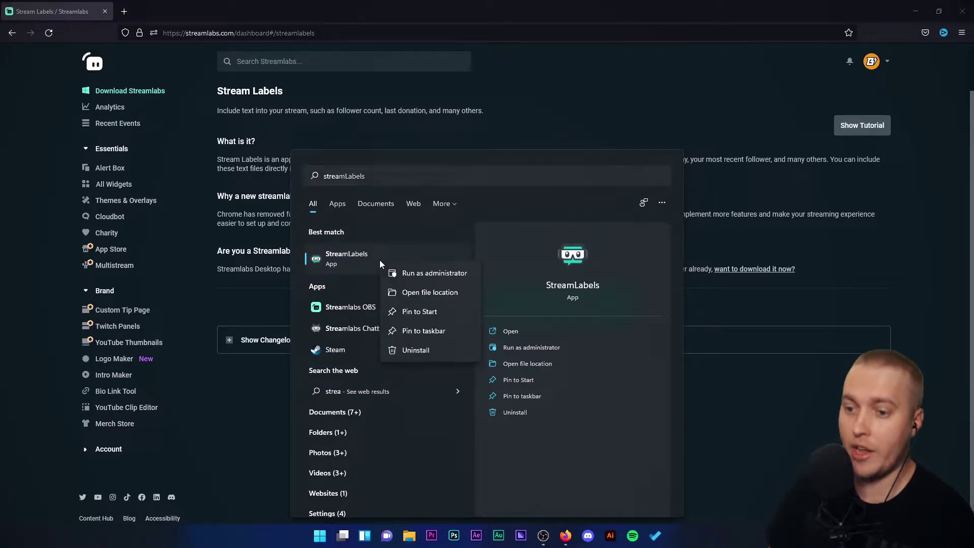
{"action": "left_click", "coordinate": [424, 274]}
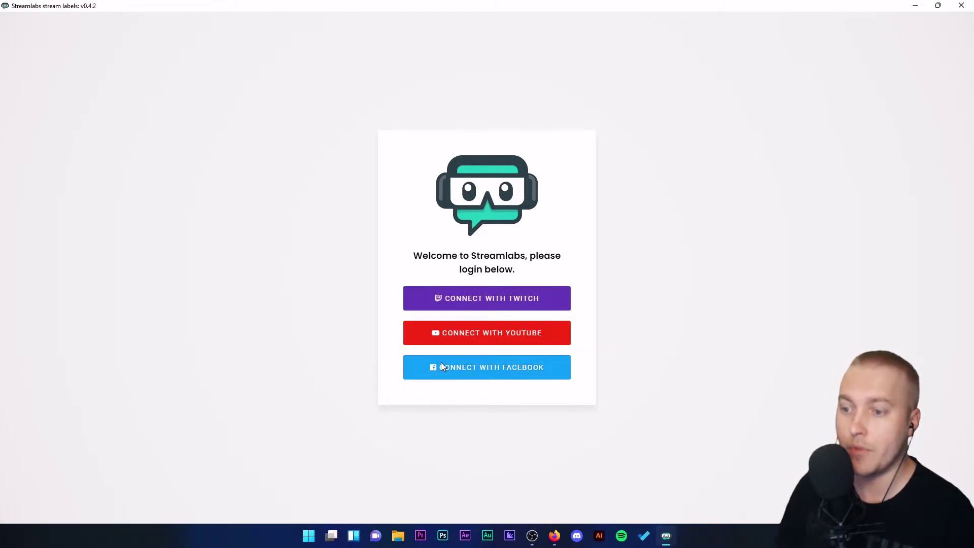
Step: Log in with YouTube, set the output directory to Documents\Streamlabels, and open Settings
{"action": "left_click", "coordinate": [523, 339]}
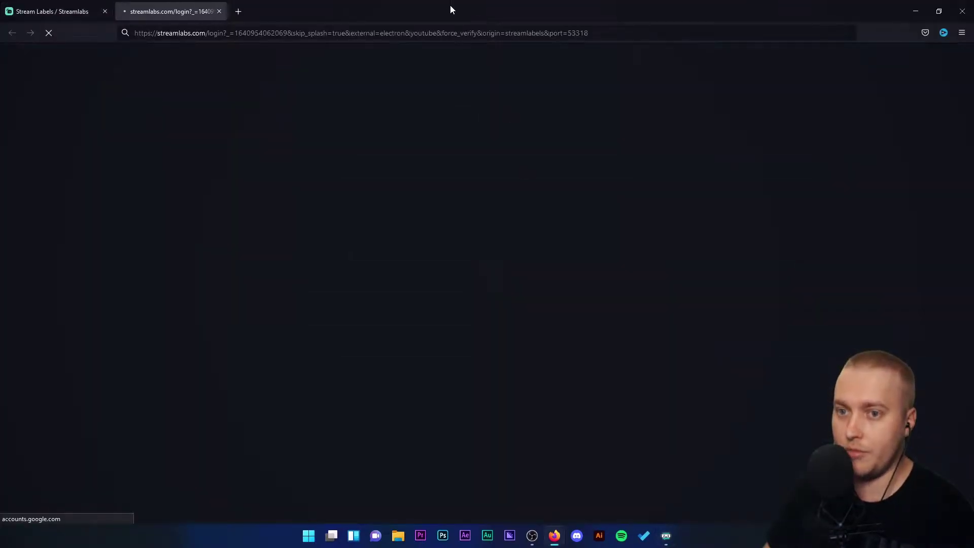
{"action": "left_click_drag", "start_coordinate": [450, 6], "coordinate": [2, 152]}
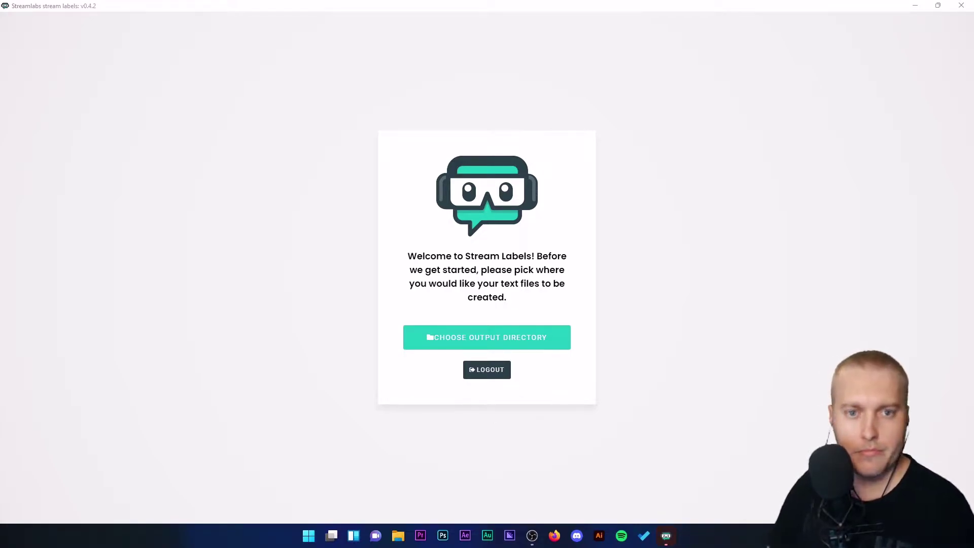
{"action": "left_click", "coordinate": [508, 343]}
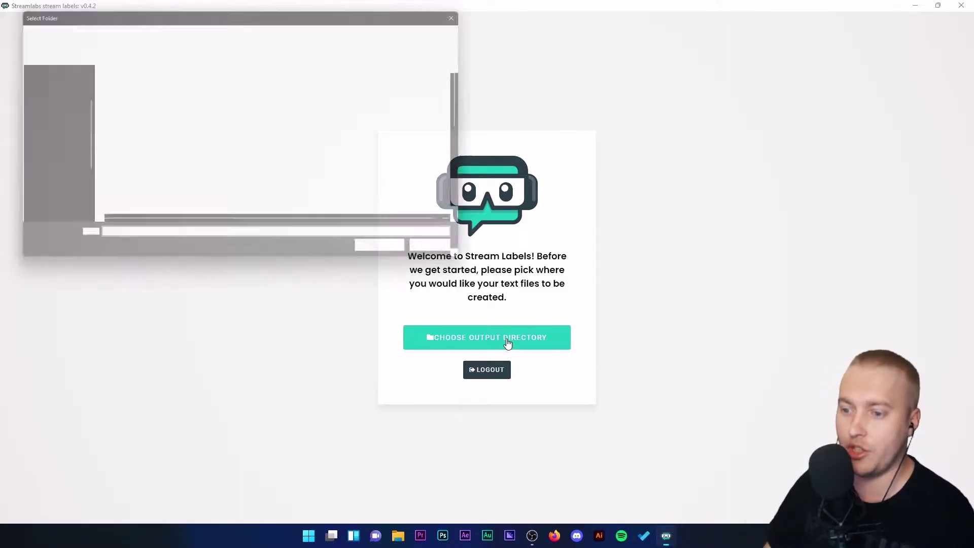
{"action": "scroll", "coordinate": [158, 208], "scroll_direction": "down", "scroll_amount": 5}
{"action": "scroll", "coordinate": [159, 210], "scroll_direction": "up", "scroll_amount": 1}
{"action": "left_click", "coordinate": [126, 143]}
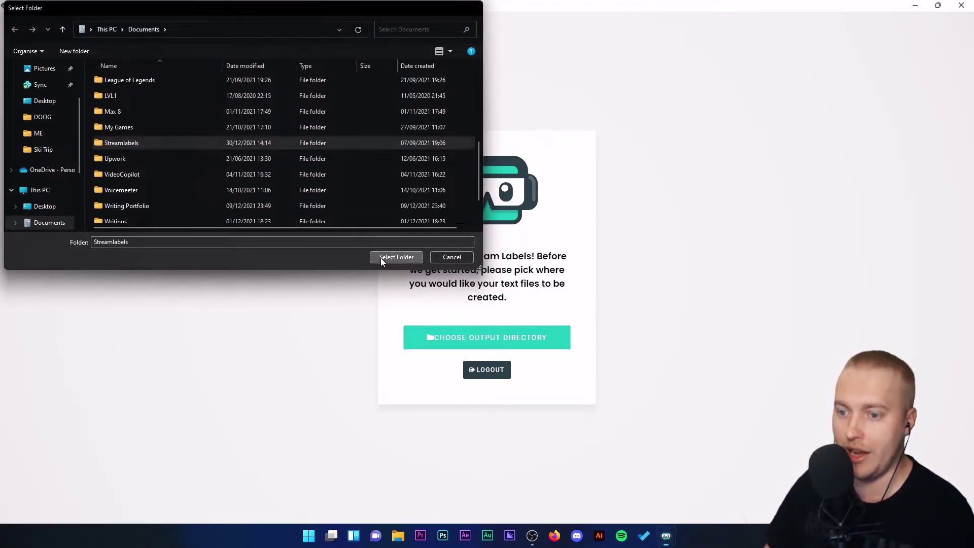
{"action": "left_click", "coordinate": [382, 258]}
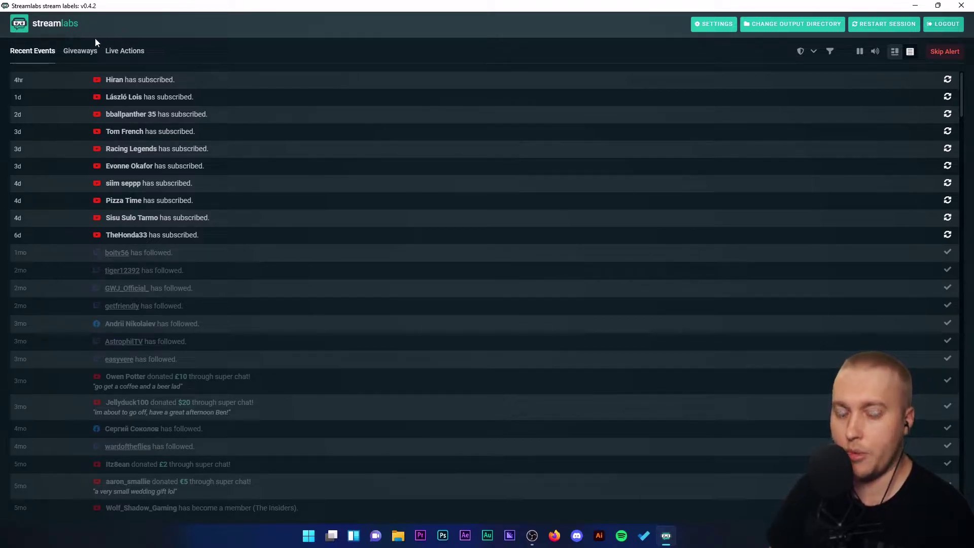
{"action": "left_click", "coordinate": [715, 24]}
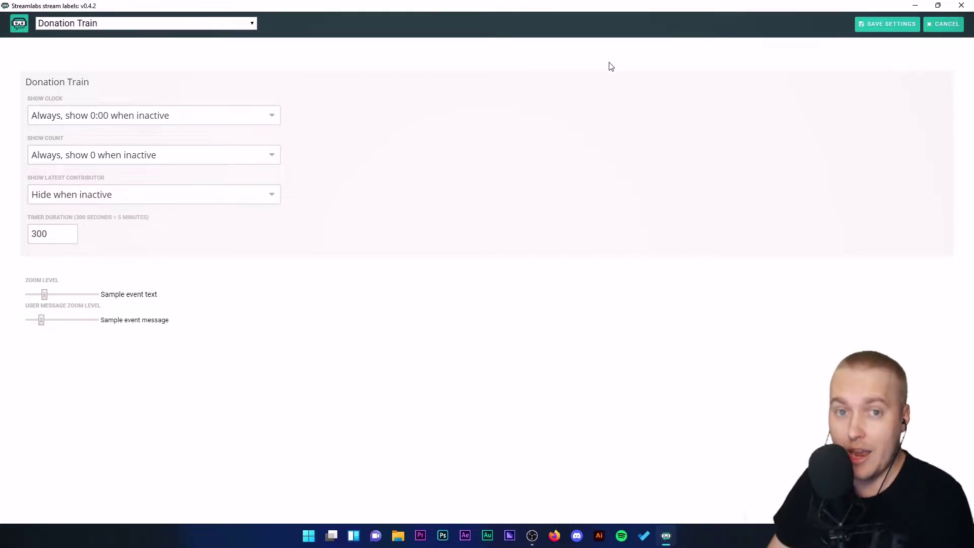
Step: Scroll through the label list and select Most Recent Donator
{"action": "left_click", "coordinate": [183, 24]}
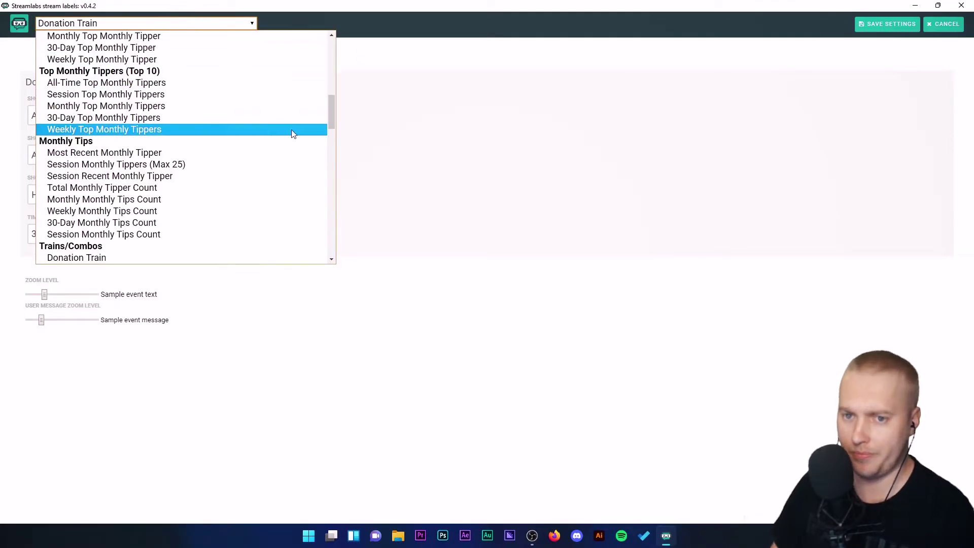
{"action": "scroll", "coordinate": [295, 141], "scroll_direction": "up", "scroll_amount": 10}
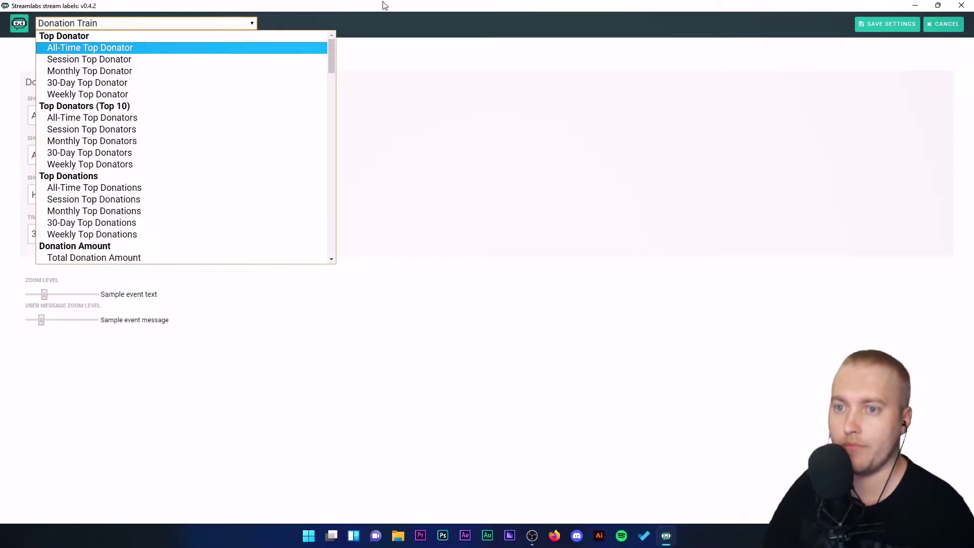
{"action": "left_click", "coordinate": [167, 5]}
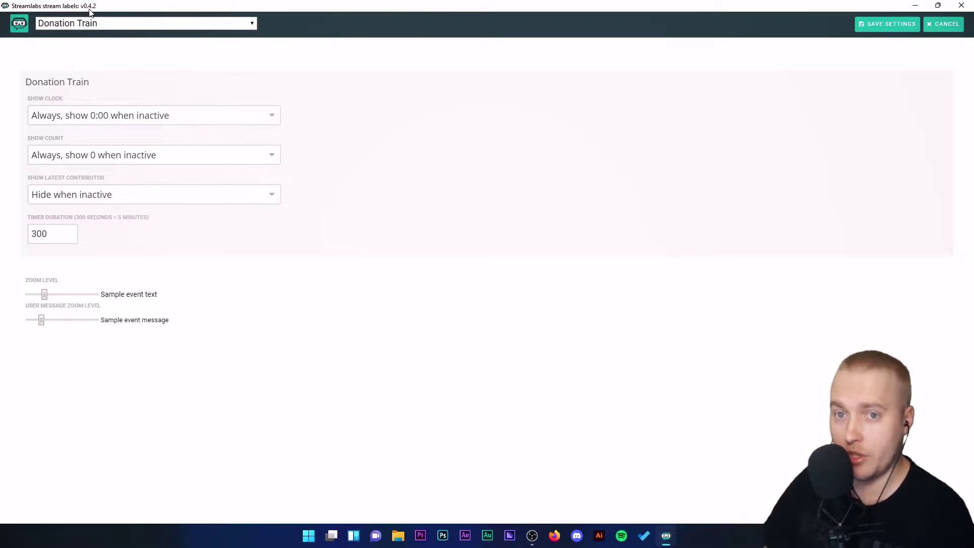
{"action": "left_click", "coordinate": [208, 26]}
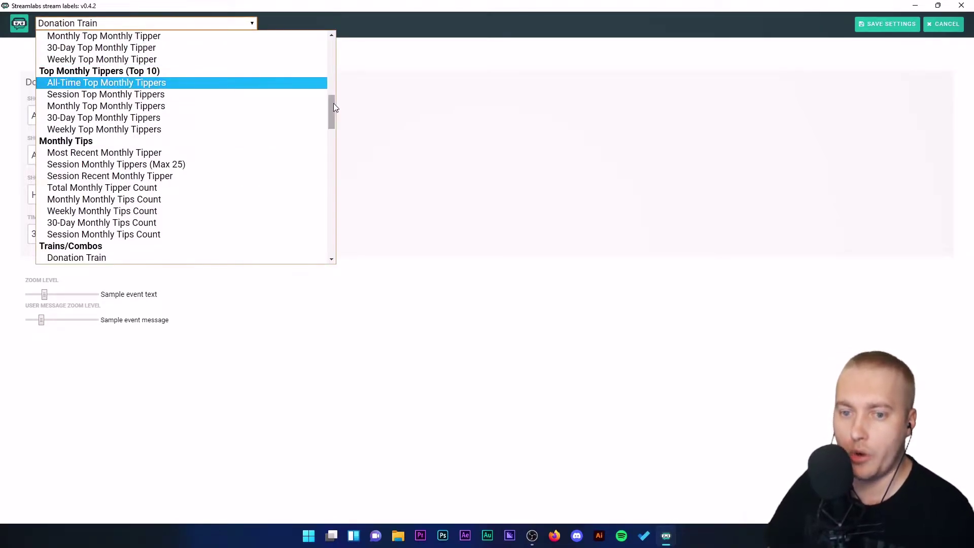
{"action": "left_click_drag", "start_coordinate": [334, 102], "coordinate": [326, 210]}
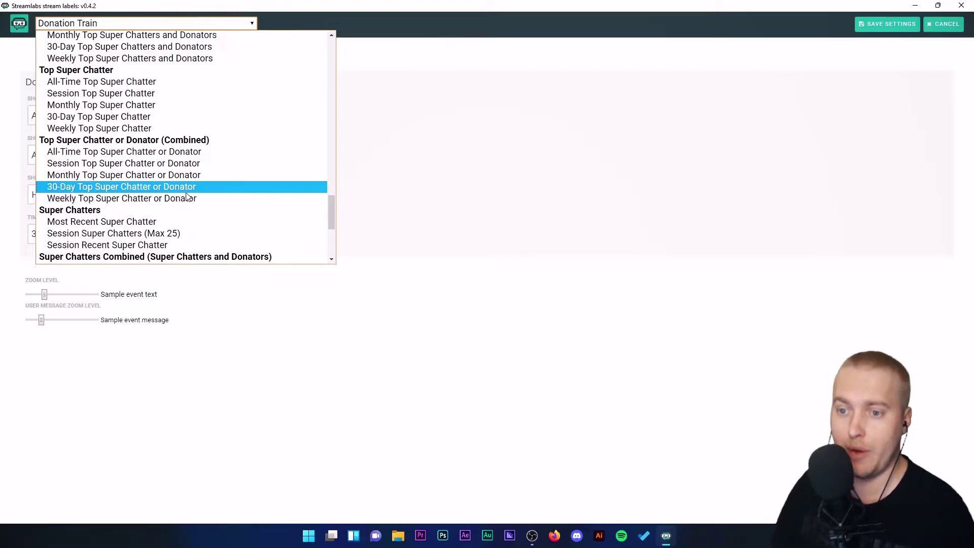
{"action": "scroll", "coordinate": [188, 198], "scroll_direction": "down", "scroll_amount": 5}
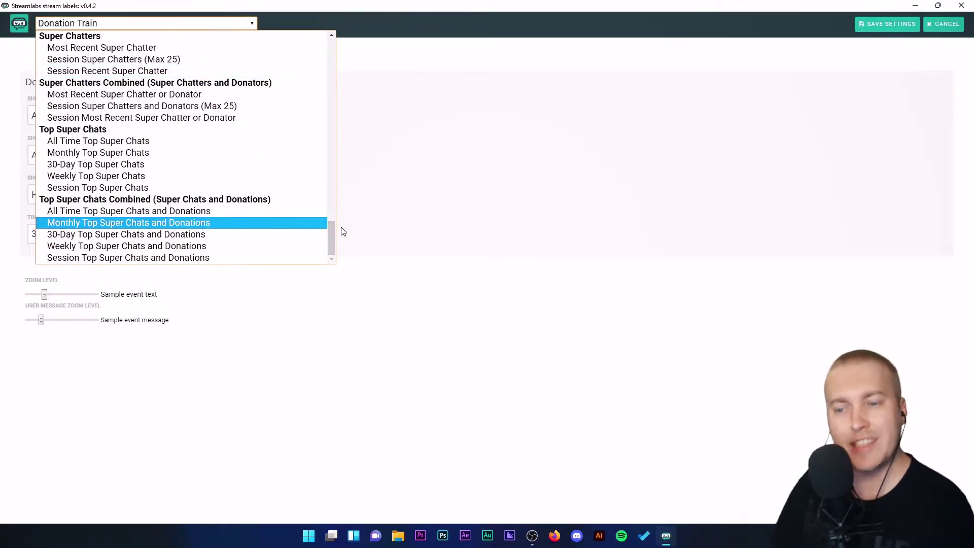
{"action": "scroll", "coordinate": [327, 228], "scroll_direction": "up", "scroll_amount": 8}
{"action": "scroll", "coordinate": [325, 193], "scroll_direction": "up", "scroll_amount": 6}
{"action": "scroll", "coordinate": [323, 148], "scroll_direction": "up", "scroll_amount": 8}
{"action": "scroll", "coordinate": [310, 93], "scroll_direction": "up", "scroll_amount": 4}
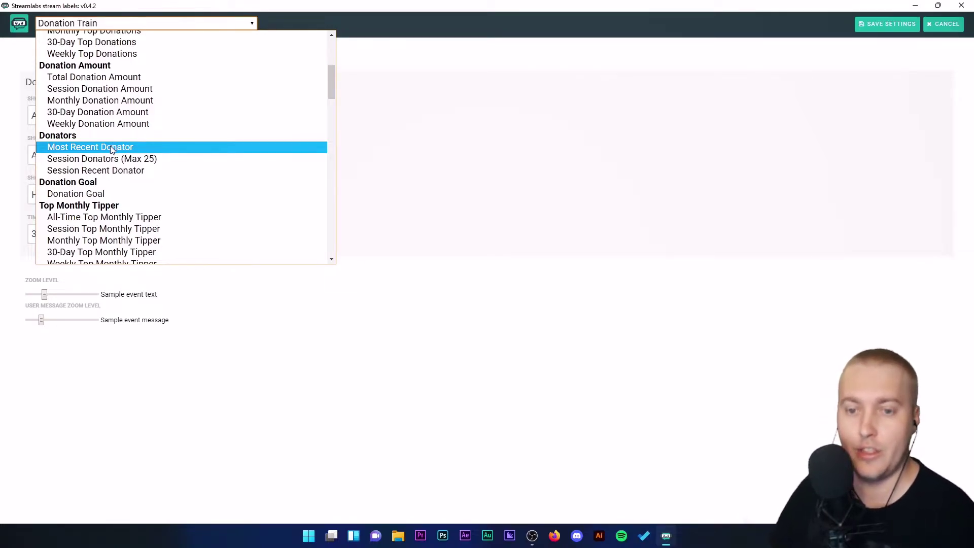
{"action": "left_click", "coordinate": [112, 147]}
Step: Select the whole {name} {amount} message template text, then deselect it
{"action": "left_click", "coordinate": [184, 114]}
{"action": "key", "text": "ctrl+a"}
{"action": "left_click", "coordinate": [52, 103]}
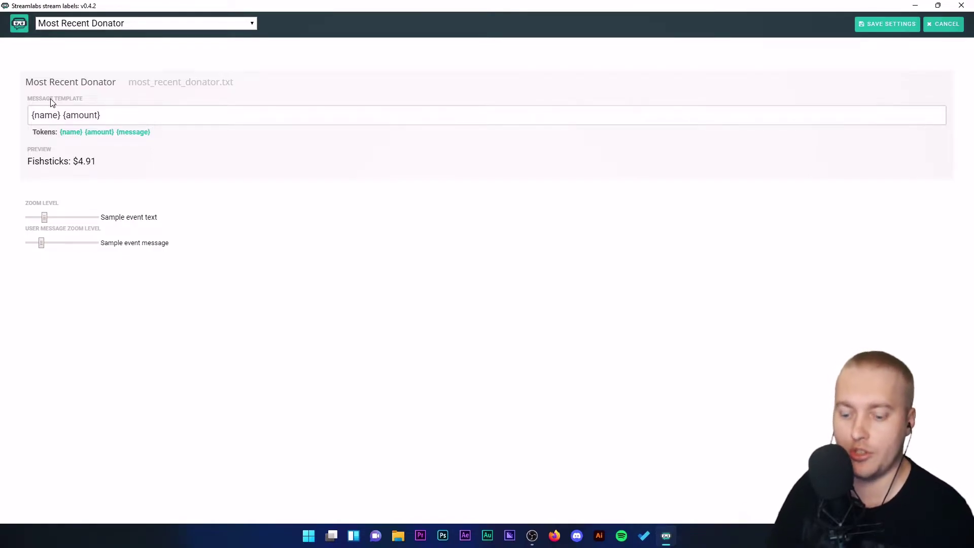
Step: Insert 'donated' after the {name} token in the message template
{"action": "left_click", "coordinate": [61, 114]}
{"action": "left_click_drag", "start_coordinate": [61, 114], "coordinate": [31, 115]}
{"action": "left_click_drag", "start_coordinate": [117, 113], "coordinate": [60, 114]}
{"action": "left_click_drag", "start_coordinate": [28, 164], "coordinate": [133, 163]}
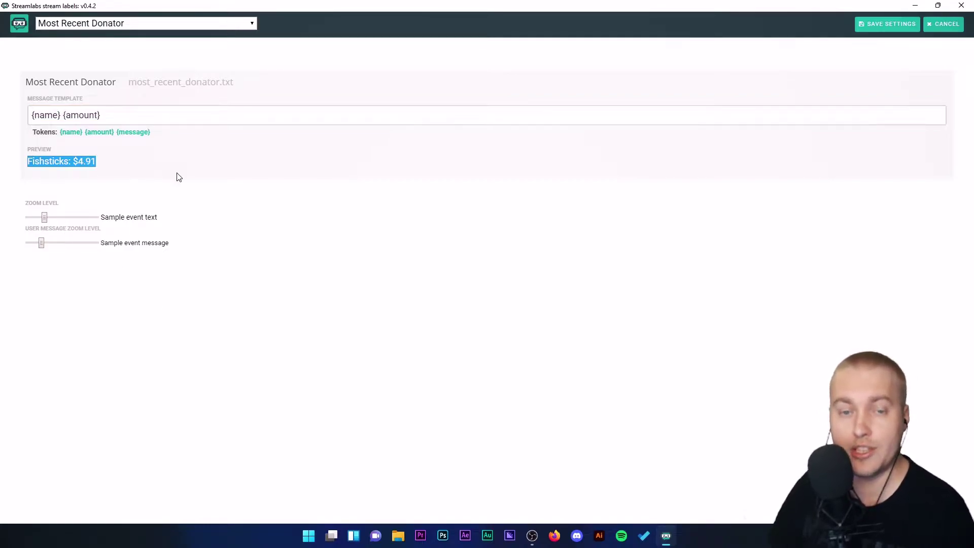
{"action": "left_click", "coordinate": [131, 175]}
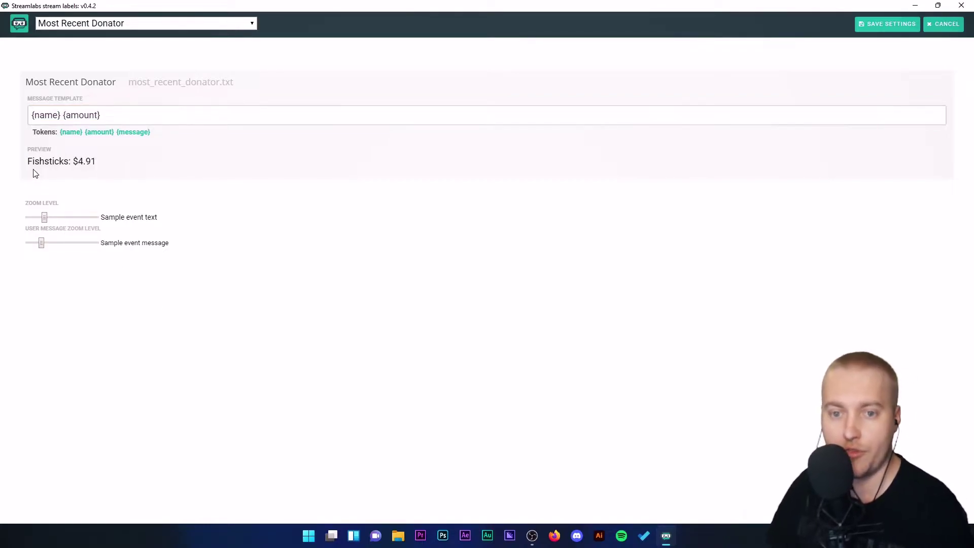
{"action": "left_click", "coordinate": [63, 114]}
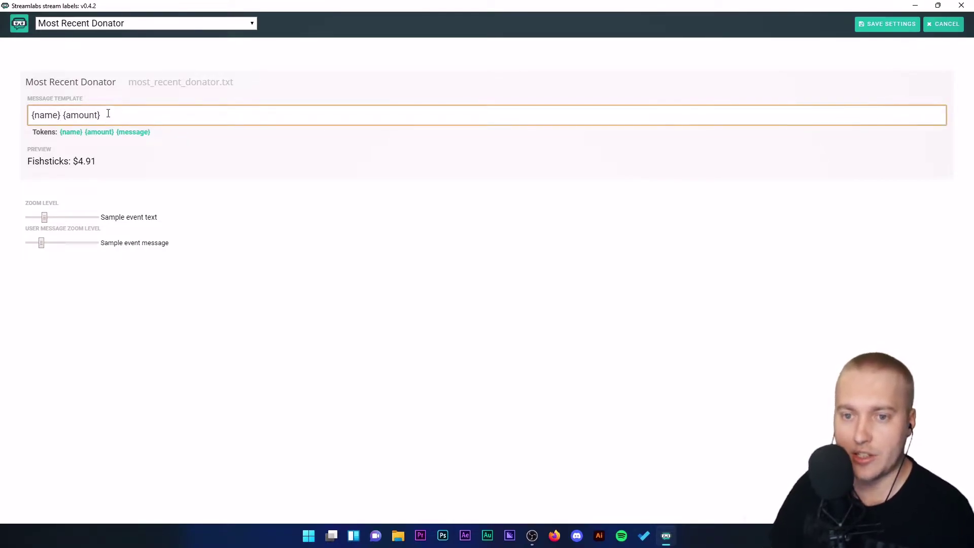
{"action": "type", "text": "donated"}
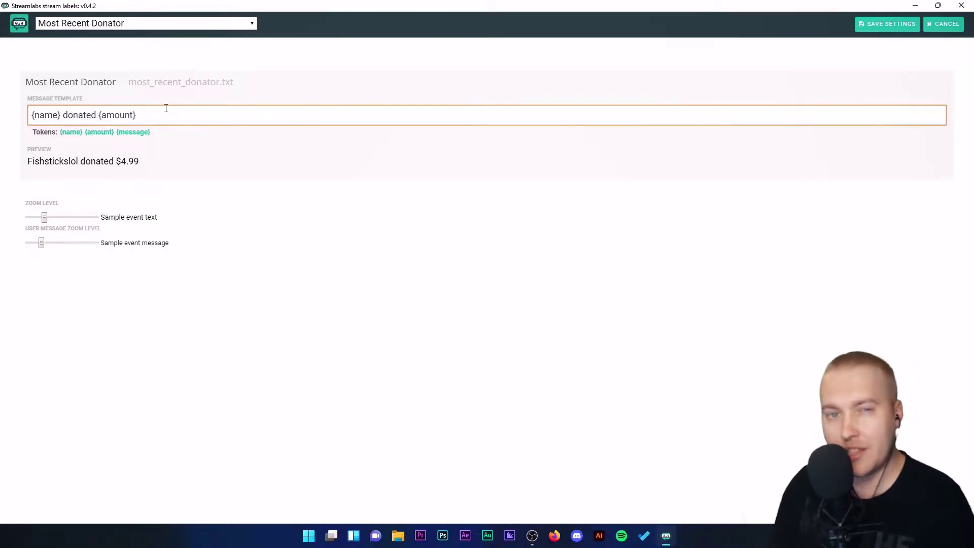
Step: Replace 'donated' with 'threw us' and save the Most Recent Donator template
{"action": "left_click_drag", "start_coordinate": [95, 115], "coordinate": [63, 113]}
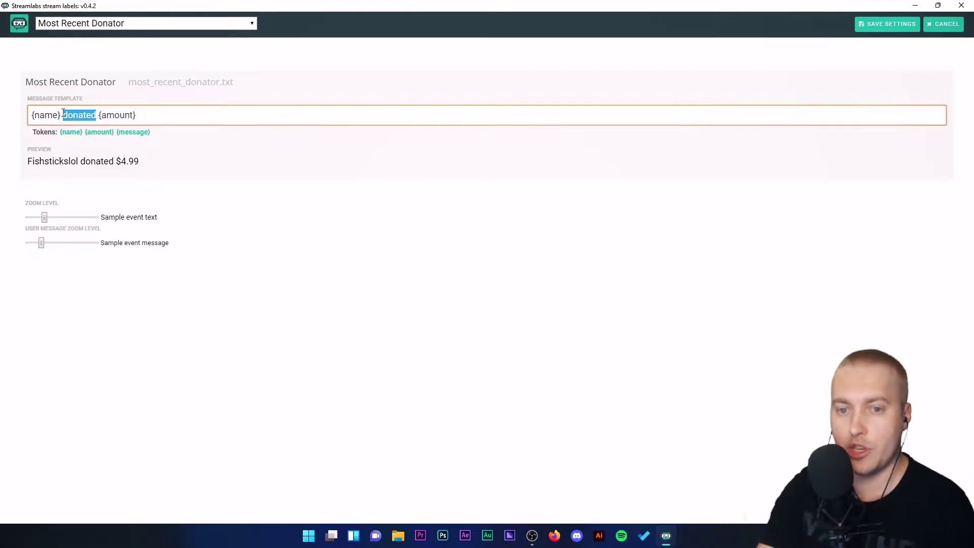
{"action": "type", "text": "threw us"}
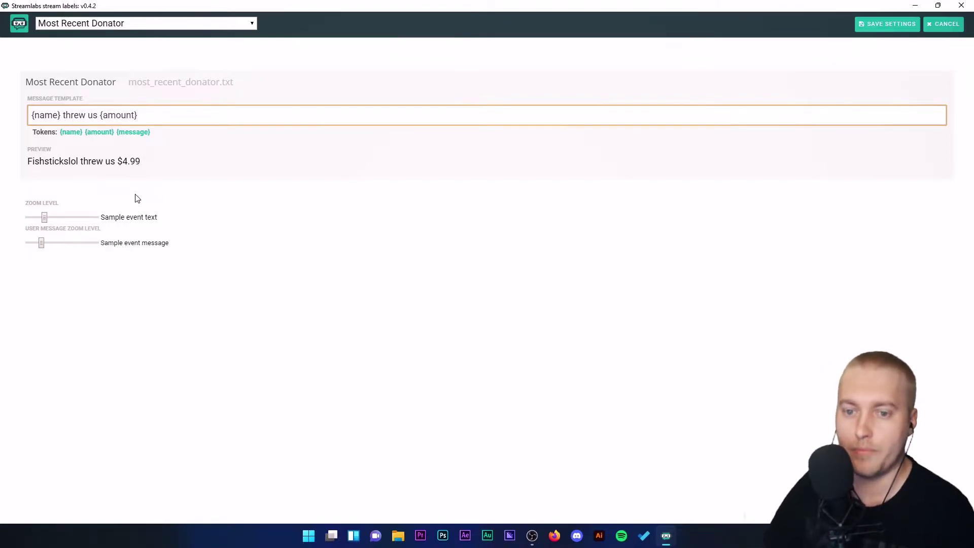
{"action": "mouse_move", "coordinate": [45, 219]}
{"action": "left_mouse_down"}
{"action": "mouse_move", "coordinate": [56, 221]}
{"action": "mouse_move", "coordinate": [44, 224]}
{"action": "left_mouse_up"}
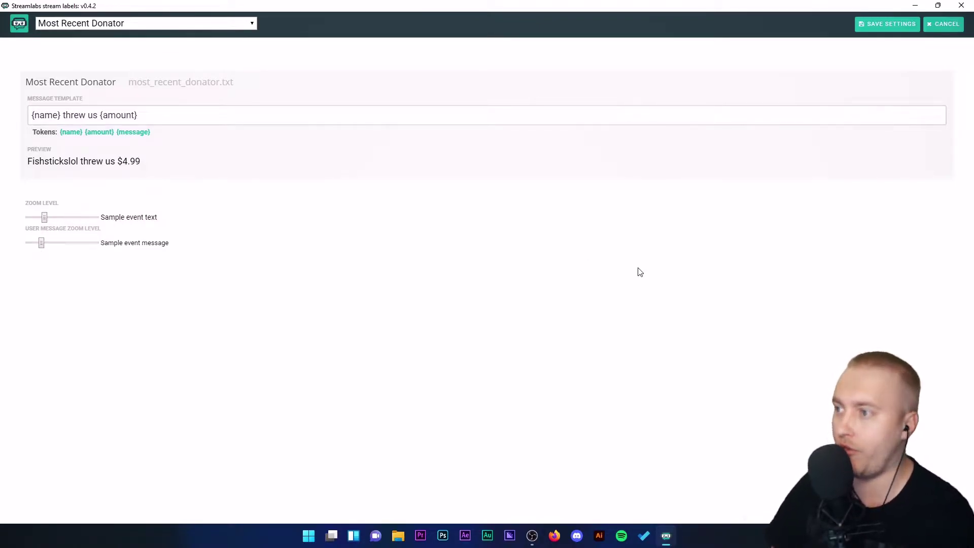
{"action": "left_click", "coordinate": [888, 26]}
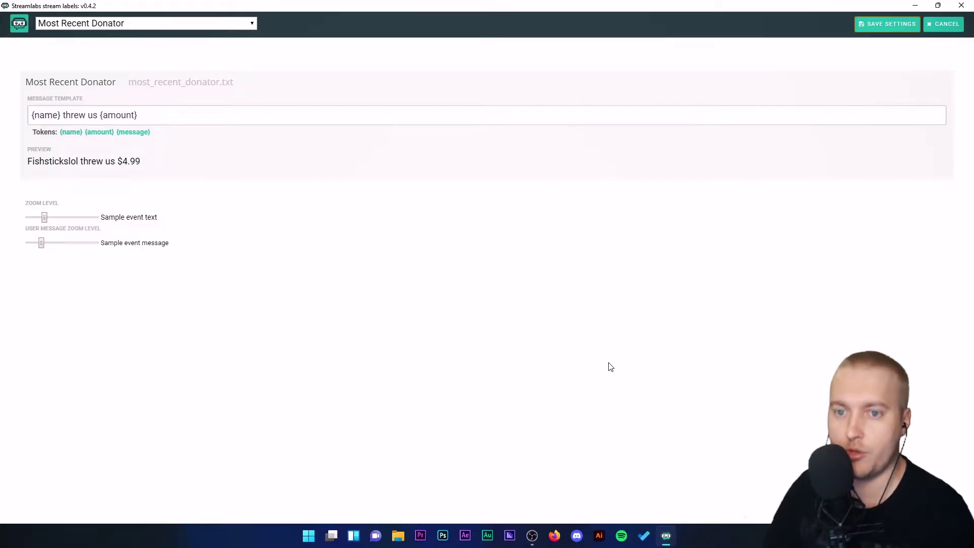
Step: Choose Most Recent Super Chatter, insert 'threw us a superchat of' after {name}, and save
{"action": "left_click", "coordinate": [148, 24]}
{"action": "scroll", "coordinate": [213, 208], "scroll_direction": "down", "scroll_amount": 5}
{"action": "scroll", "coordinate": [207, 203], "scroll_direction": "down", "scroll_amount": 10}
{"action": "left_click", "coordinate": [119, 109]}
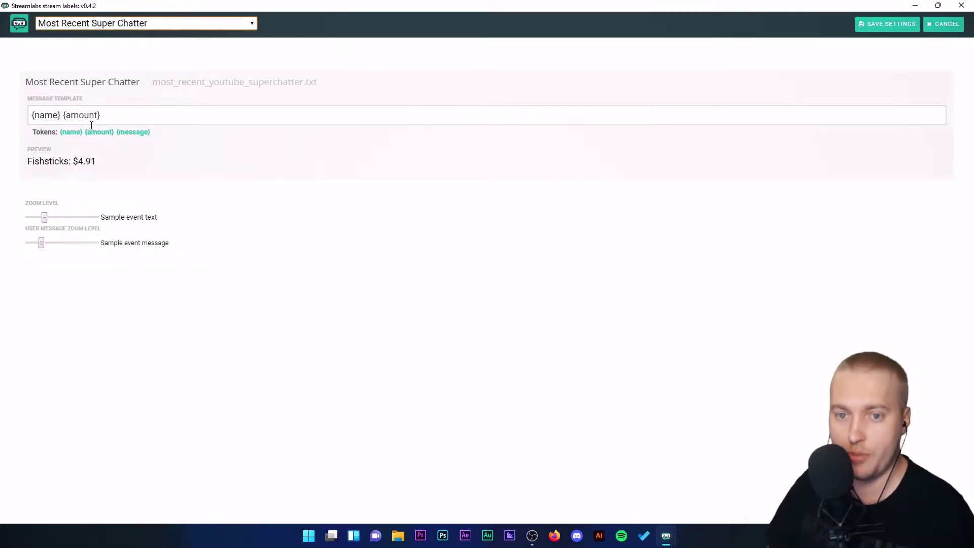
{"action": "left_click", "coordinate": [61, 115]}
{"action": "type", "text": "thre"}
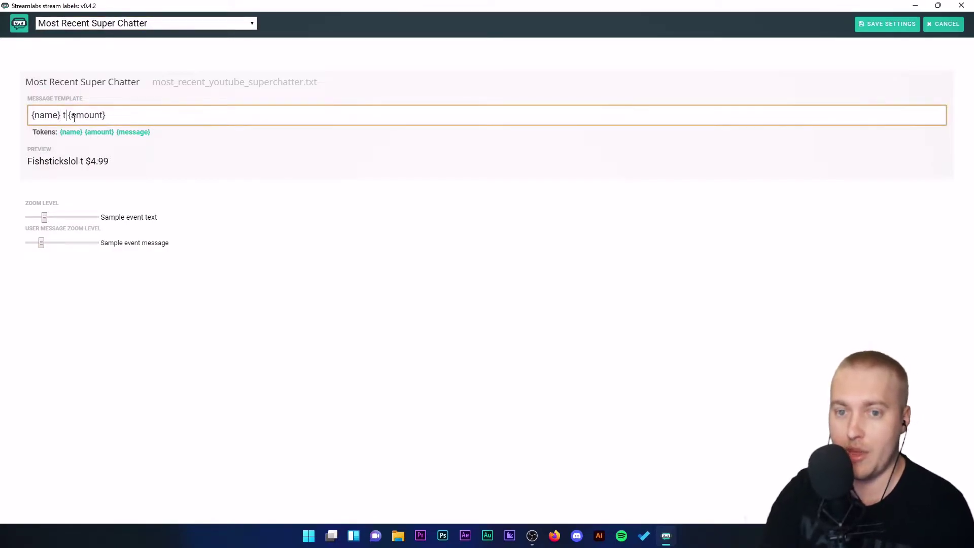
{"action": "type", "text": "w us a superc"}
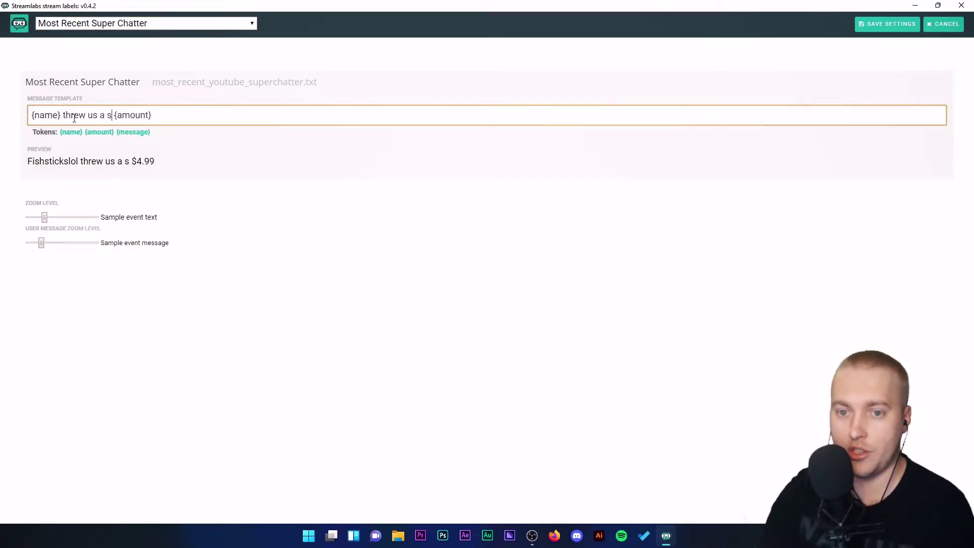
{"action": "type", "text": "hat of"}
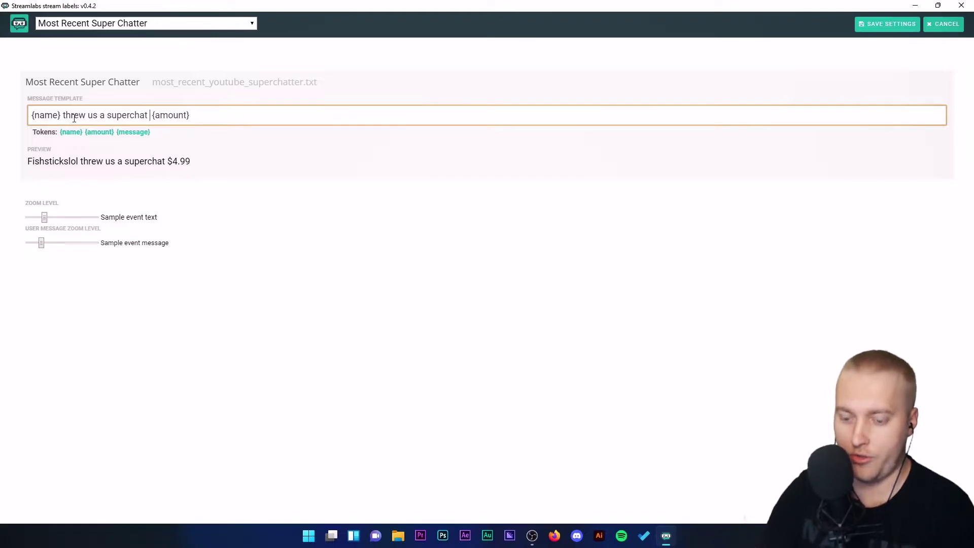
{"action": "key", "text": "BackSpace"}
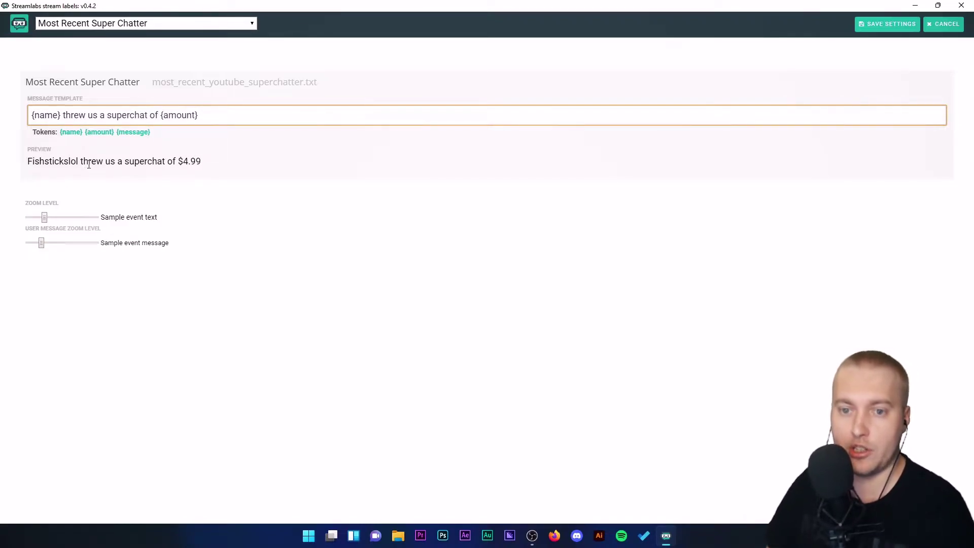
{"action": "left_click", "coordinate": [891, 25]}
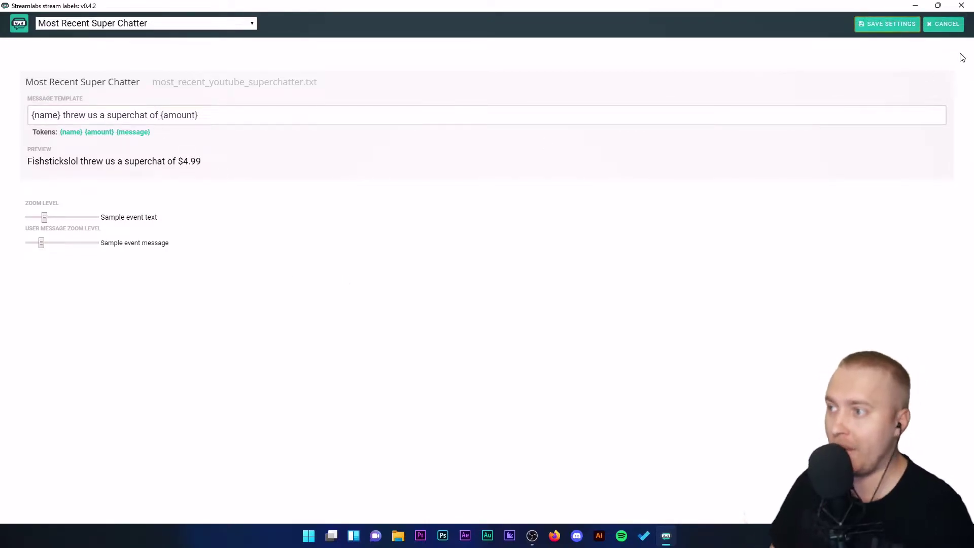
Step: Cancel out of the label editor back to the Recent Events feed
{"action": "left_click", "coordinate": [947, 24]}
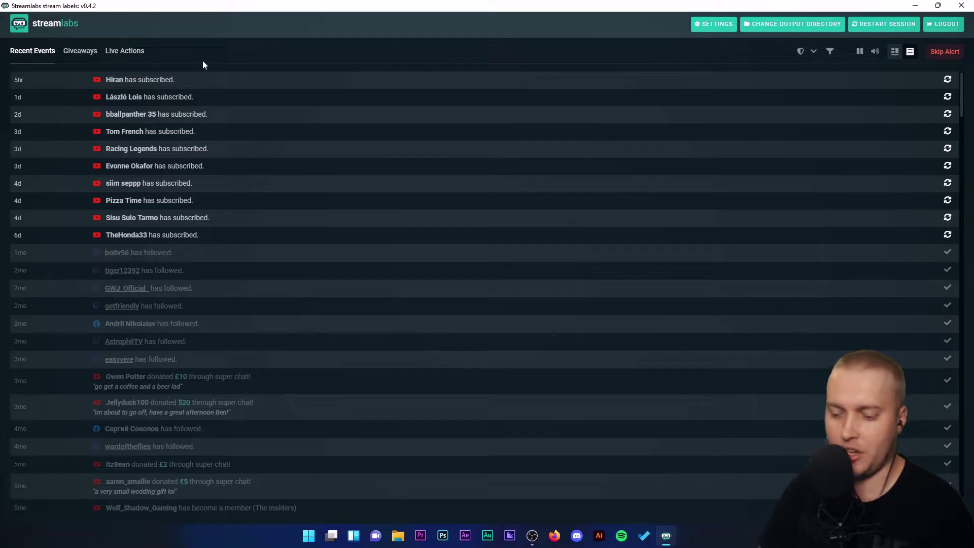
Step: In OBS, add a Text (GDI+) source named 'Most Recent Donator' under Sources
{"action": "left_click", "coordinate": [534, 542]}
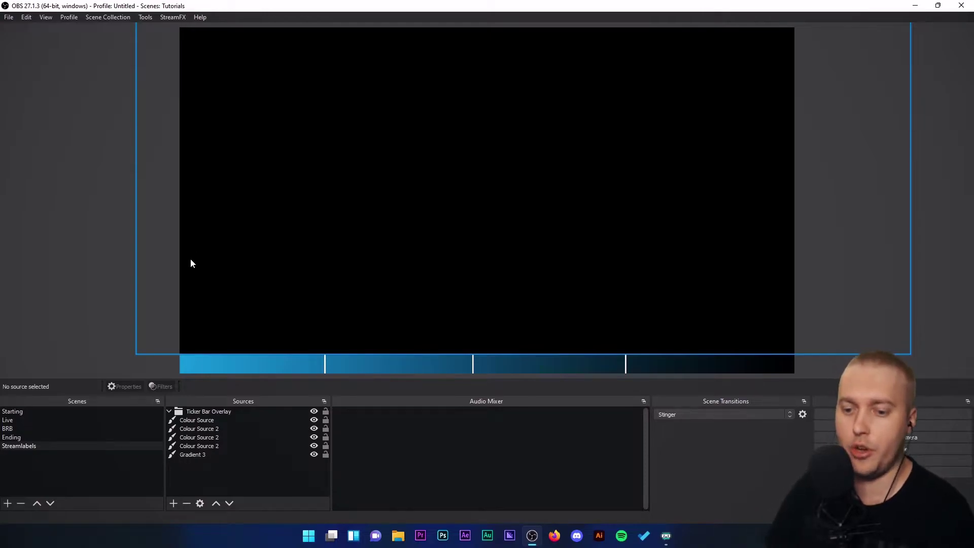
{"action": "left_click", "coordinate": [174, 503]}
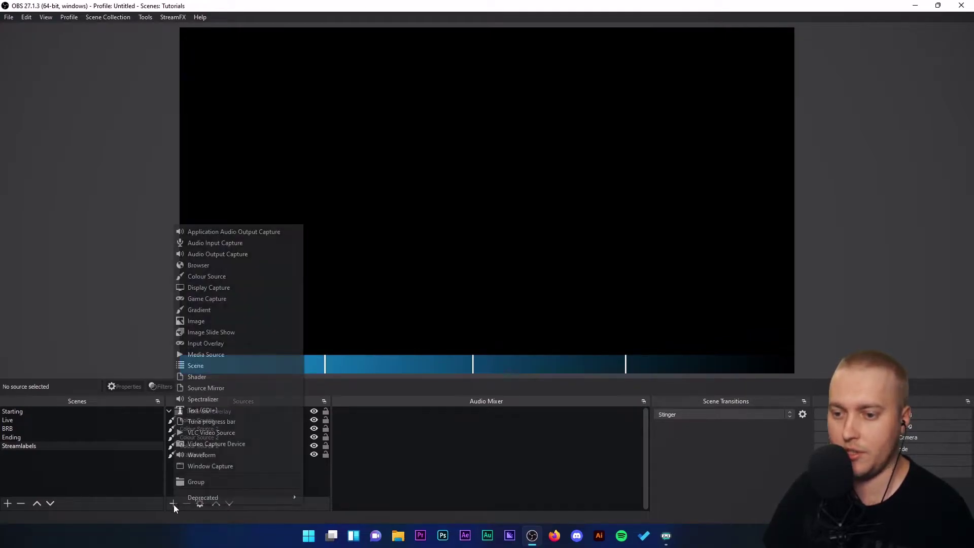
{"action": "left_click", "coordinate": [196, 412]}
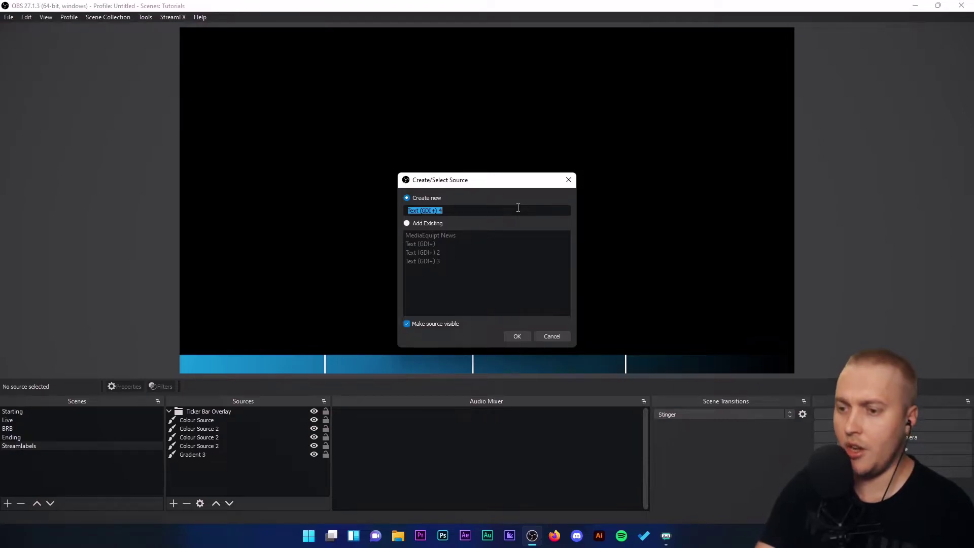
{"action": "type", "text": "Most Recent Donator"}
{"action": "left_click", "coordinate": [517, 336]}
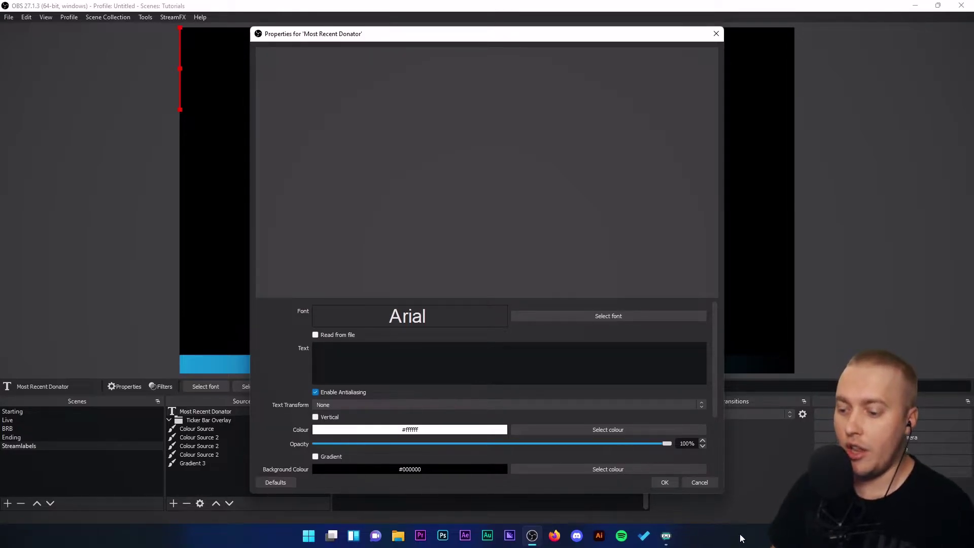
Step: Reopen the Most Recent Donator label in Stream Labels and select its file name most_recent_donator.txt
{"action": "mouse_move", "coordinate": [666, 540]}
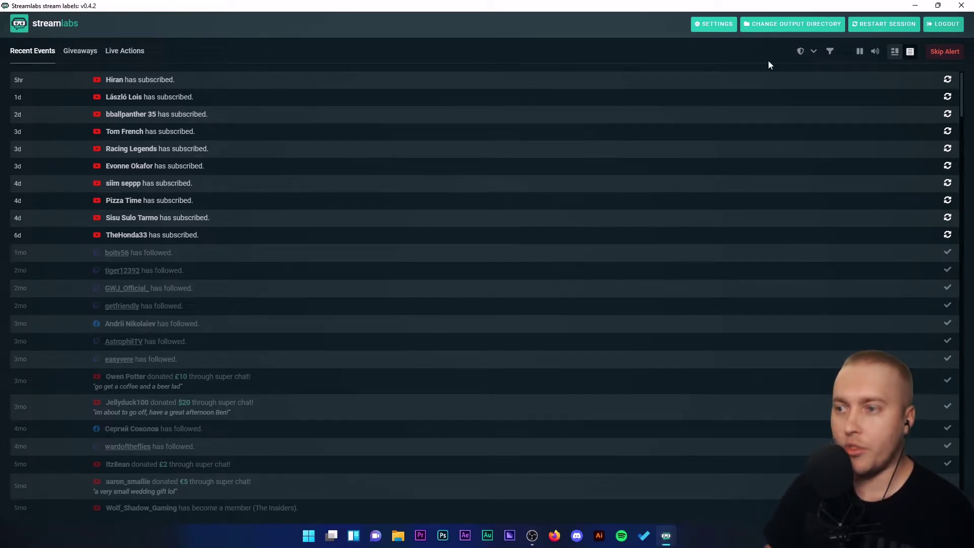
{"action": "left_click", "coordinate": [719, 25]}
{"action": "left_click", "coordinate": [117, 24]}
{"action": "left_click_drag", "start_coordinate": [330, 208], "coordinate": [306, 75]}
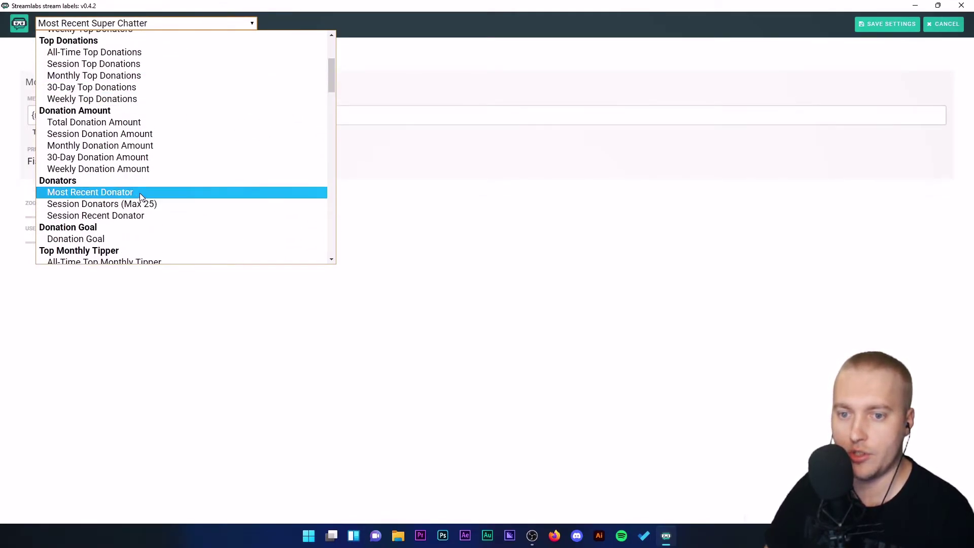
{"action": "left_click", "coordinate": [139, 192]}
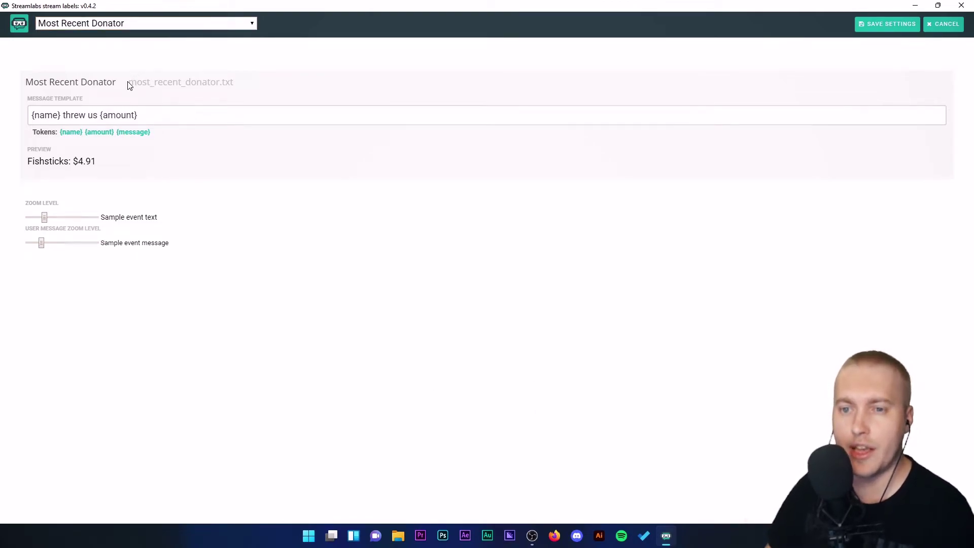
{"action": "left_click_drag", "start_coordinate": [129, 85], "coordinate": [253, 82]}
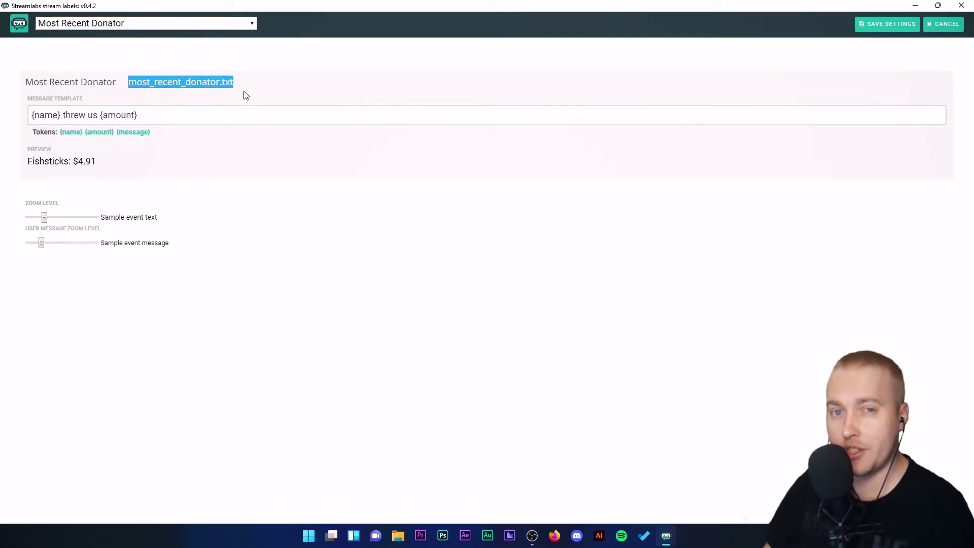
{"action": "left_click_drag", "start_coordinate": [133, 83], "coordinate": [235, 83]}
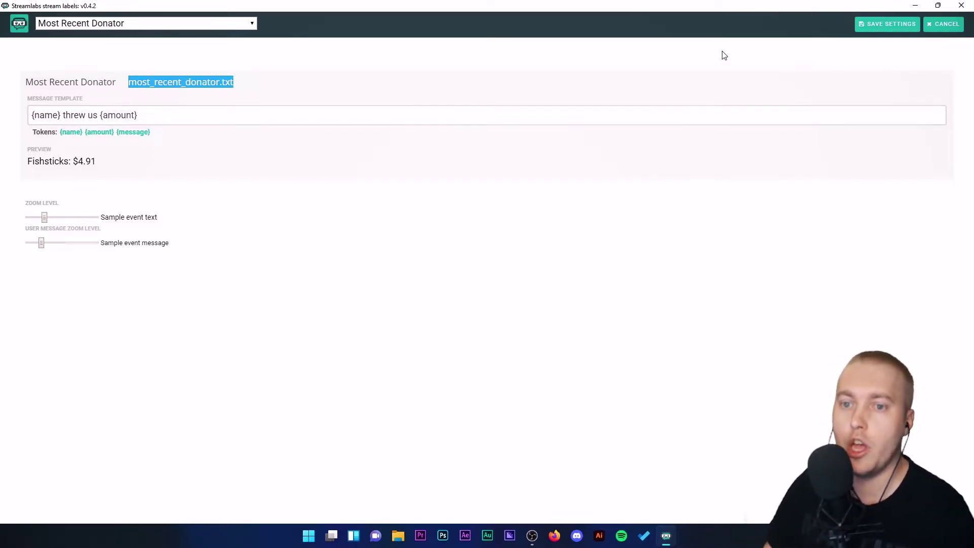
{"action": "left_click_drag", "start_coordinate": [131, 83], "coordinate": [227, 84]}
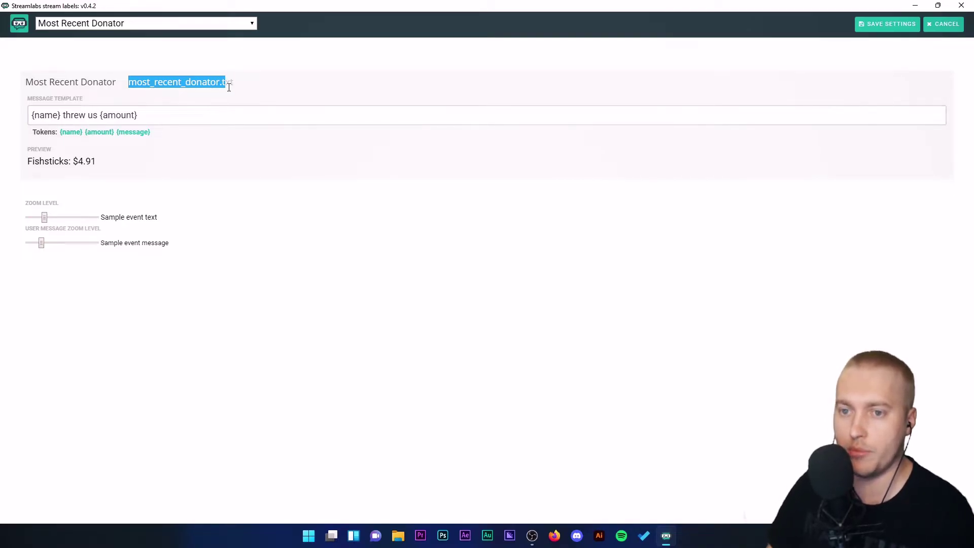
{"action": "left_click", "coordinate": [458, 187]}
Step: Enable Read from file on the donator text source and browse for the text file
{"action": "left_click", "coordinate": [532, 535]}
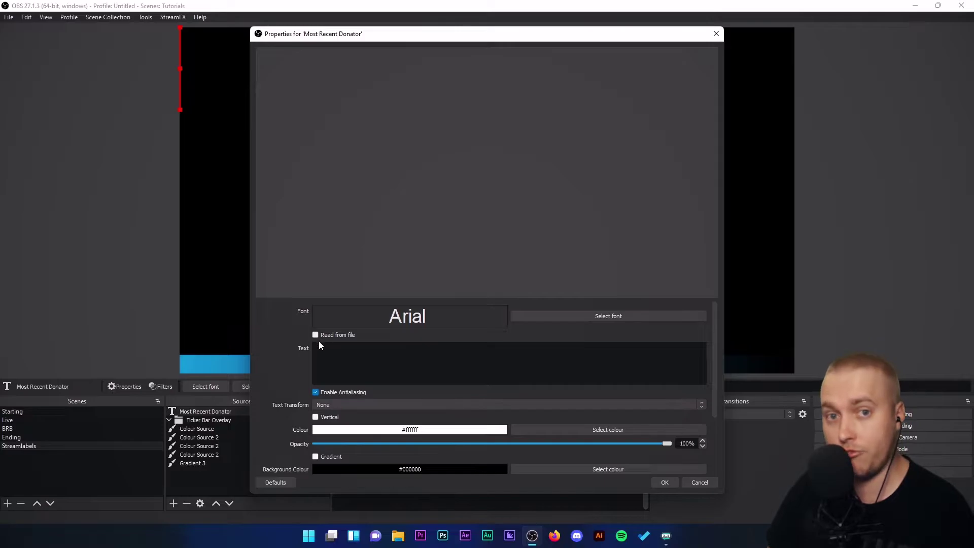
{"action": "left_click", "coordinate": [315, 336]}
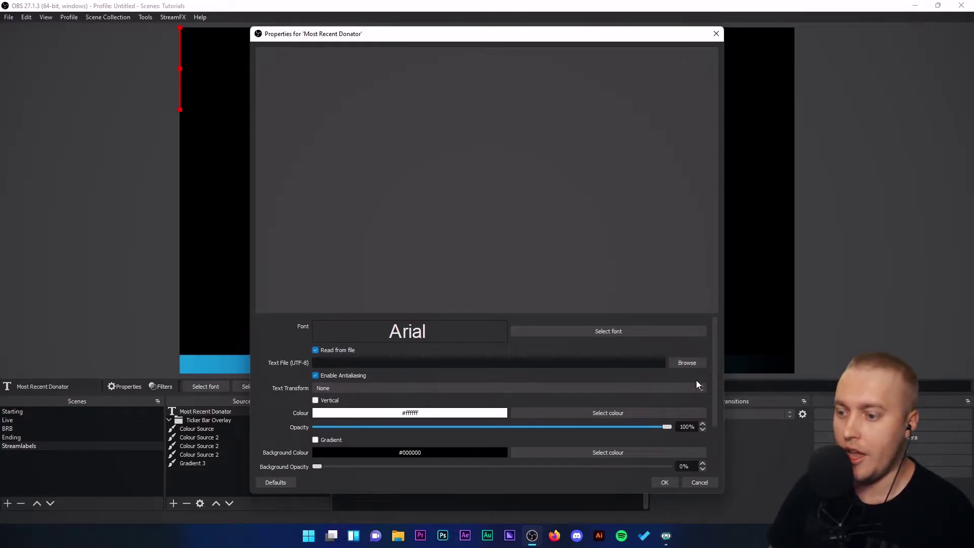
{"action": "left_click", "coordinate": [679, 363]}
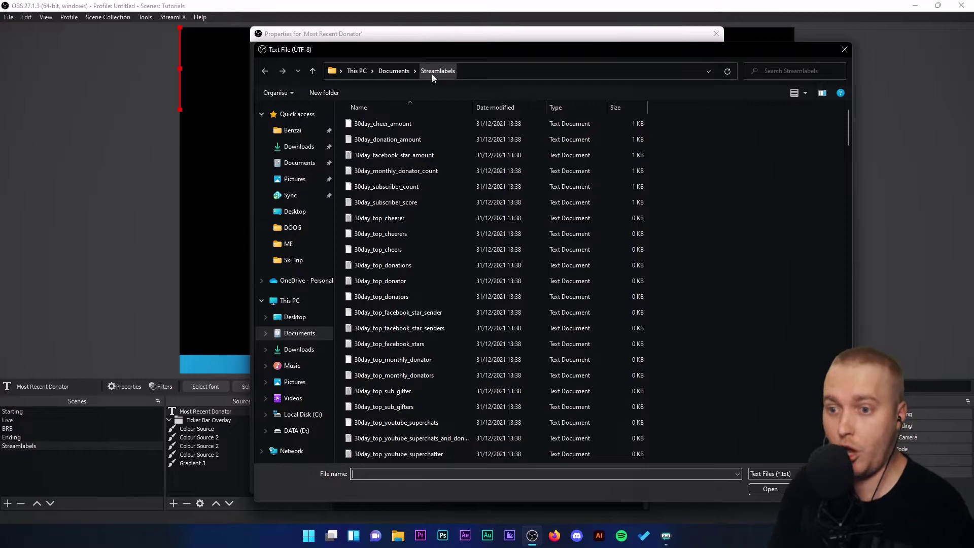
{"action": "scroll", "coordinate": [842, 124], "scroll_direction": "down", "scroll_amount": 7}
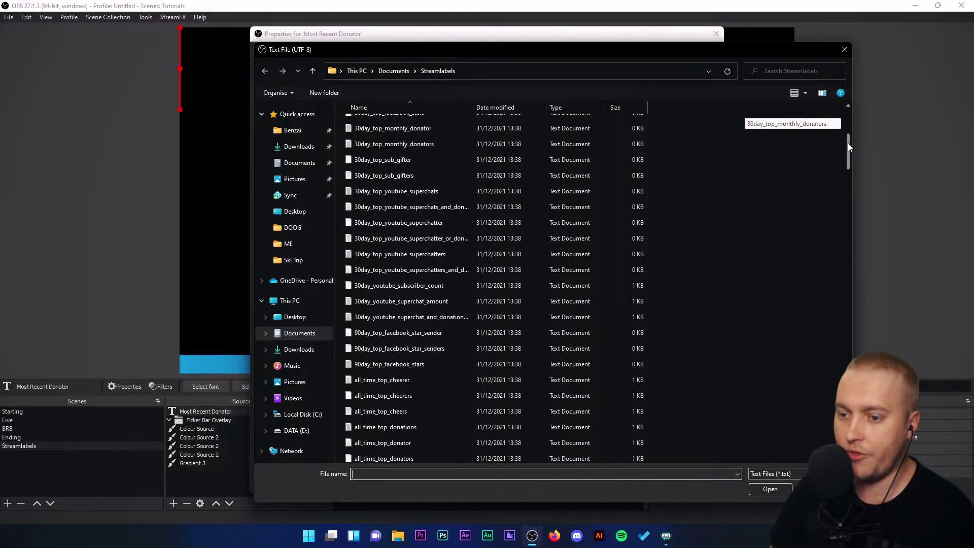
Step: Check the donator file name in Stream Labels, then pick most_recent_donator from Documents\Streamlabels
{"action": "left_click", "coordinate": [668, 536]}
{"action": "left_click_drag", "start_coordinate": [129, 82], "coordinate": [191, 81]}
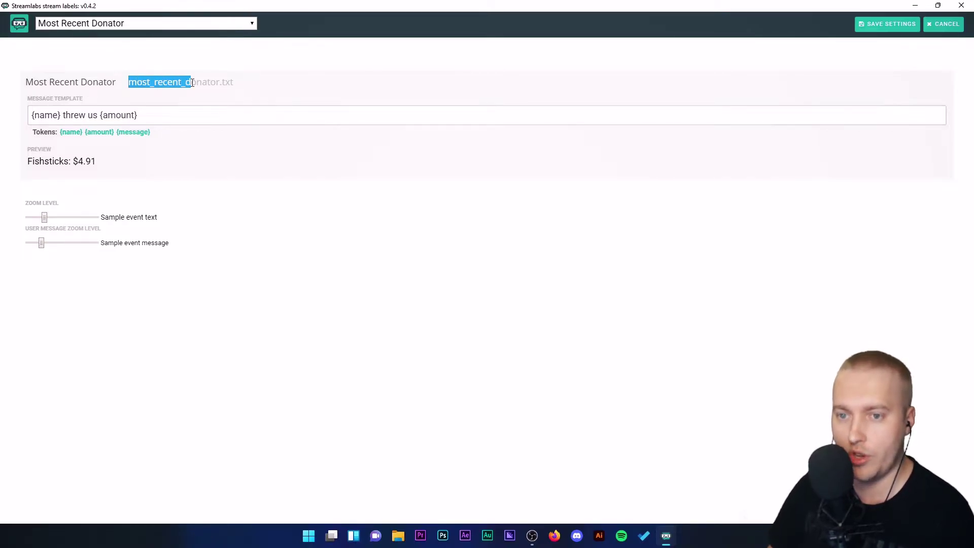
{"action": "left_click", "coordinate": [531, 537]}
{"action": "scroll", "coordinate": [476, 354], "scroll_direction": "down", "scroll_amount": 20}
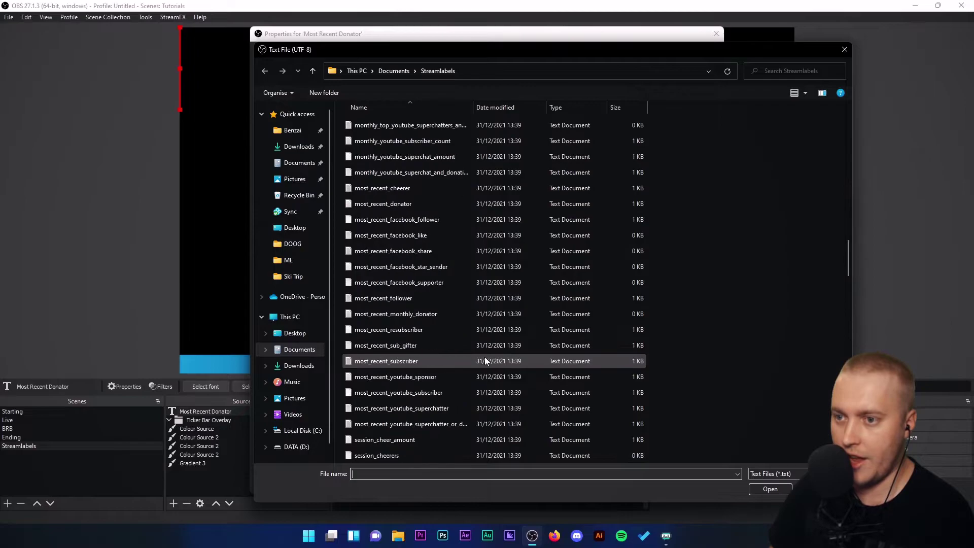
{"action": "scroll", "coordinate": [413, 260], "scroll_direction": "up", "scroll_amount": 3}
{"action": "scroll", "coordinate": [420, 279], "scroll_direction": "down", "scroll_amount": 3}
{"action": "scroll", "coordinate": [457, 256], "scroll_direction": "up", "scroll_amount": 3}
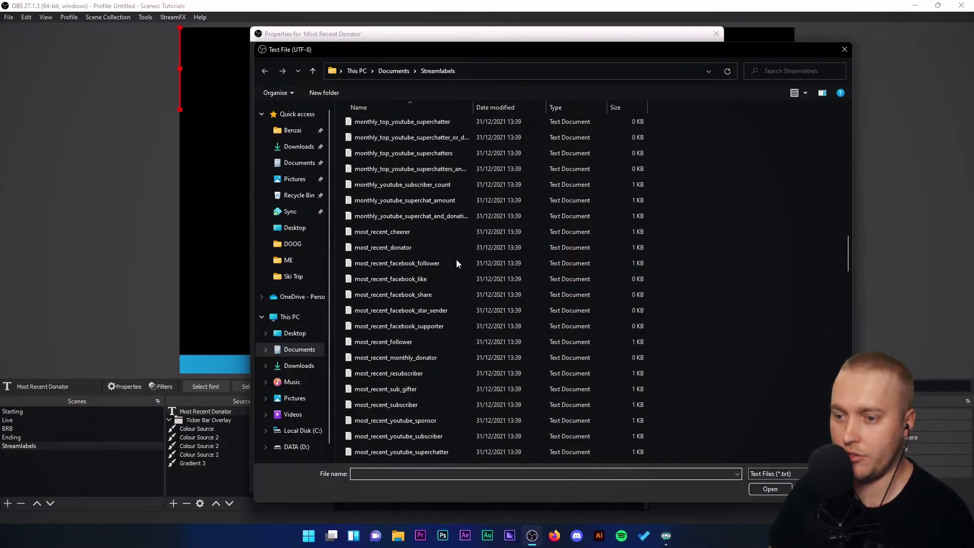
{"action": "left_click", "coordinate": [394, 248]}
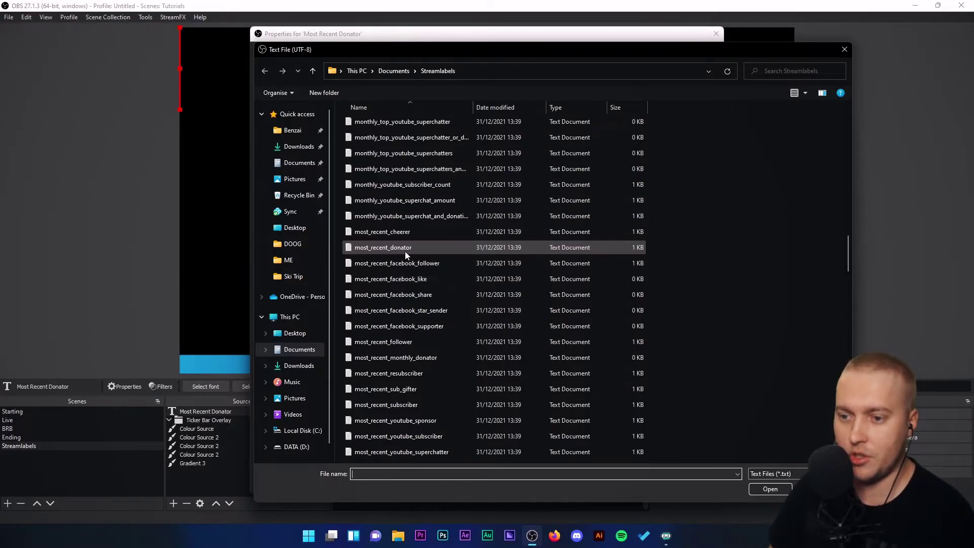
Step: Apply the chosen donator text file, then scale the text down and move it to the canvas centre
{"action": "left_click", "coordinate": [771, 490]}
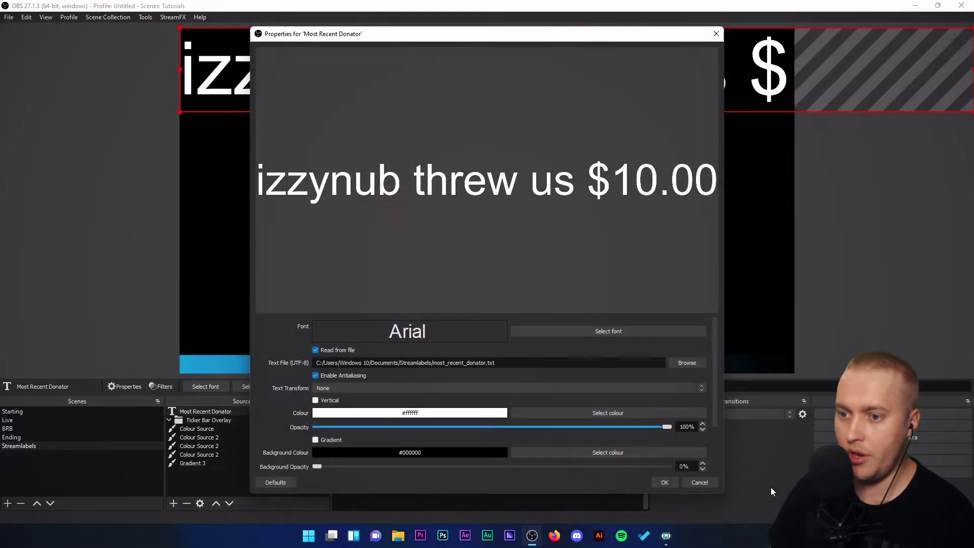
{"action": "left_click", "coordinate": [664, 482]}
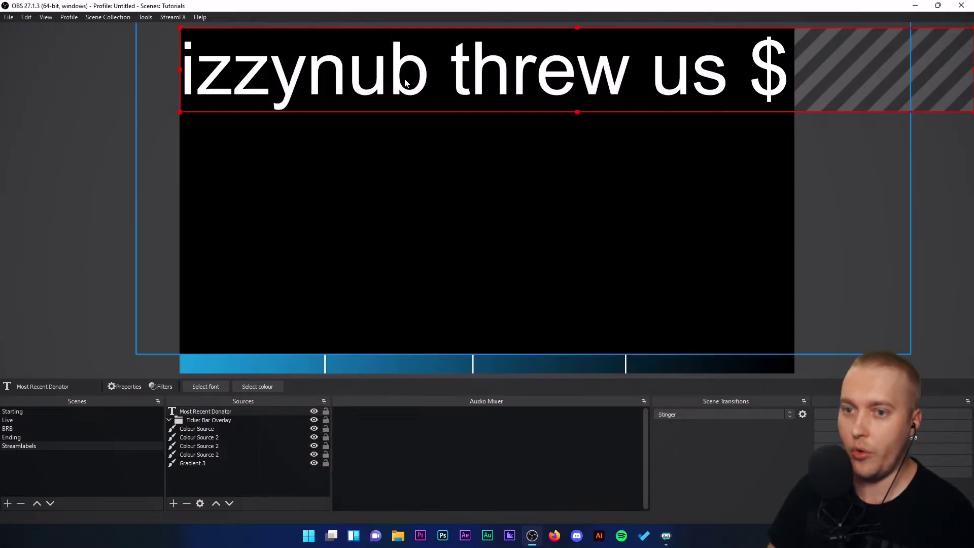
{"action": "left_click_drag", "start_coordinate": [181, 27], "coordinate": [662, 78]}
{"action": "left_click_drag", "start_coordinate": [847, 95], "coordinate": [403, 270]}
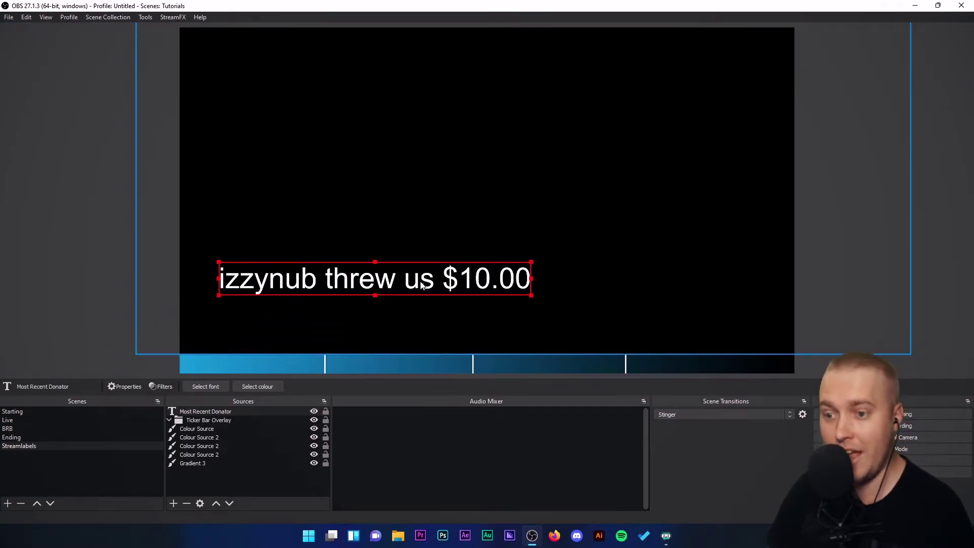
{"action": "left_click_drag", "start_coordinate": [531, 262], "coordinate": [293, 364]}
{"action": "left_click", "coordinate": [78, 233]}
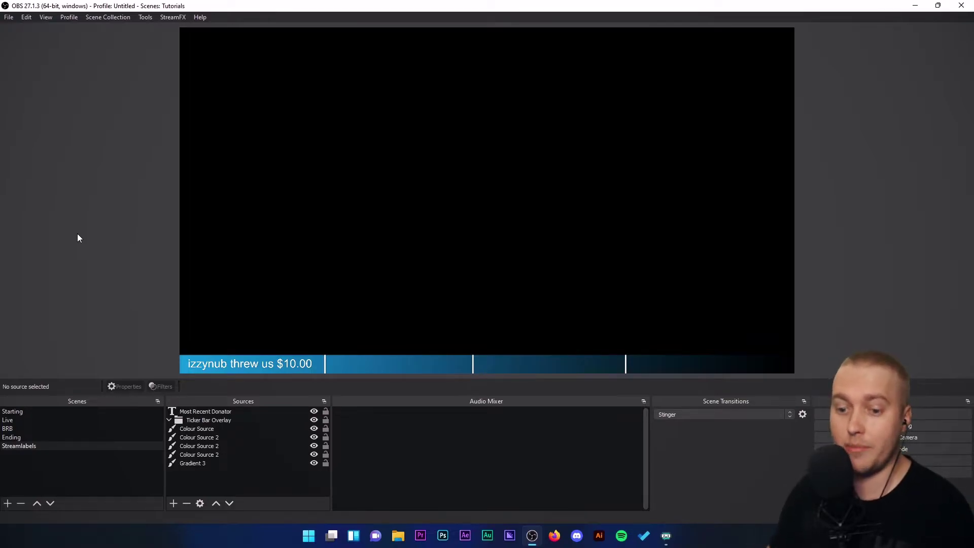
{"action": "left_click", "coordinate": [243, 369]}
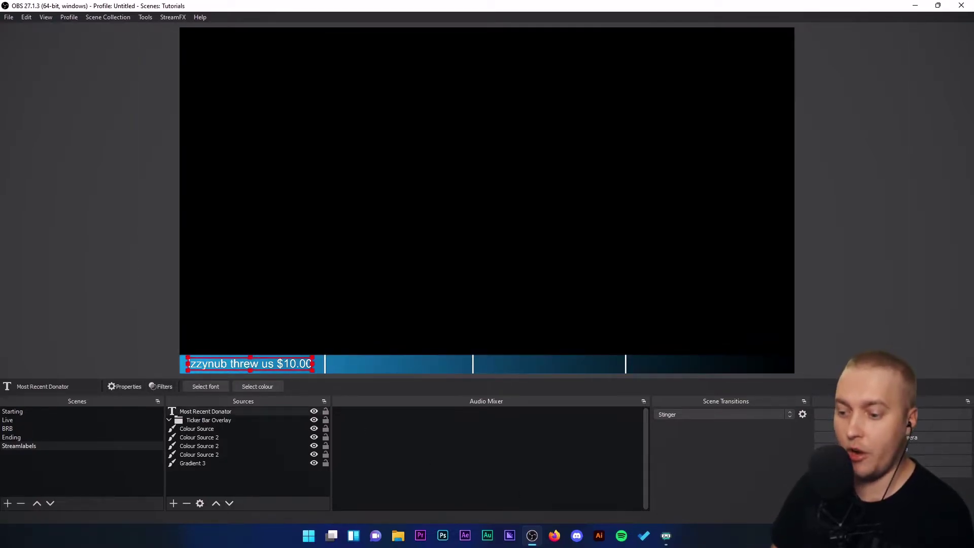
{"action": "mouse_move", "coordinate": [668, 539]}
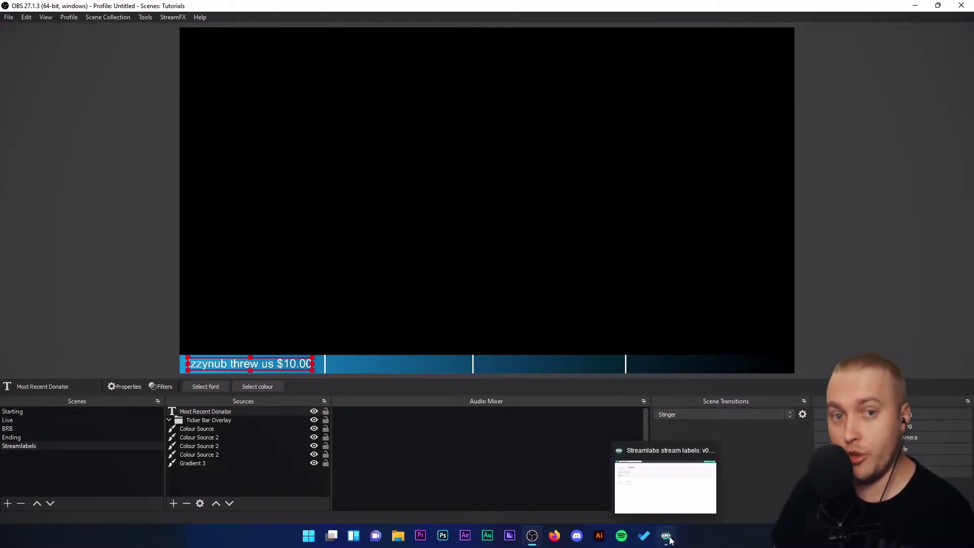
{"action": "left_click_drag", "start_coordinate": [282, 362], "coordinate": [433, 148]}
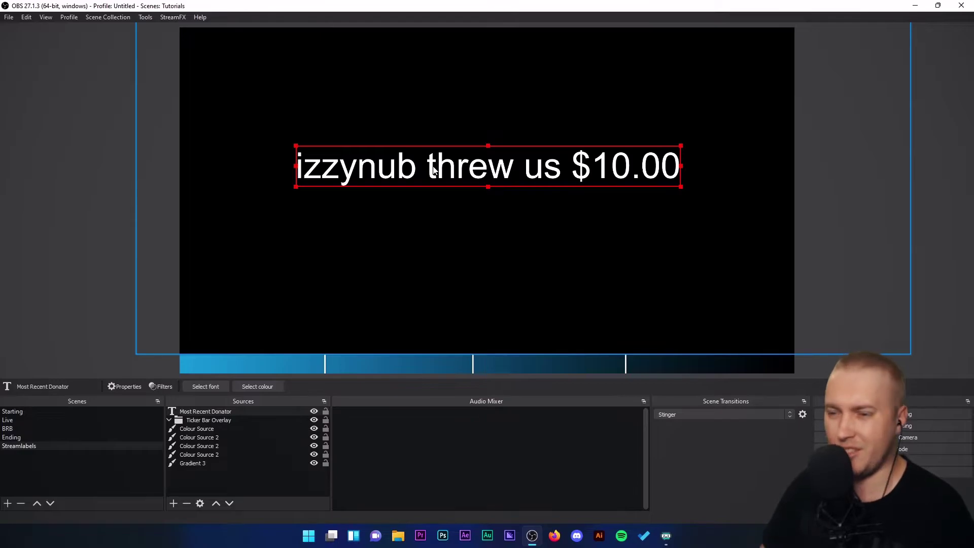
Step: Replace 'threw us' with 'donated' in the Most Recent Donator template and save the label settings
{"action": "left_click", "coordinate": [667, 536]}
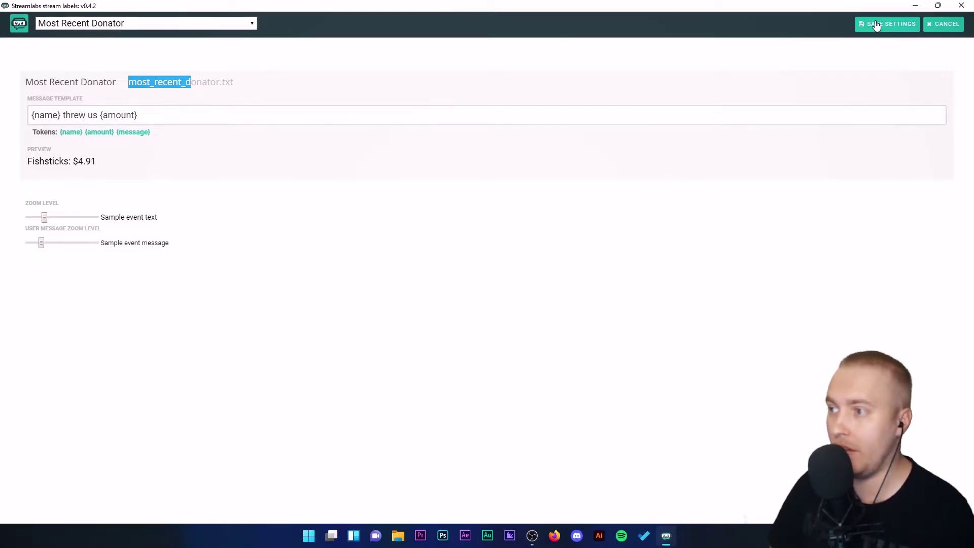
{"action": "left_click", "coordinate": [950, 26]}
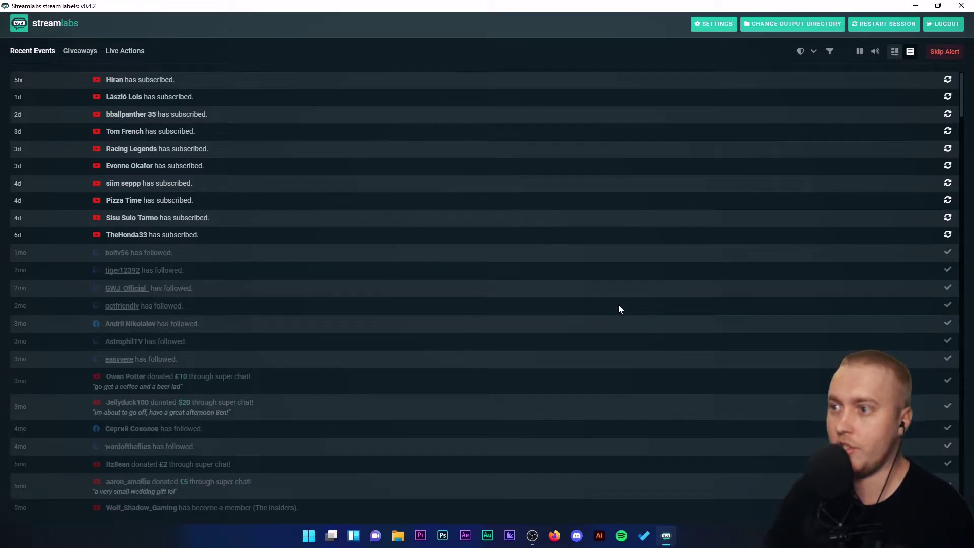
{"action": "left_click", "coordinate": [709, 27]}
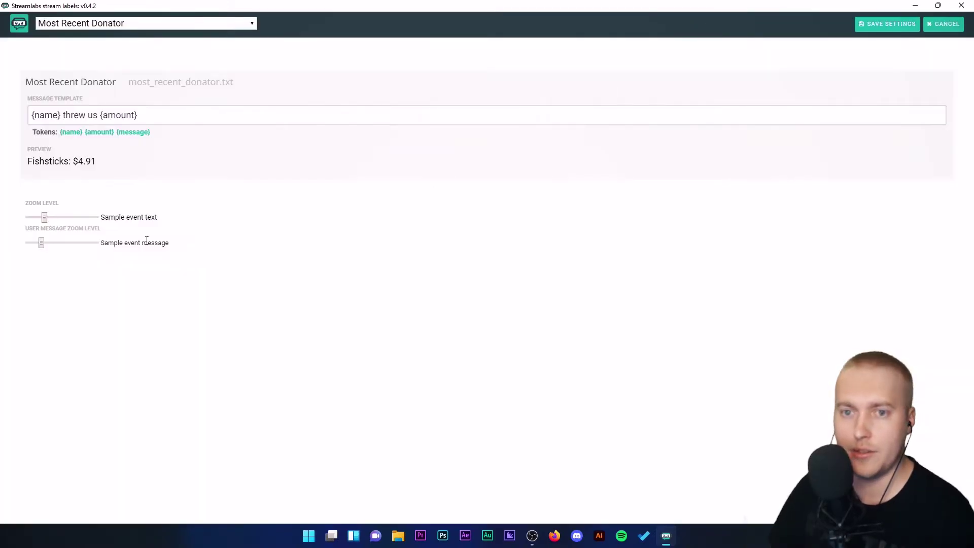
{"action": "left_click", "coordinate": [95, 25]}
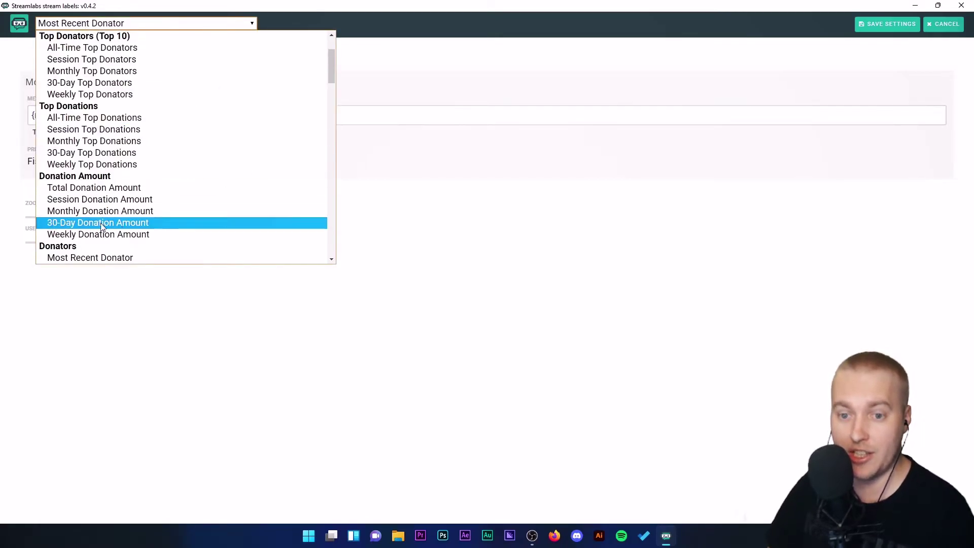
{"action": "left_click", "coordinate": [107, 260]}
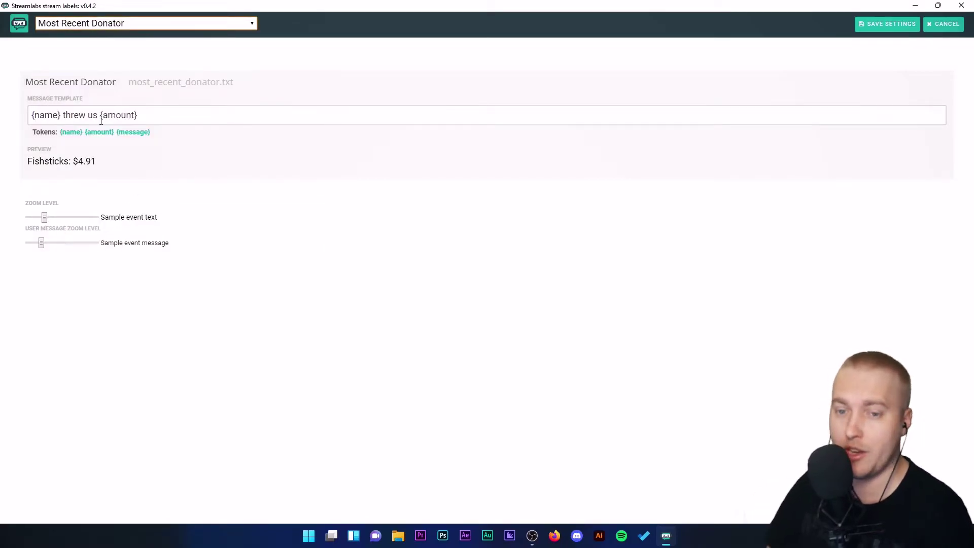
{"action": "left_click_drag", "start_coordinate": [98, 115], "coordinate": [70, 115]}
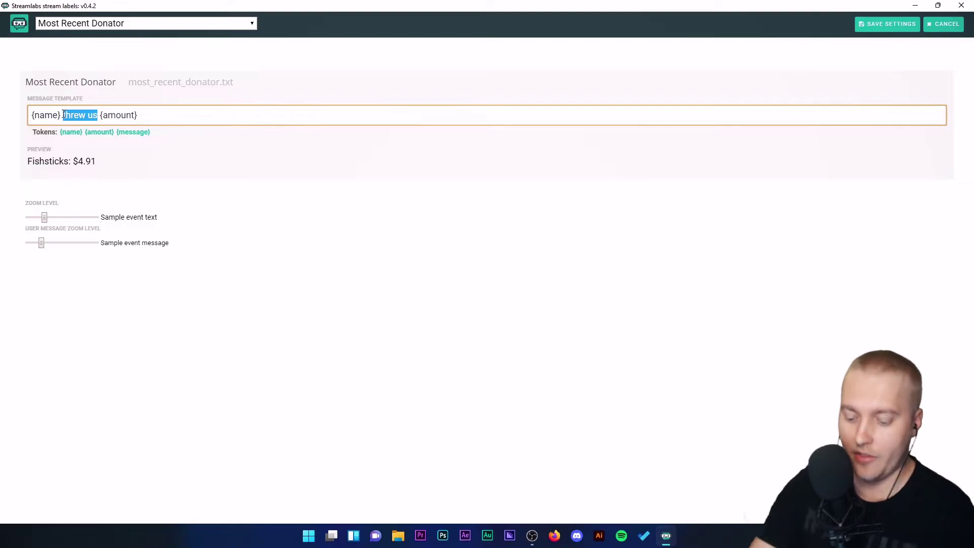
{"action": "type", "text": "donated"}
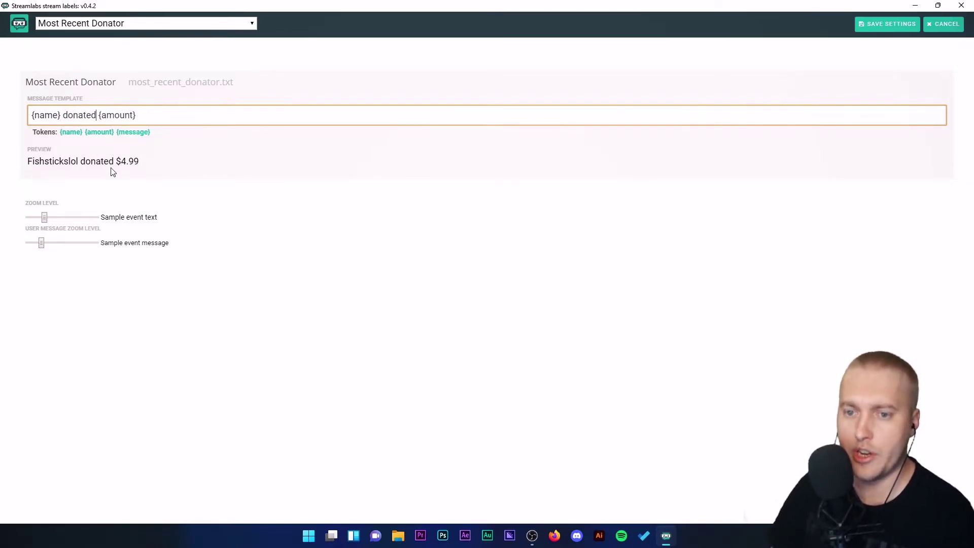
{"action": "left_click", "coordinate": [883, 24]}
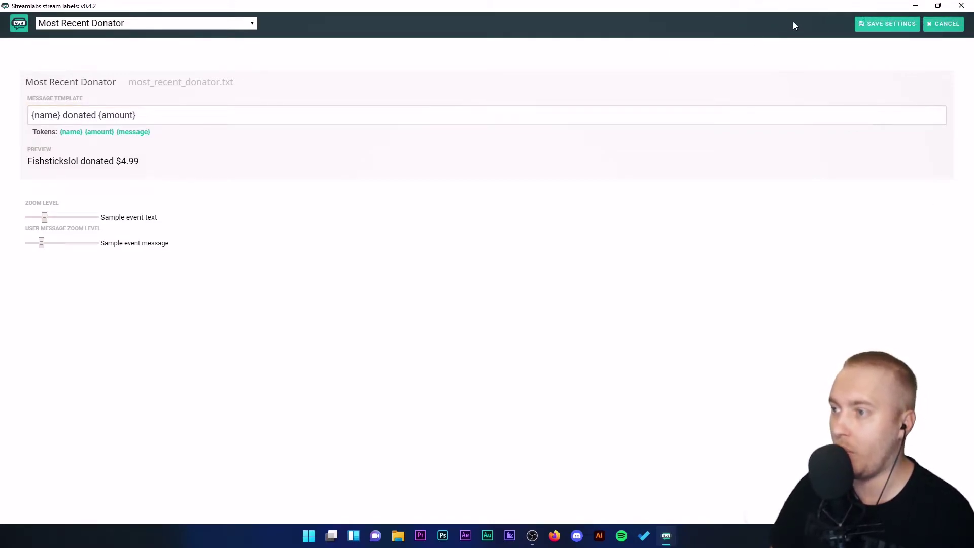
{"action": "left_click", "coordinate": [948, 26]}
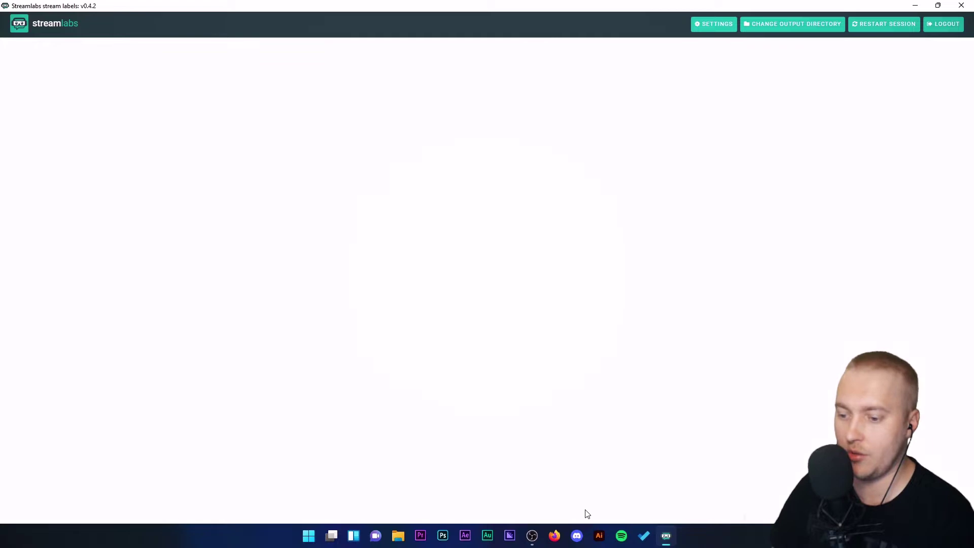
Step: Refresh the Most Recent Donator source by hiding and showing it so it shows the 'donated' wording
{"action": "left_click", "coordinate": [532, 540]}
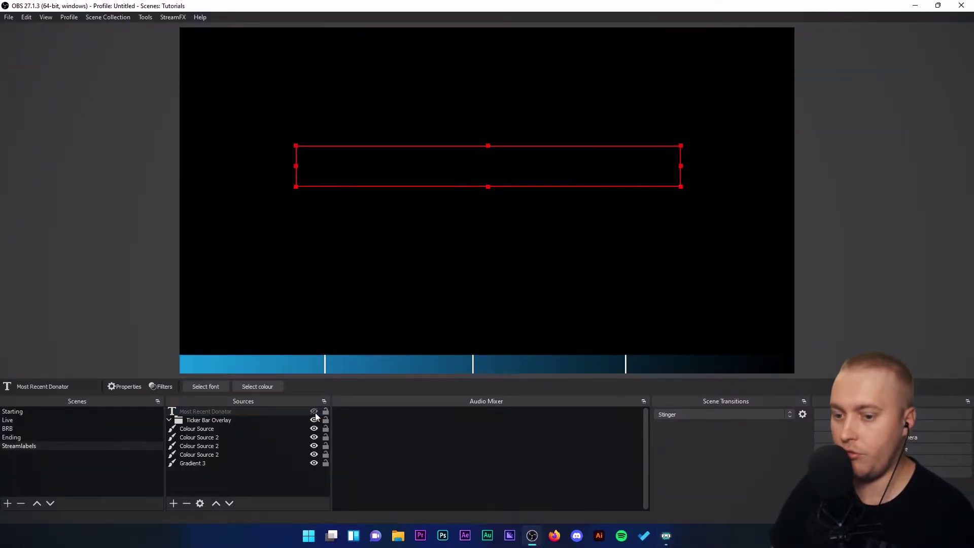
{"action": "double_click", "coordinate": [258, 411]}
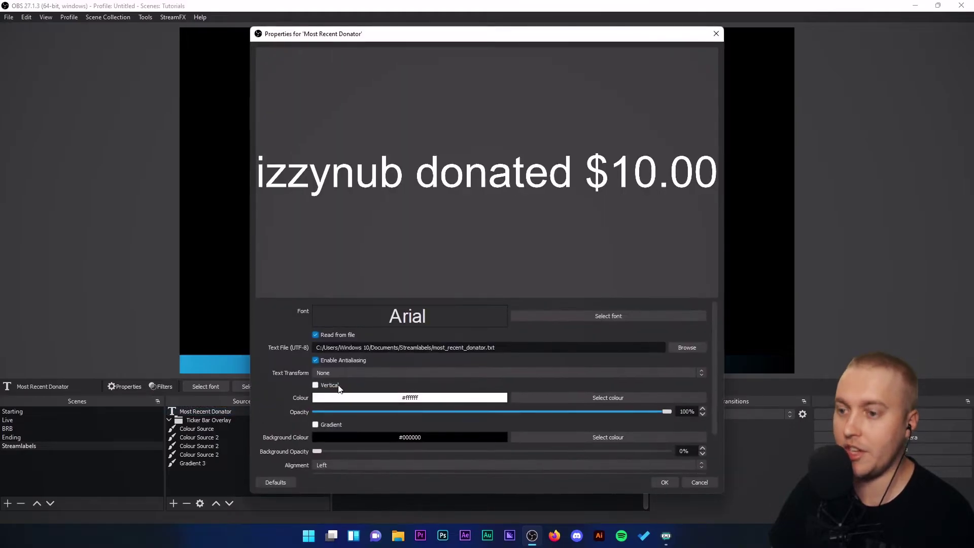
{"action": "left_click", "coordinate": [699, 482]}
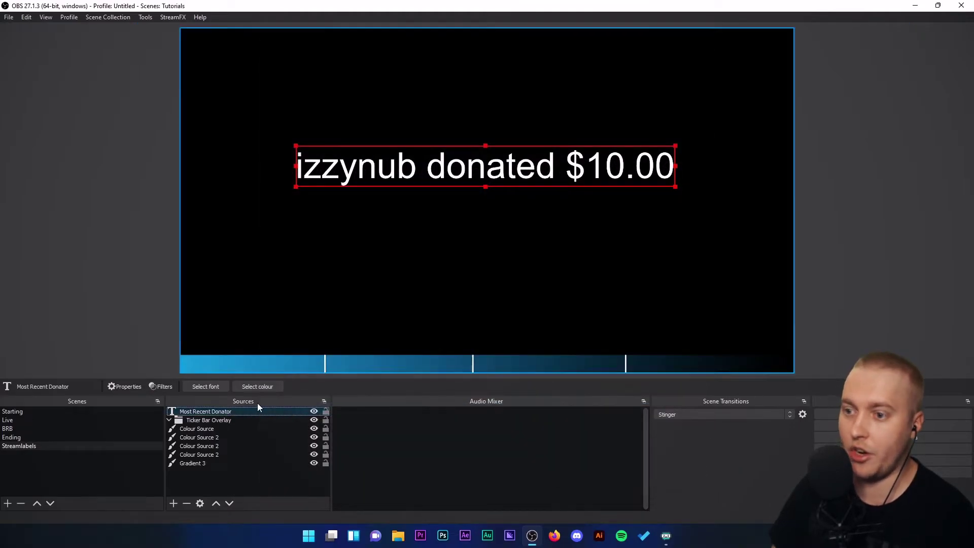
{"action": "left_click", "coordinate": [314, 412]}
{"action": "right_click", "coordinate": [312, 416]}
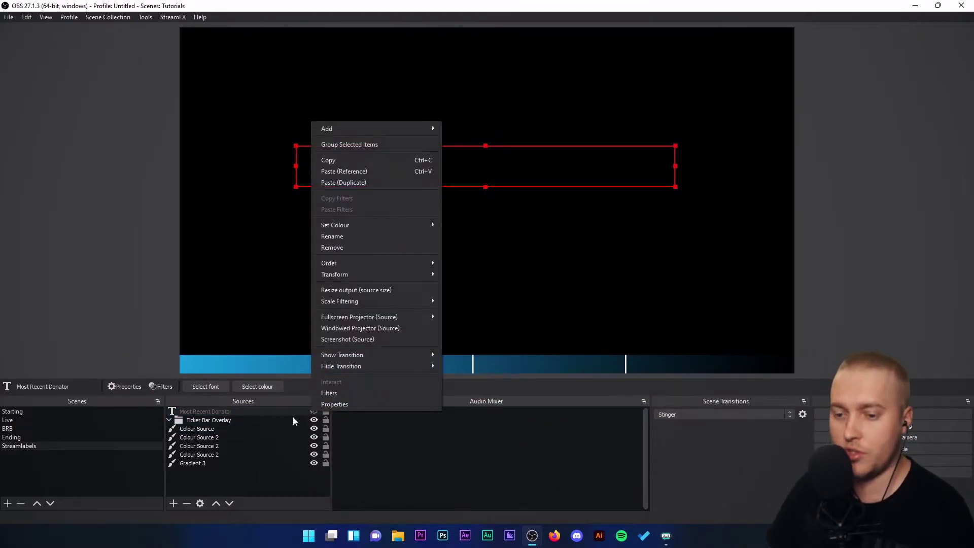
{"action": "left_click", "coordinate": [294, 413]}
{"action": "left_click", "coordinate": [314, 411]}
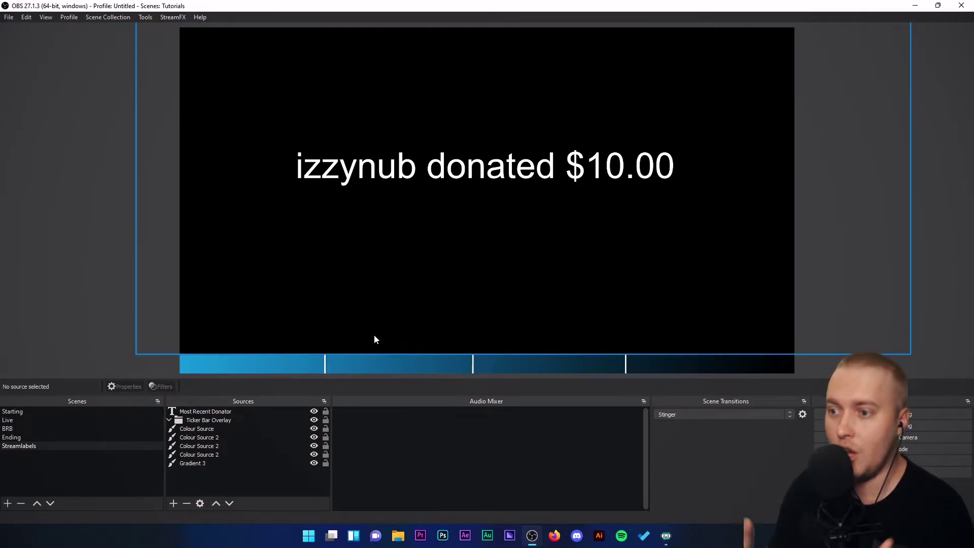
Step: Move the donation text onto the blue ticker bar and shrink it to fit
{"action": "left_click", "coordinate": [203, 412]}
{"action": "left_click_drag", "start_coordinate": [595, 180], "coordinate": [507, 284]}
{"action": "left_click_drag", "start_coordinate": [448, 305], "coordinate": [420, 388]}
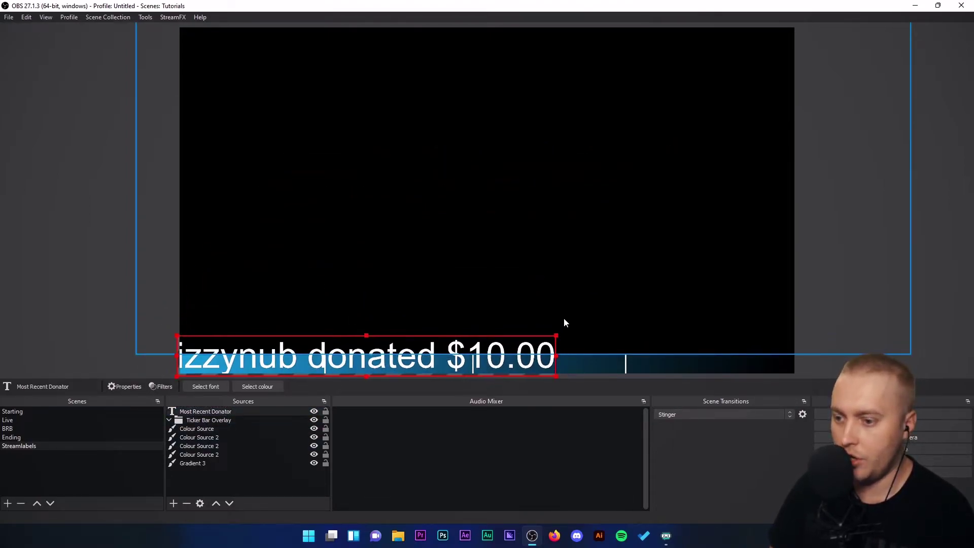
{"action": "left_click_drag", "start_coordinate": [555, 333], "coordinate": [350, 358]}
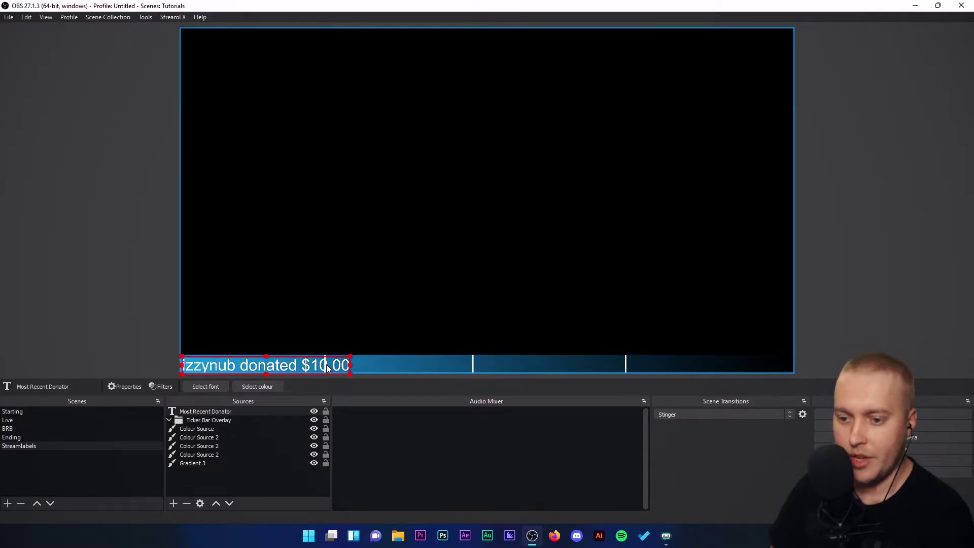
{"action": "key", "text": "Up"}
{"action": "key", "text": "Up"}
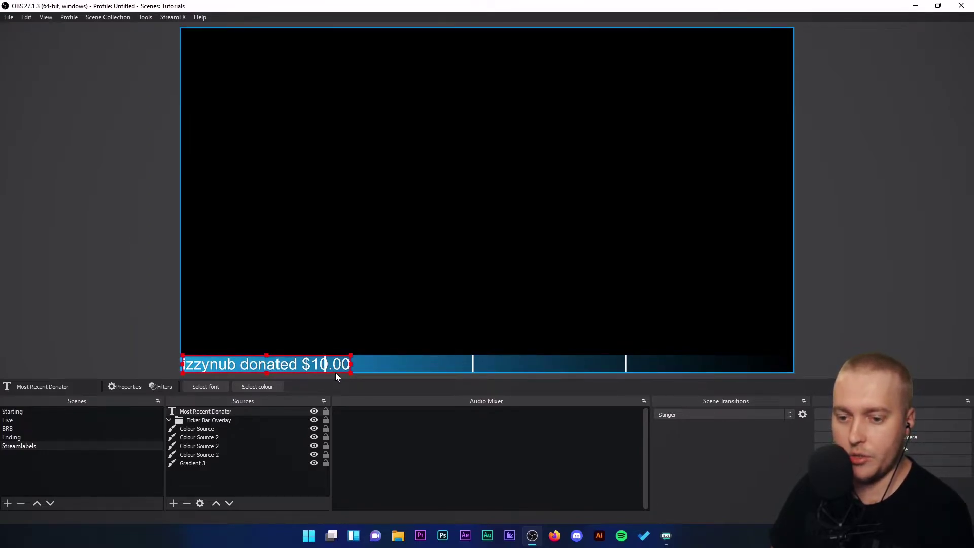
Step: Enable custom text extents on the donator text and set the height to 300
{"action": "double_click", "coordinate": [218, 411]}
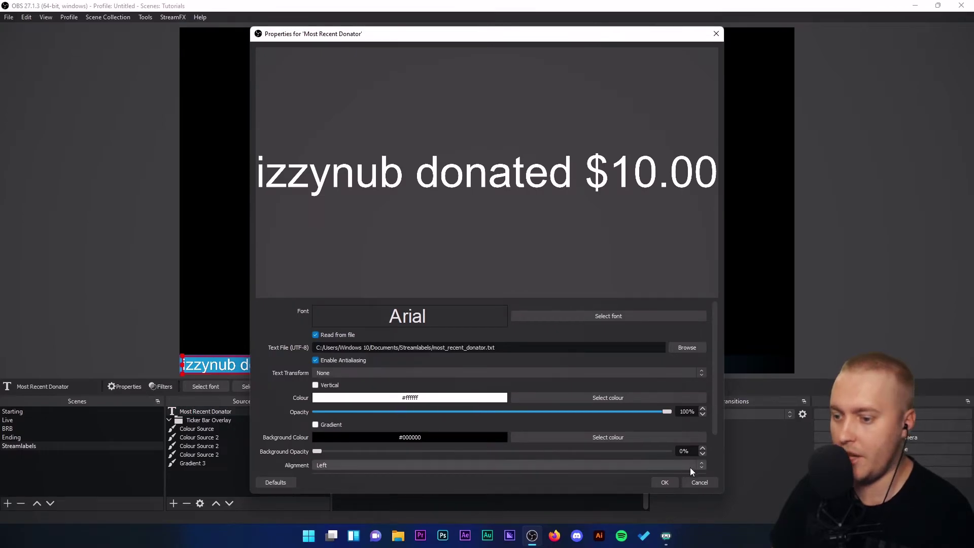
{"action": "left_click", "coordinate": [700, 481]}
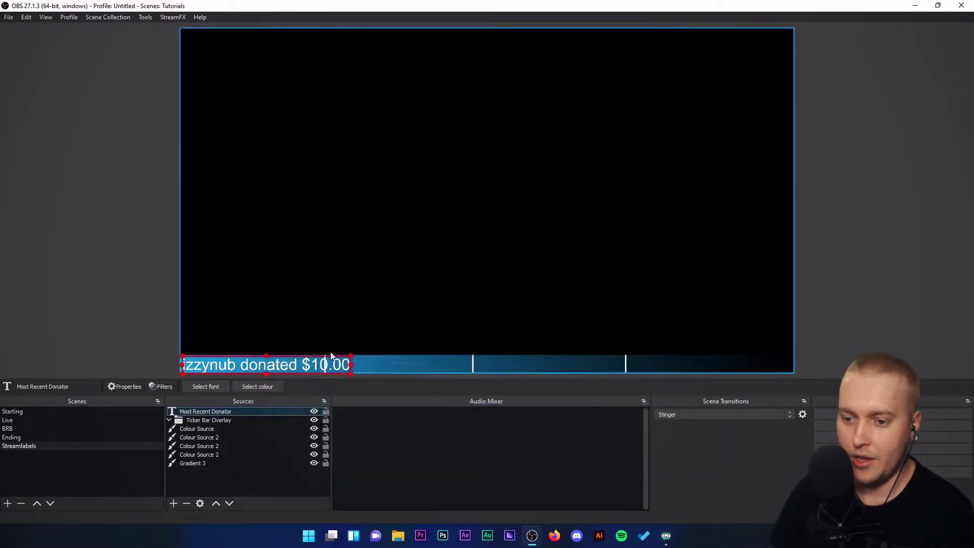
{"action": "double_click", "coordinate": [197, 414]}
{"action": "scroll", "coordinate": [289, 395], "scroll_direction": "down", "scroll_amount": 2}
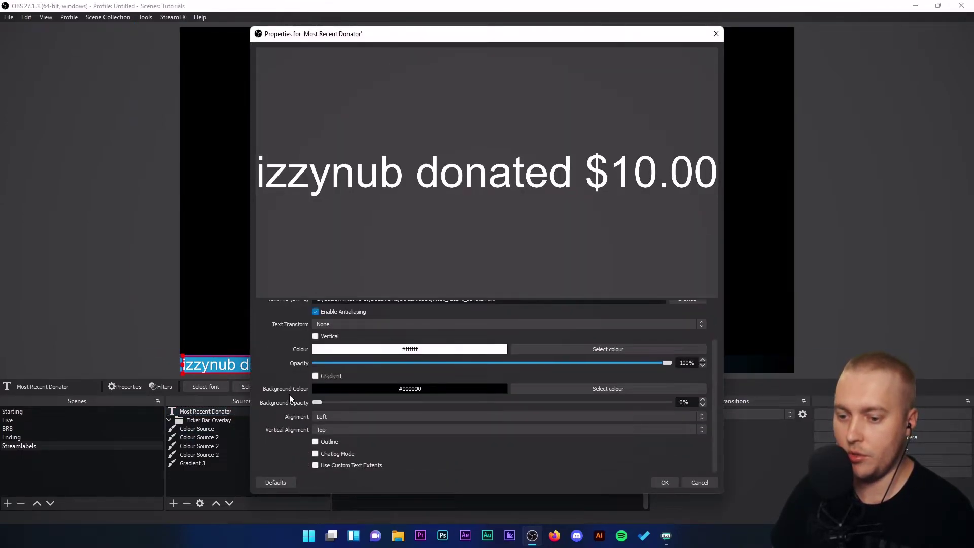
{"action": "left_click", "coordinate": [316, 465]}
{"action": "scroll", "coordinate": [279, 398], "scroll_direction": "down", "scroll_amount": 1}
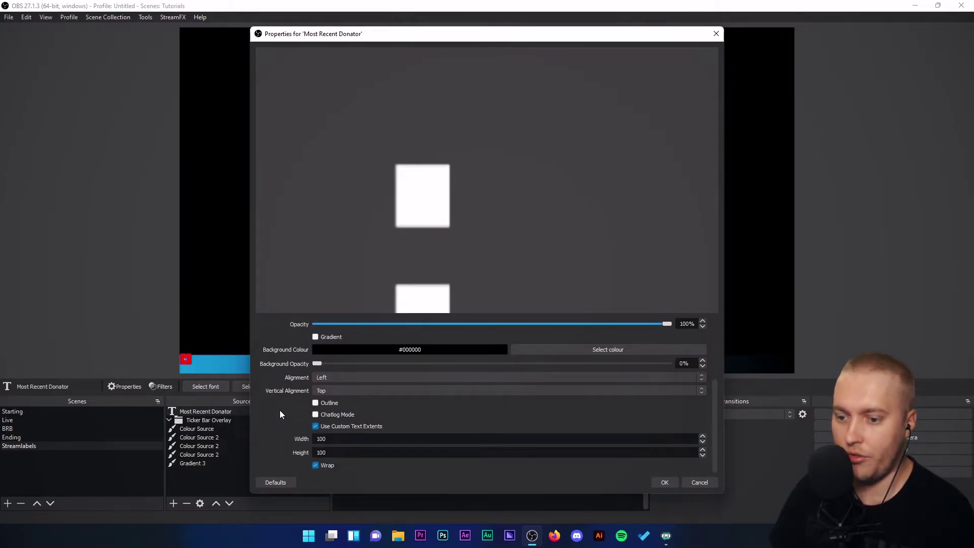
{"action": "double_click", "coordinate": [340, 435]}
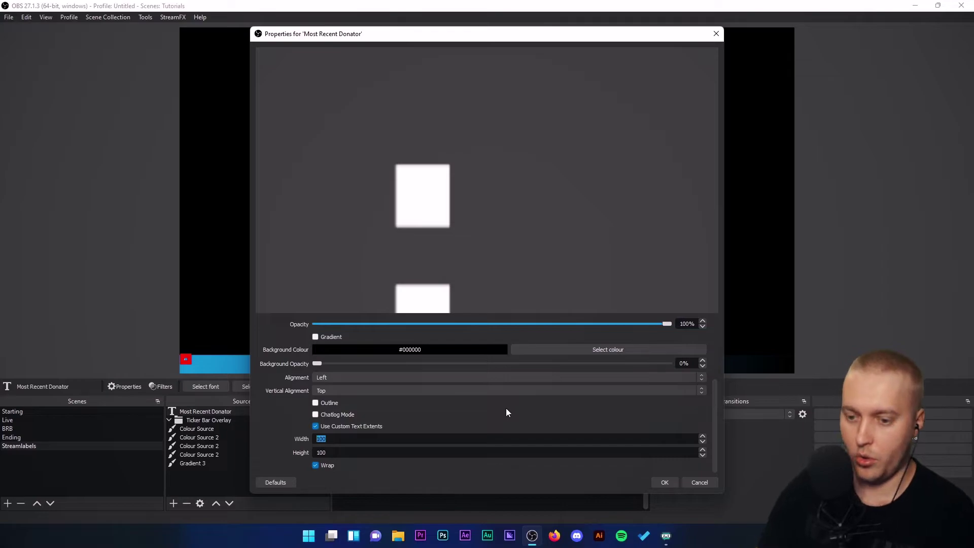
{"action": "double_click", "coordinate": [349, 453]}
{"action": "type", "text": "300"}
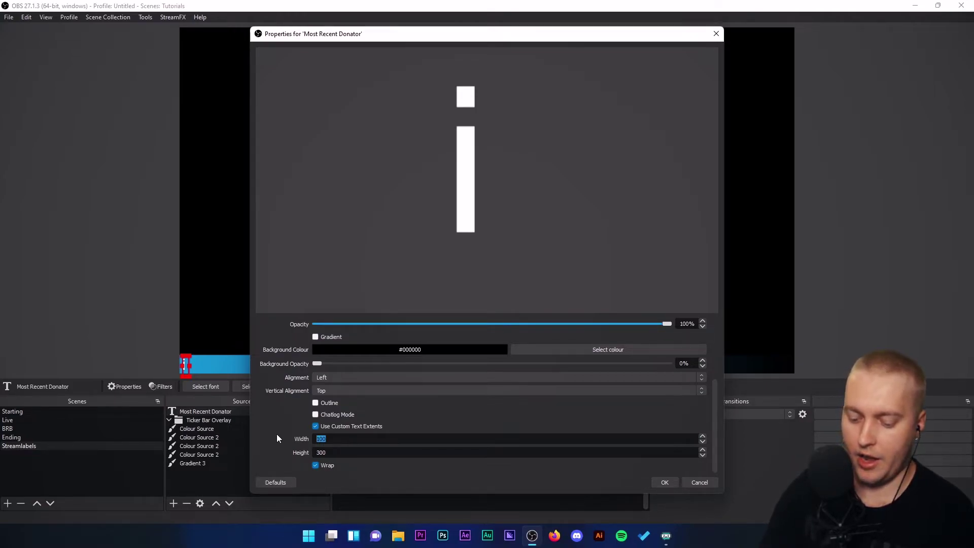
{"action": "type", "text": "2000"}
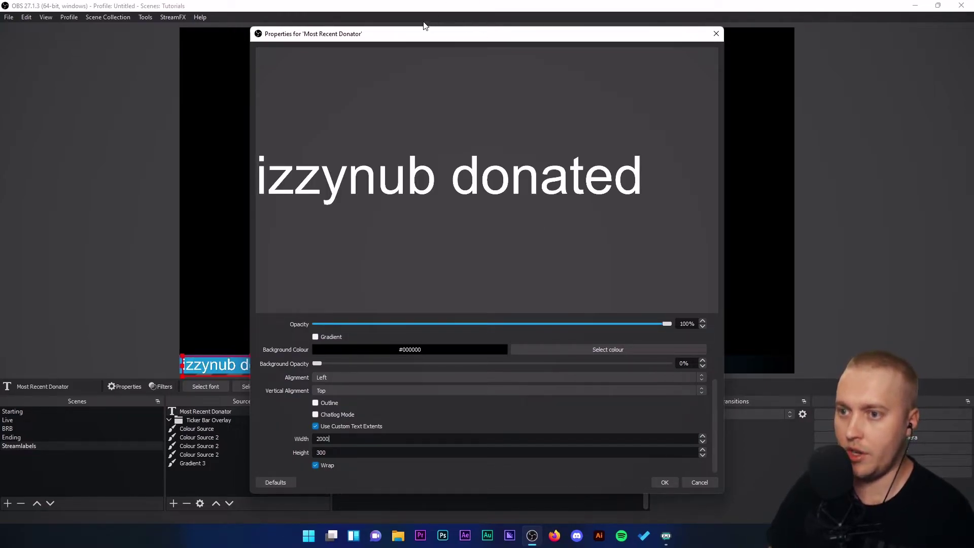
Step: Set the custom text width to 2900 and confirm the text properties
{"action": "left_click_drag", "start_coordinate": [425, 27], "coordinate": [582, 26]}
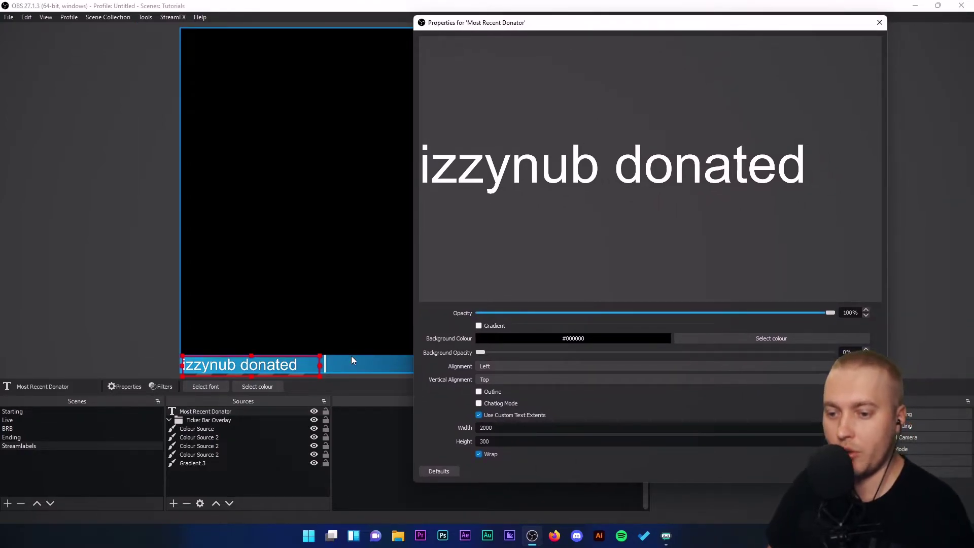
{"action": "double_click", "coordinate": [496, 427]}
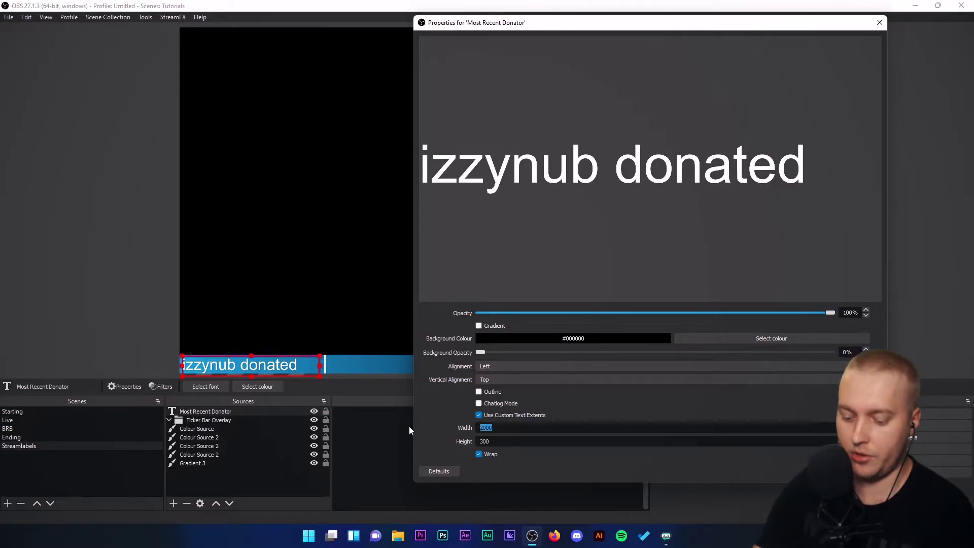
{"action": "type", "text": "2500"}
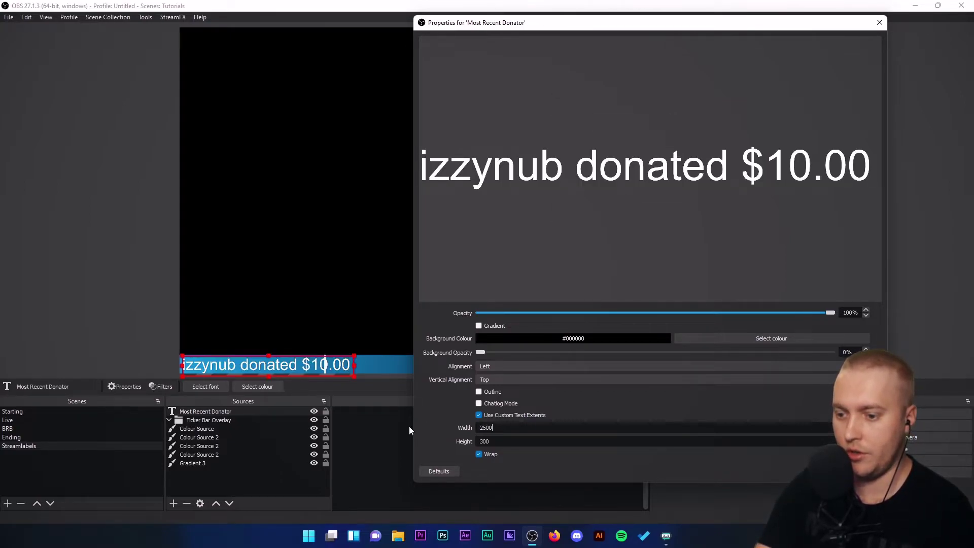
{"action": "key", "text": "BackSpace"}
{"action": "key", "text": "BackSpace"}
{"action": "key", "text": "BackSpace"}
{"action": "type", "text": "700"}
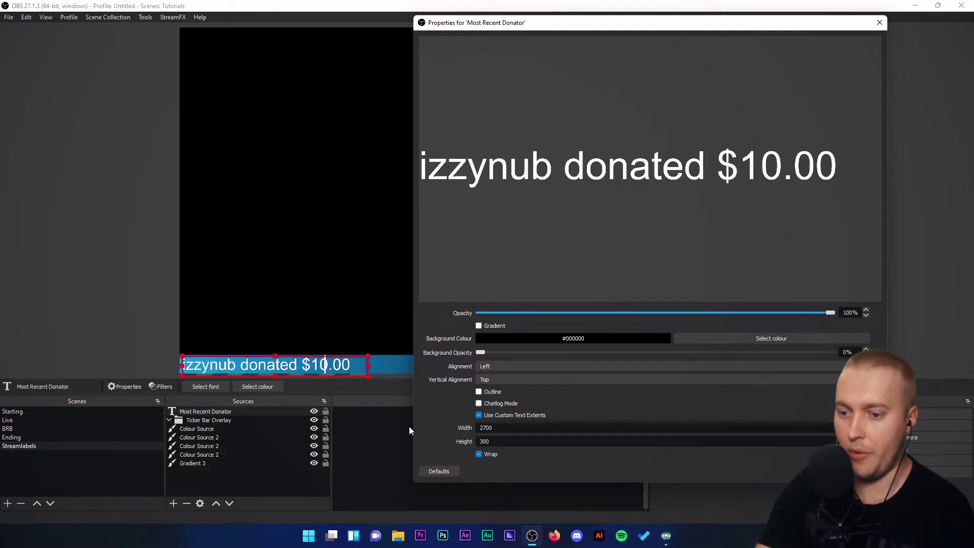
{"action": "key", "text": "BackSpace"}
{"action": "key", "text": "BackSpace"}
{"action": "key", "text": "BackSpace"}
{"action": "key", "text": "BackSpace"}
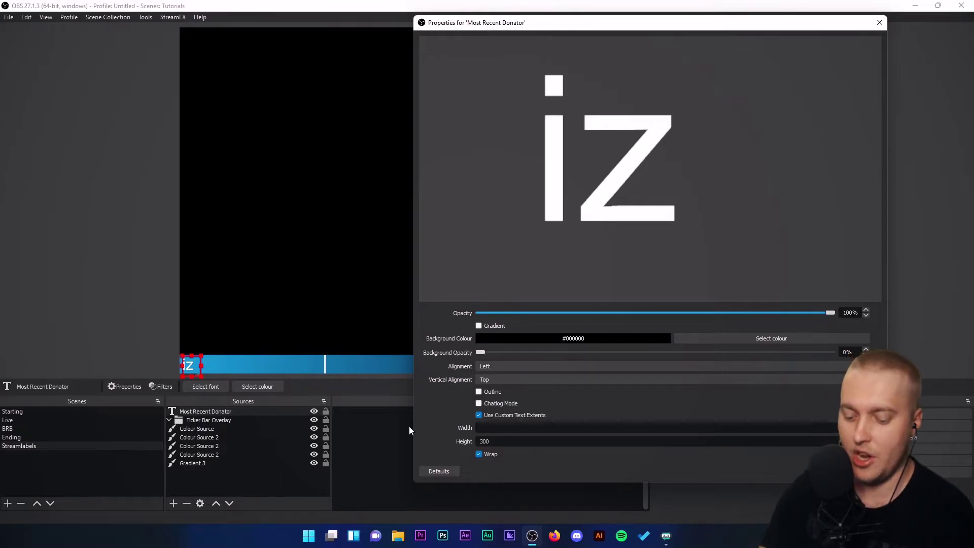
{"action": "type", "text": "2900"}
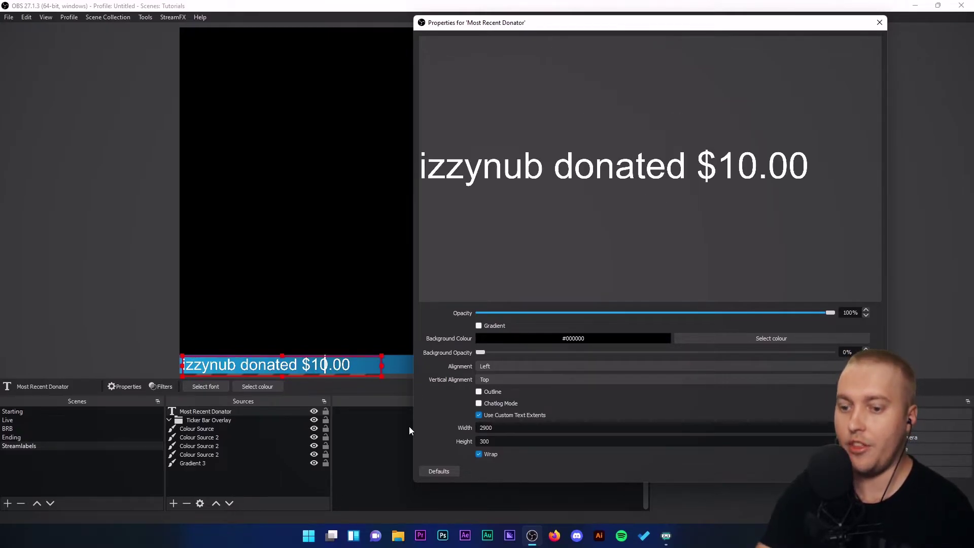
{"action": "key", "text": "Return"}
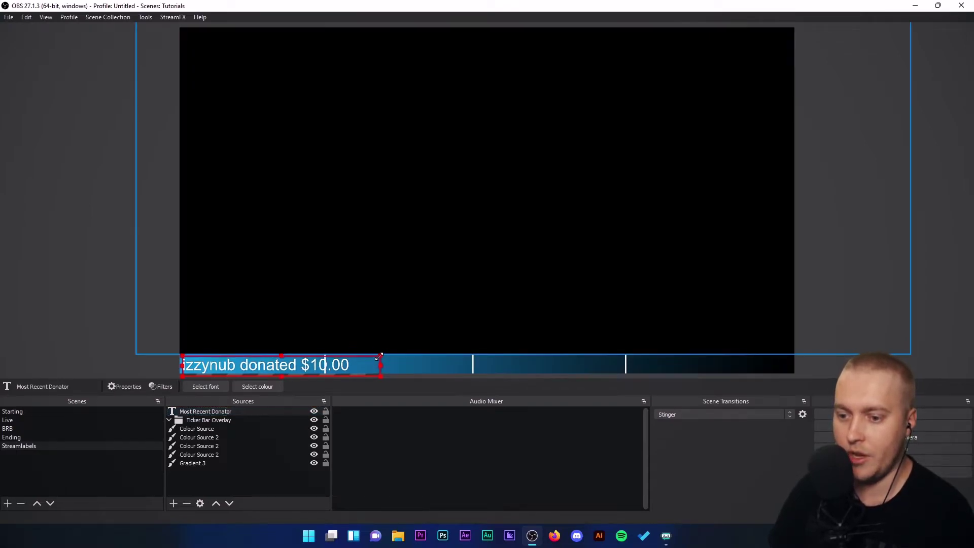
Step: Drag the donation text box's right edge left to the ticker bar's first white divider
{"action": "left_click_drag", "start_coordinate": [378, 357], "coordinate": [315, 365]}
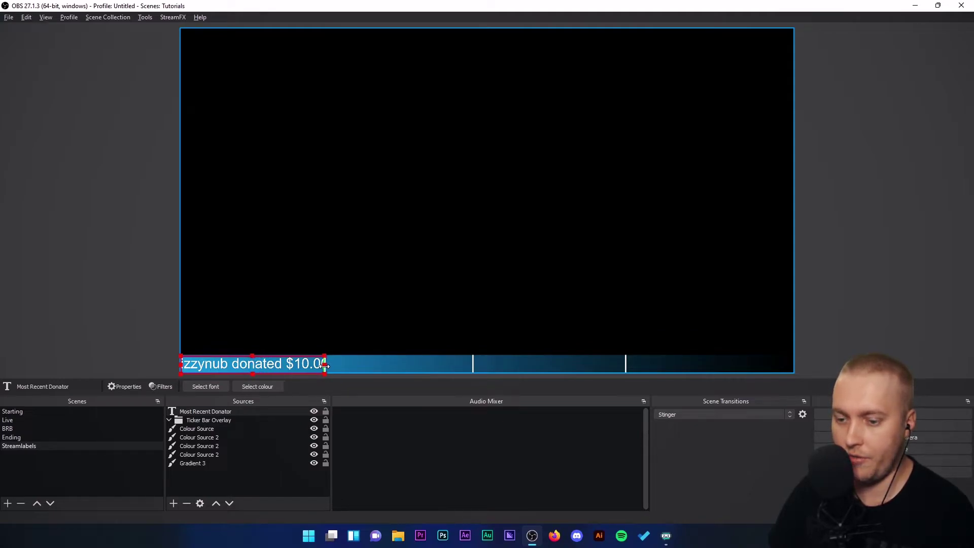
{"action": "left_click_drag", "start_coordinate": [325, 365], "coordinate": [325, 364]}
{"action": "left_click", "coordinate": [364, 374]}
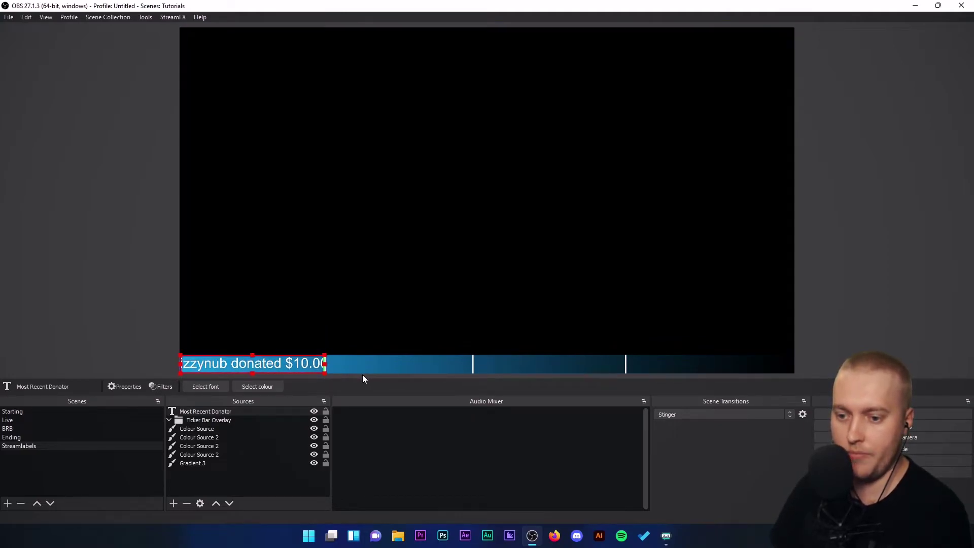
{"action": "left_click", "coordinate": [228, 366]}
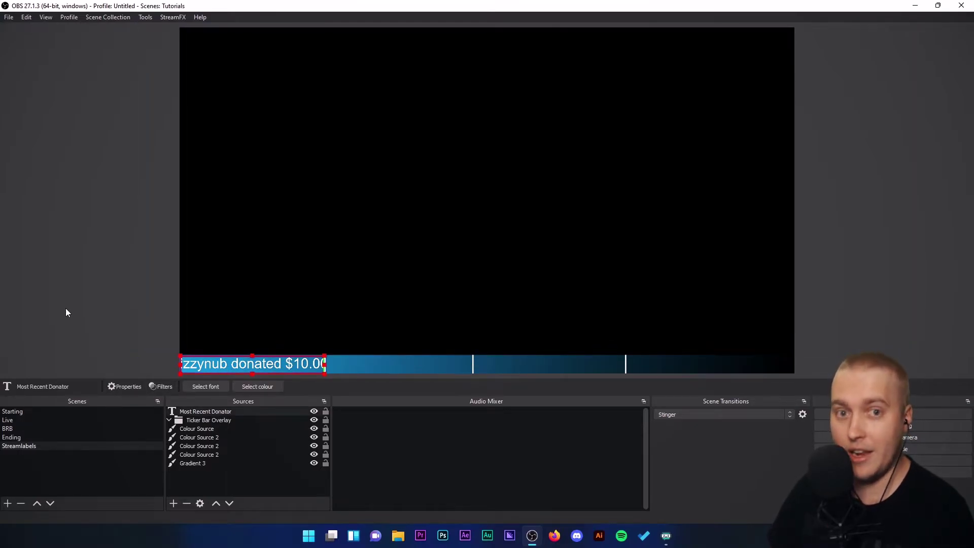
Step: Add a Scroll filter to the donation text with horizontal speed 13
{"action": "right_click", "coordinate": [211, 413]}
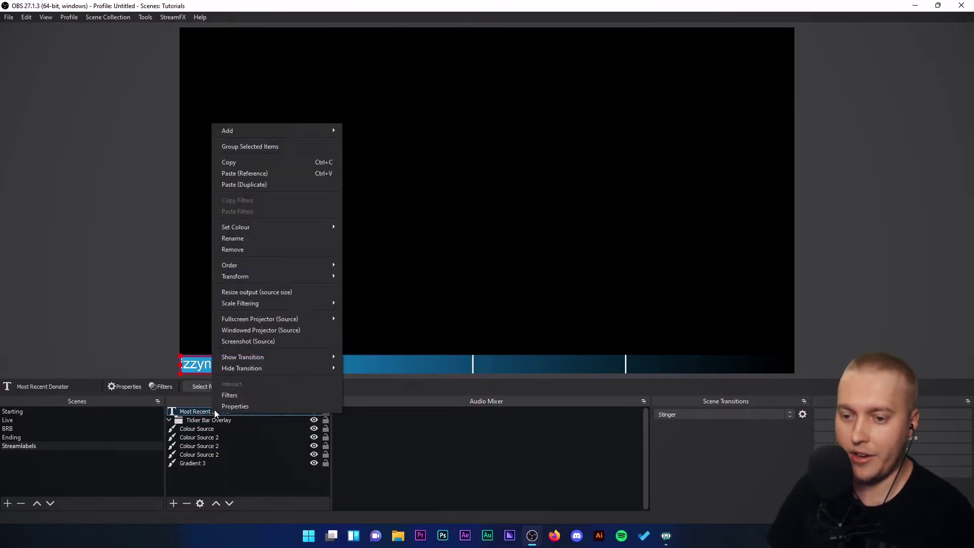
{"action": "left_click", "coordinate": [238, 395]}
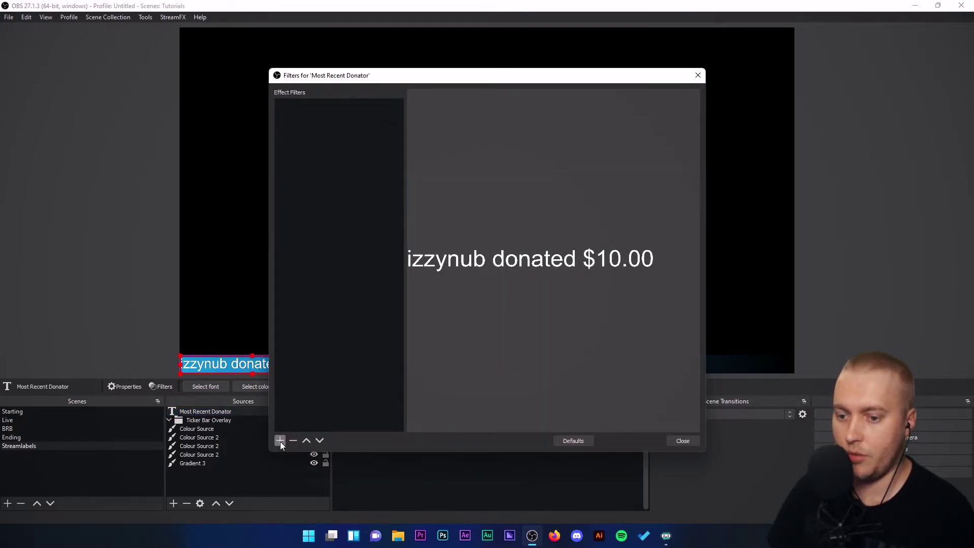
{"action": "left_click", "coordinate": [280, 442]}
{"action": "left_click", "coordinate": [303, 411]}
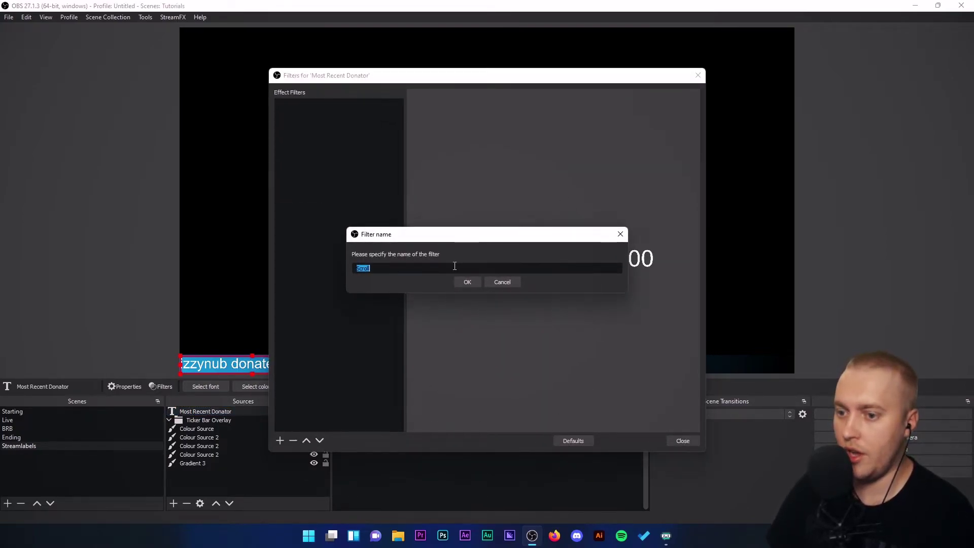
{"action": "left_click", "coordinate": [467, 282]}
{"action": "left_click_drag", "start_coordinate": [555, 317], "coordinate": [567, 317]}
{"action": "left_click", "coordinate": [674, 441]}
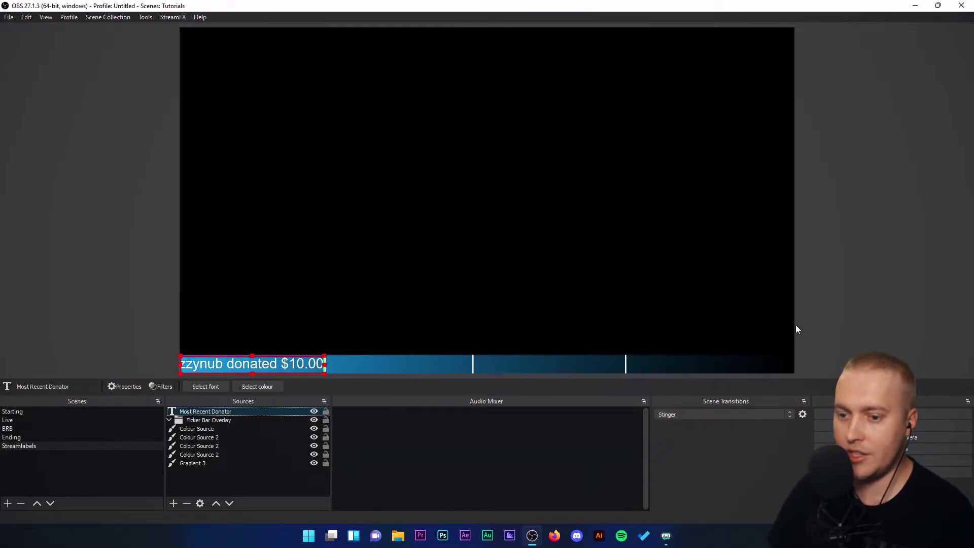
{"action": "left_click", "coordinate": [901, 315]}
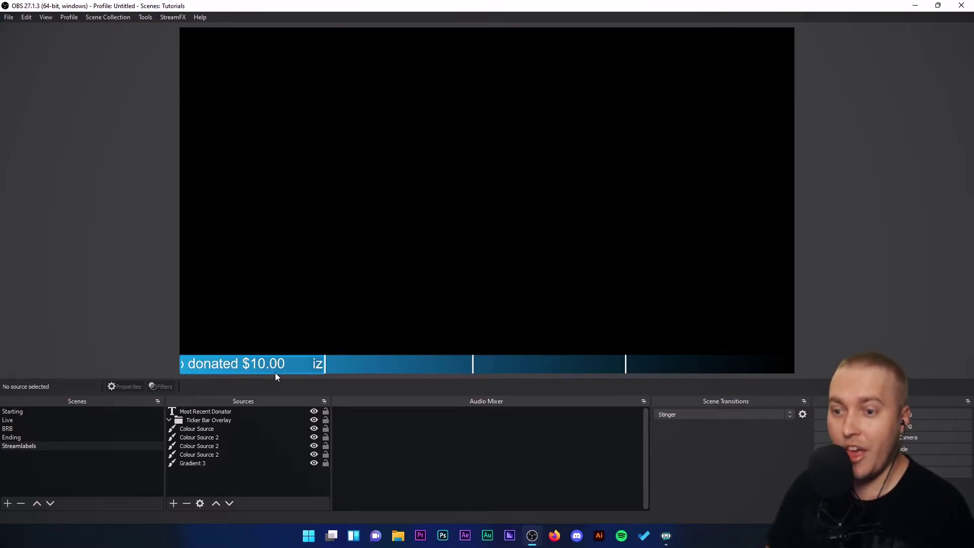
Step: Undo an accidental resize and widen the donation text box's right edge slightly
{"action": "left_click", "coordinate": [263, 368]}
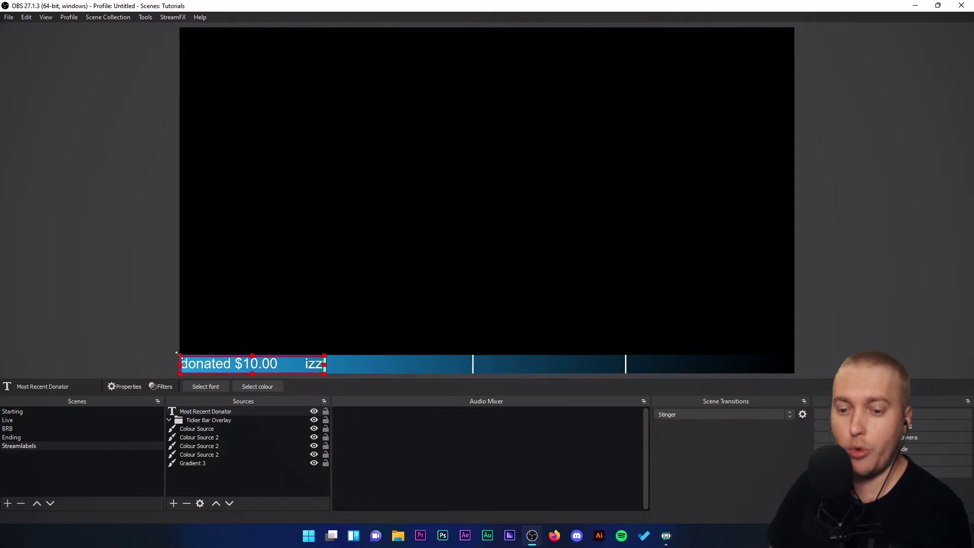
{"action": "left_click_drag", "start_coordinate": [179, 355], "coordinate": [187, 357]}
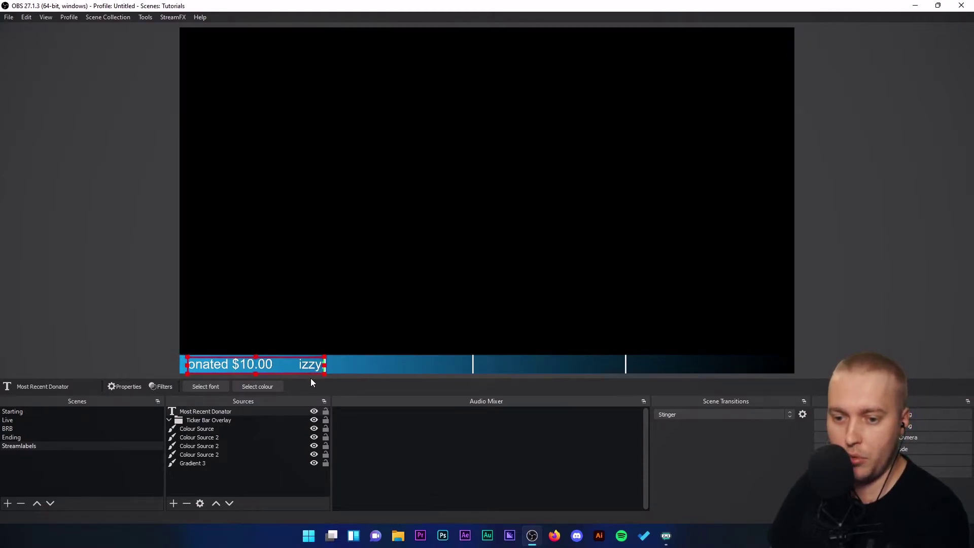
{"action": "key", "text": "ctrl+z"}
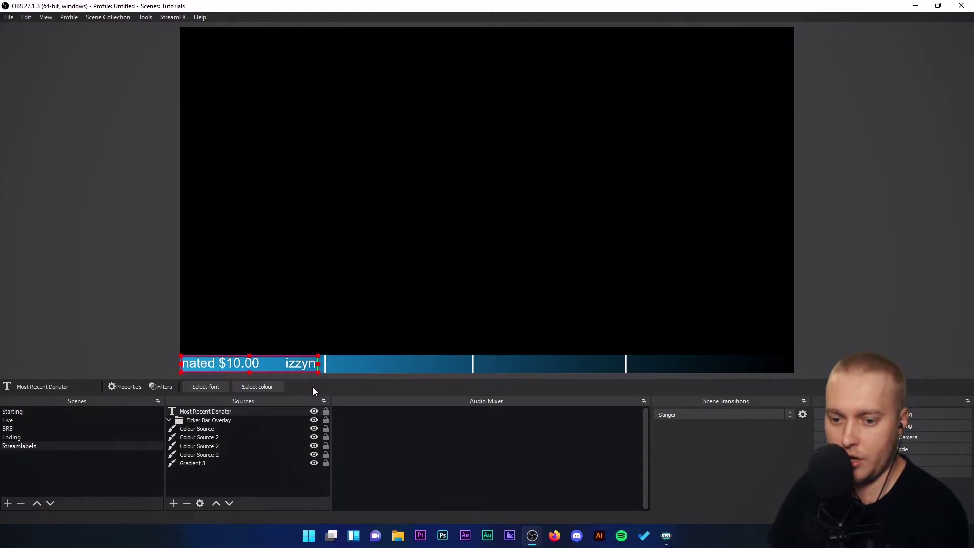
{"action": "left_click_drag", "start_coordinate": [318, 364], "coordinate": [325, 364]}
{"action": "left_click", "coordinate": [102, 344]}
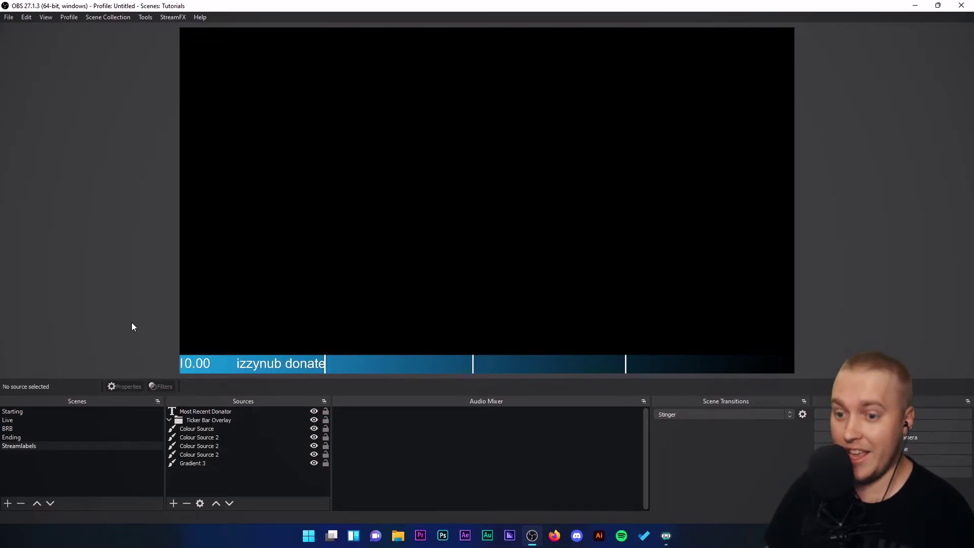
Step: Open the Stream Labels settings and choose the Most Recent Subscriber label
{"action": "left_click", "coordinate": [667, 538]}
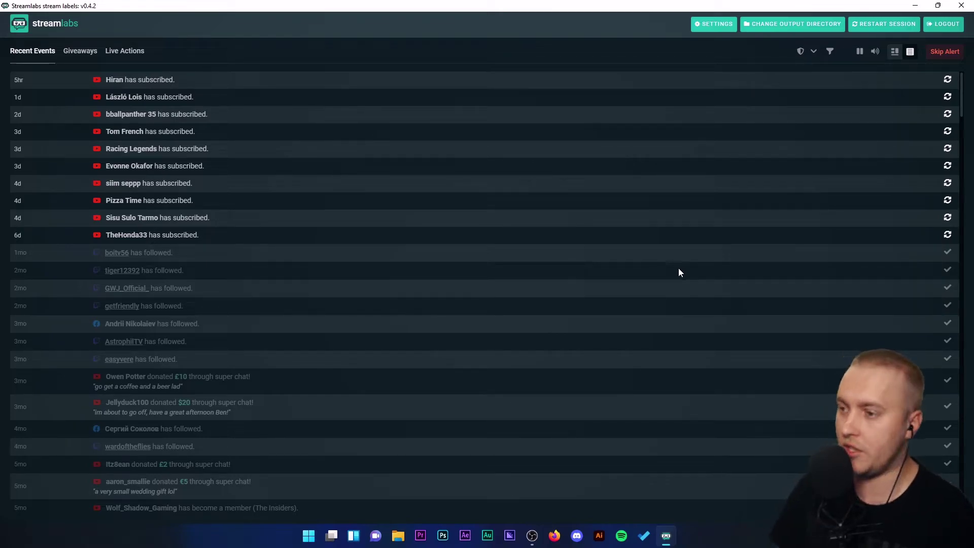
{"action": "left_click", "coordinate": [712, 26]}
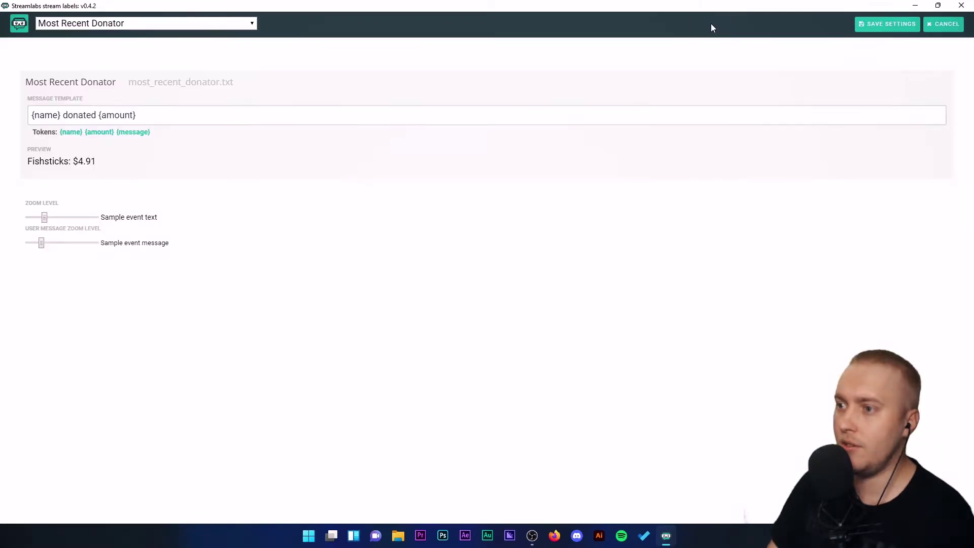
{"action": "left_click", "coordinate": [70, 25]}
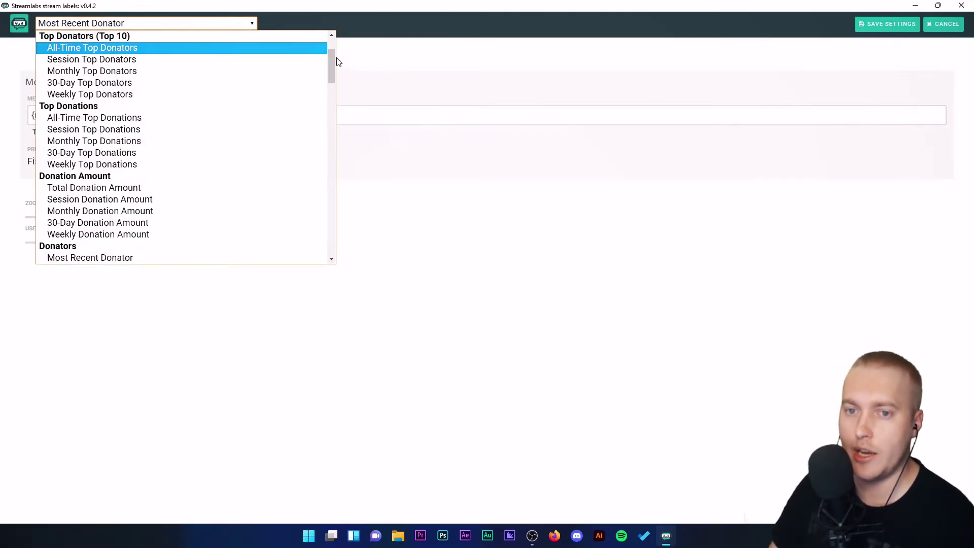
{"action": "left_click_drag", "start_coordinate": [330, 59], "coordinate": [320, 144]}
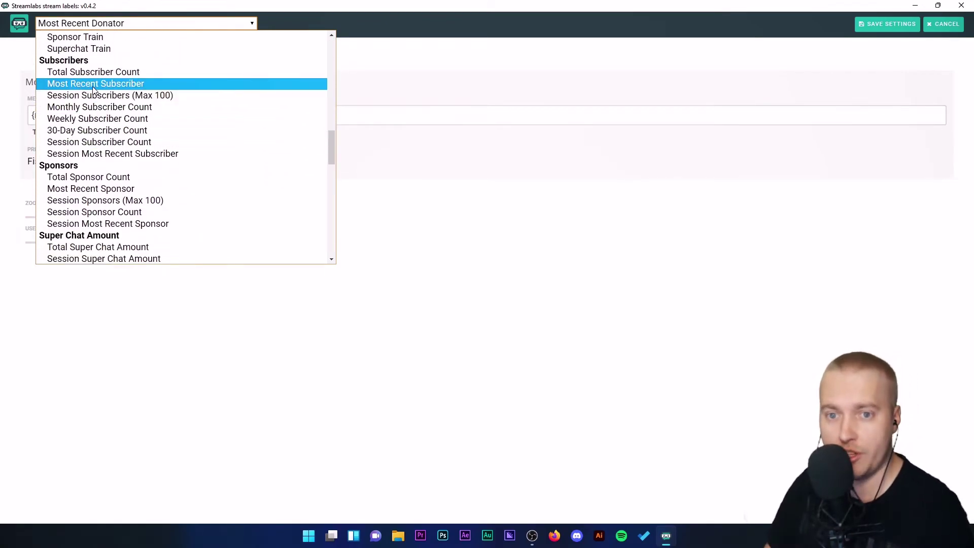
{"action": "left_click", "coordinate": [93, 87]}
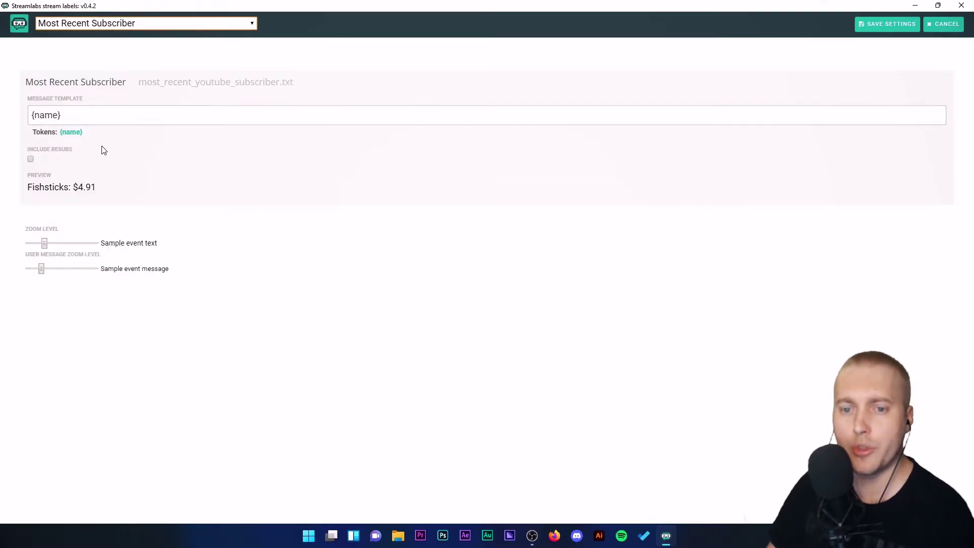
Step: Edit the subscriber template to '{name} subscribed! Thank you!' and save the settings
{"action": "left_click", "coordinate": [58, 115]}
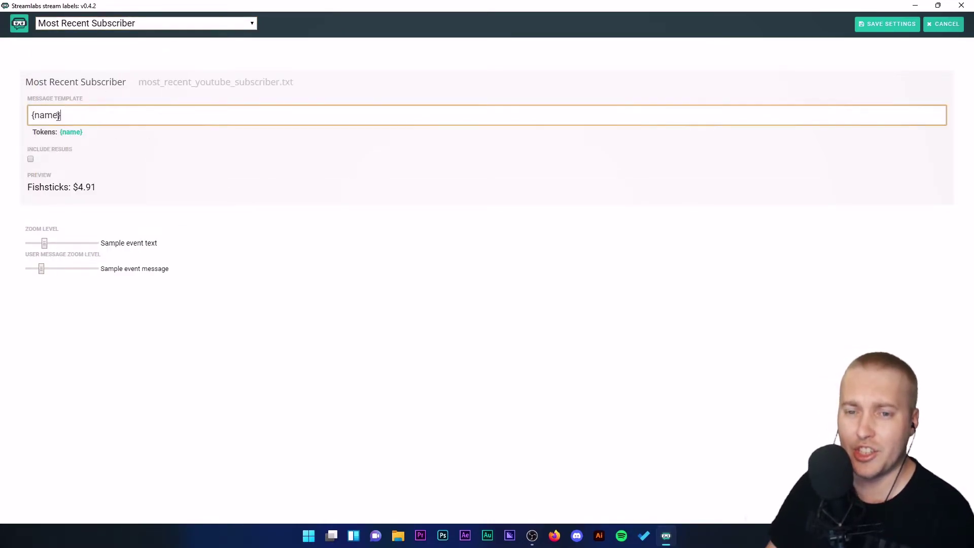
{"action": "left_click", "coordinate": [207, 193]}
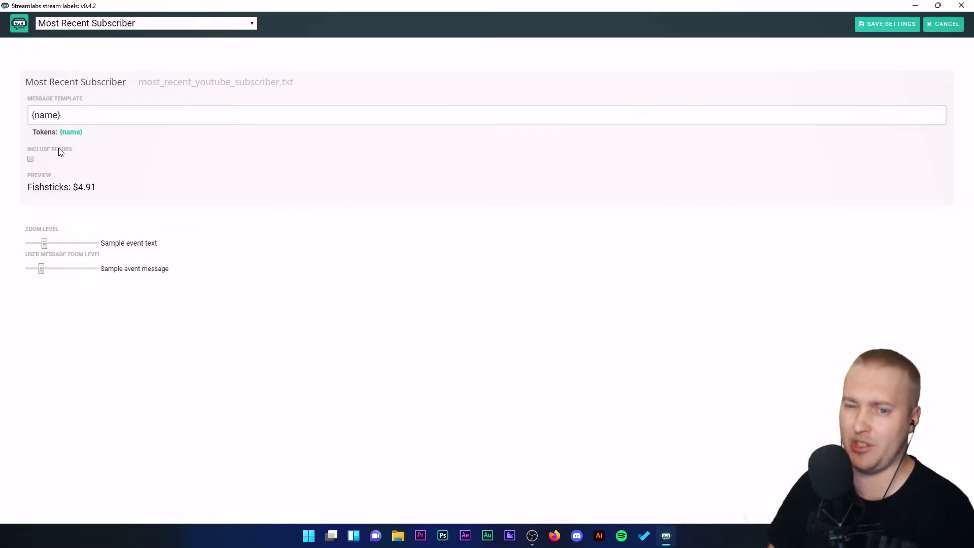
{"action": "left_click", "coordinate": [116, 120]}
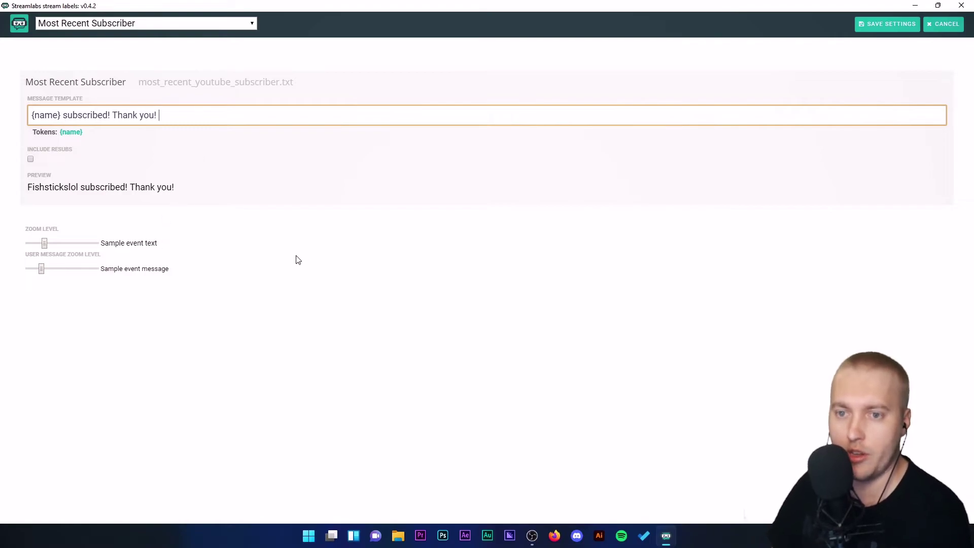
{"action": "left_click", "coordinate": [201, 73]}
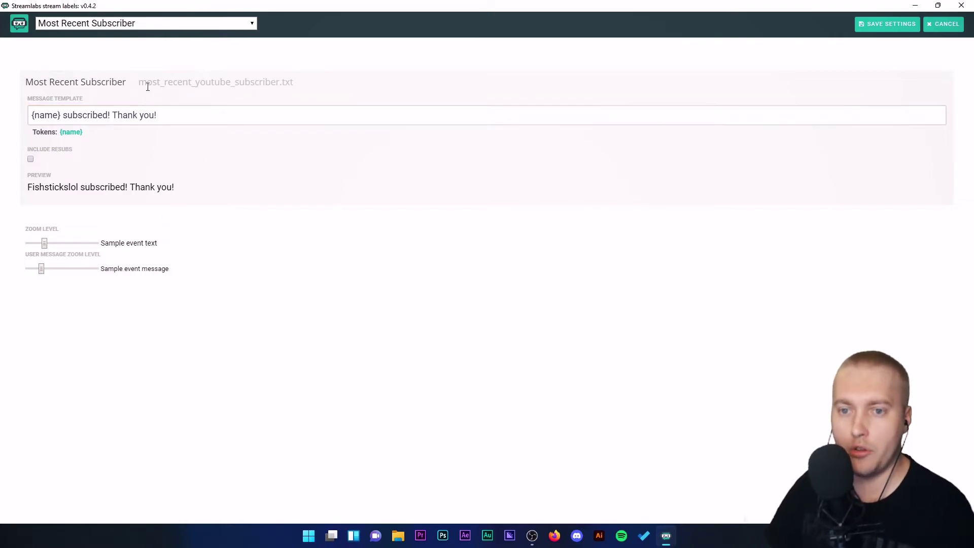
{"action": "left_click_drag", "start_coordinate": [190, 79], "coordinate": [265, 88]}
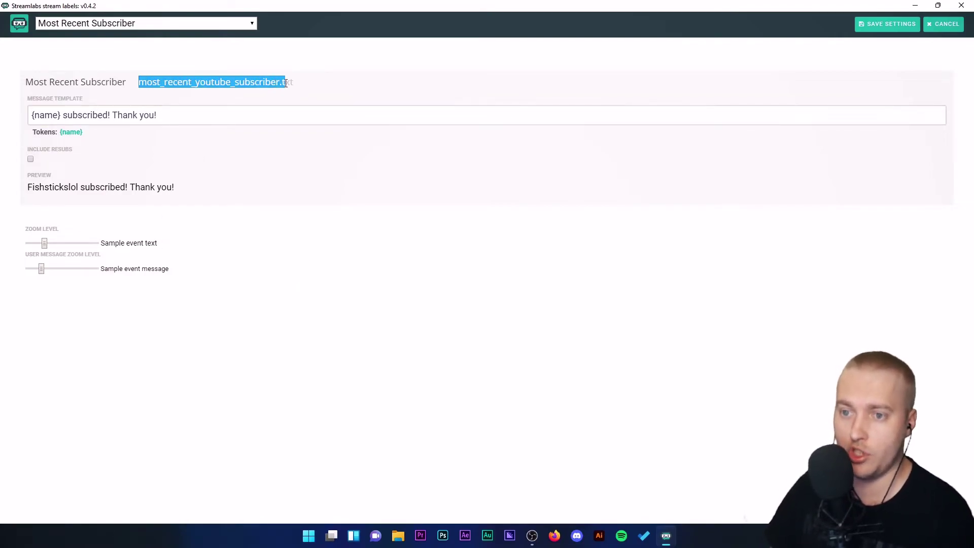
{"action": "left_click", "coordinate": [891, 28]}
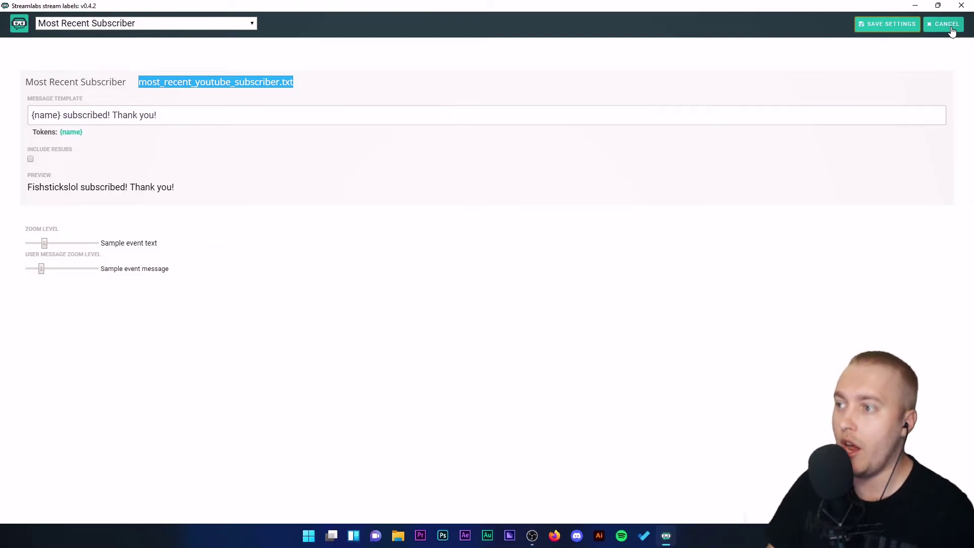
{"action": "left_click", "coordinate": [880, 29]}
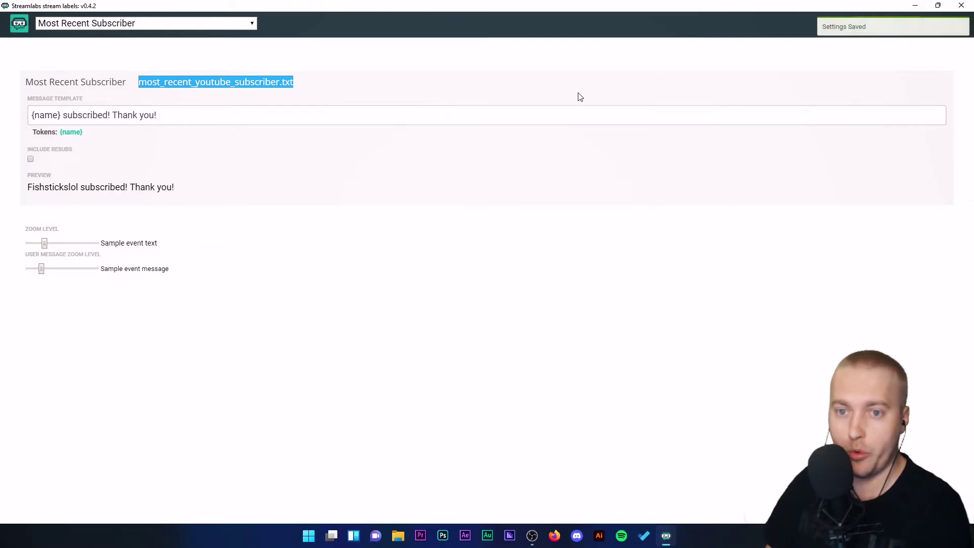
Step: Add a Text (GDI+) source named 'Most Recent Subscriber' in OBS
{"action": "left_click", "coordinate": [966, 5]}
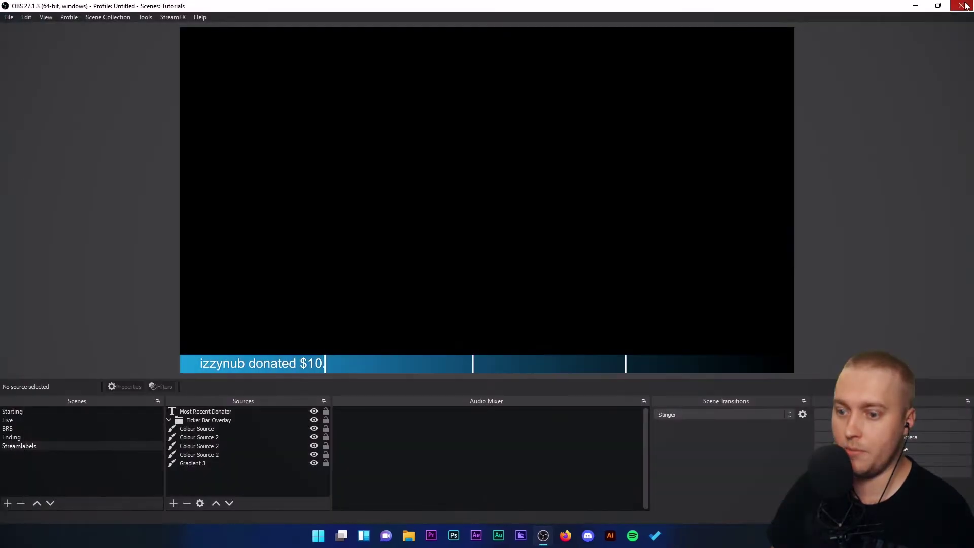
{"action": "left_click", "coordinate": [173, 503]}
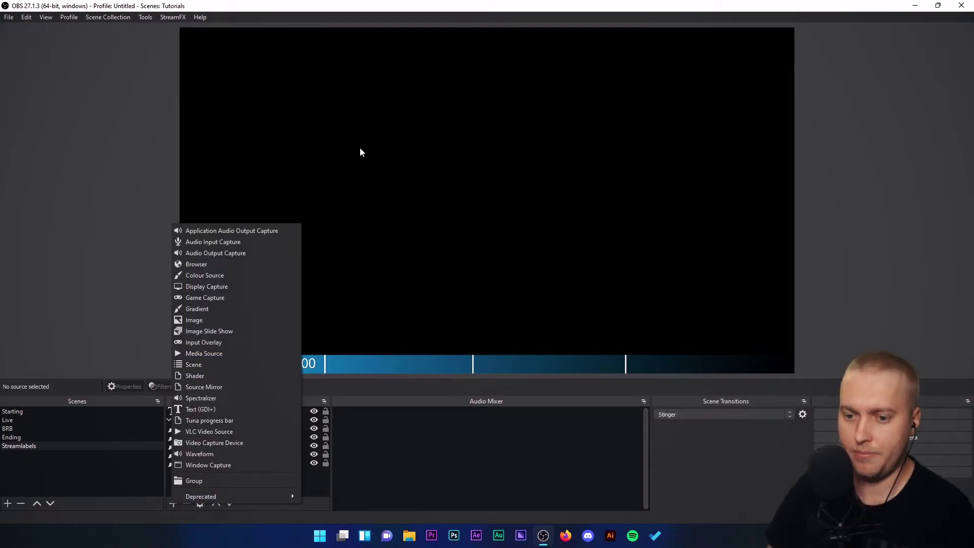
{"action": "left_click", "coordinate": [199, 409]}
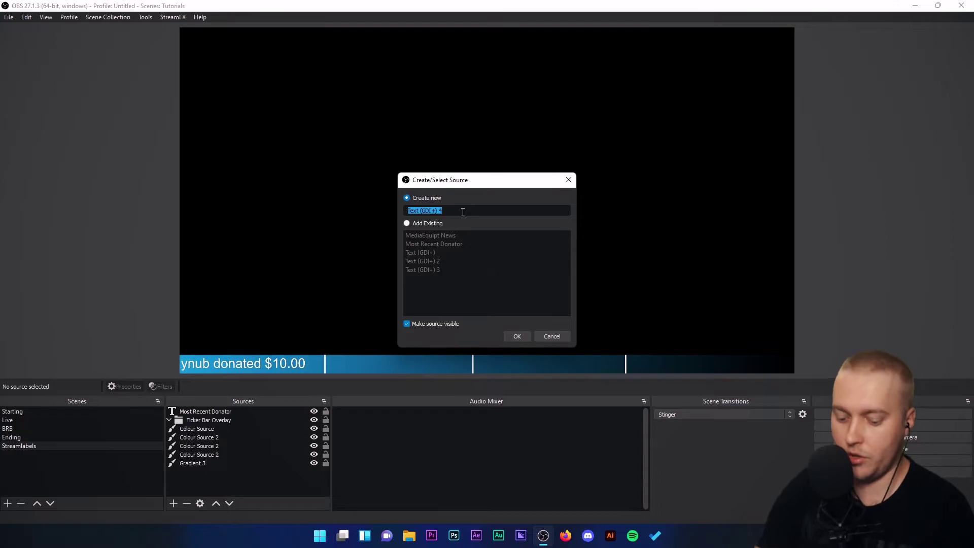
{"action": "type", "text": "Most Recent Subscriber"}
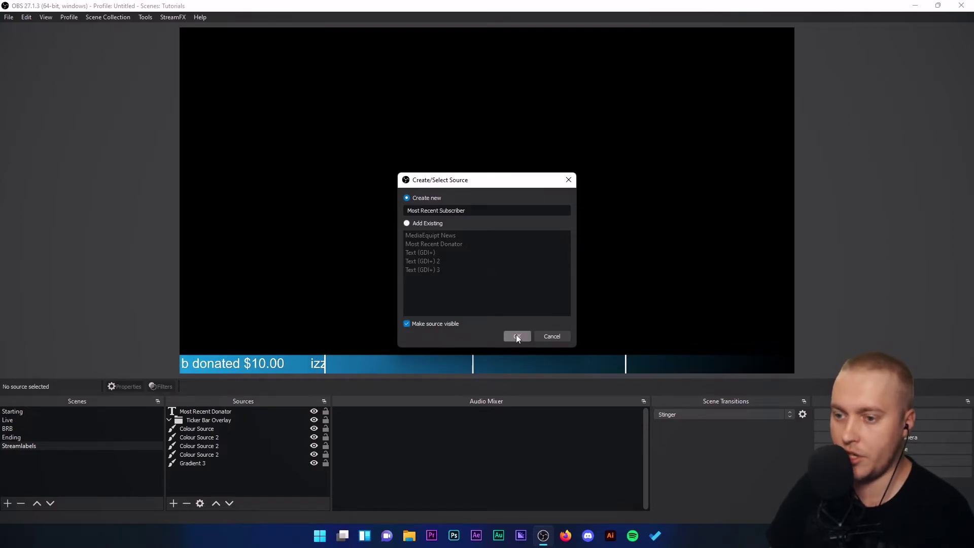
{"action": "left_click", "coordinate": [517, 336]}
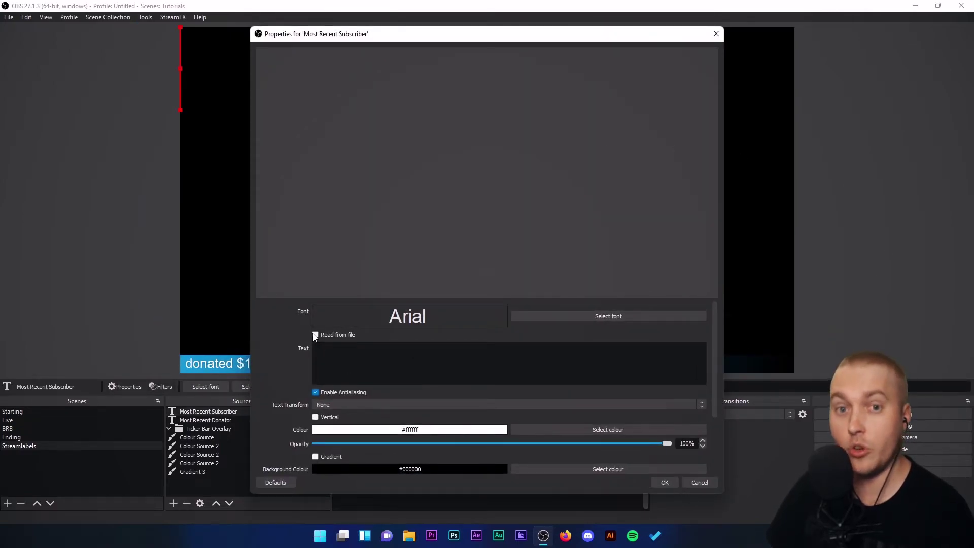
Step: Make the source read most_recent_subscriber.txt, then shrink it and centre it in the scene
{"action": "left_click", "coordinate": [315, 336]}
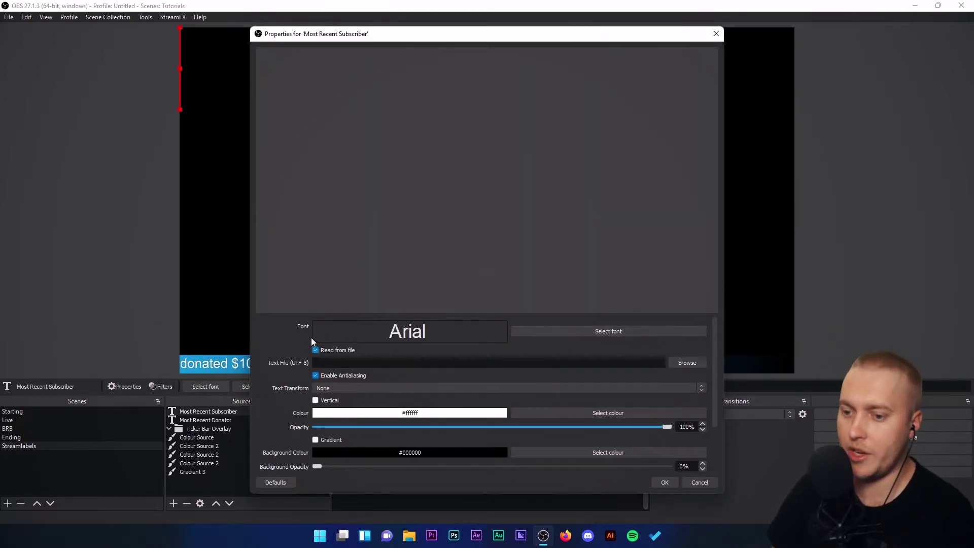
{"action": "left_click", "coordinate": [676, 363]}
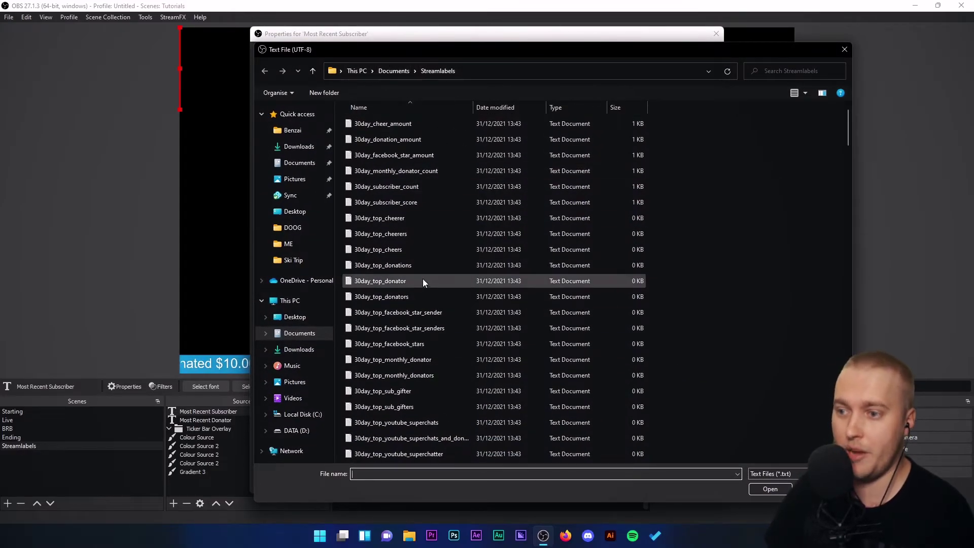
{"action": "left_click_drag", "start_coordinate": [847, 127], "coordinate": [836, 269]}
{"action": "left_click", "coordinate": [403, 222]}
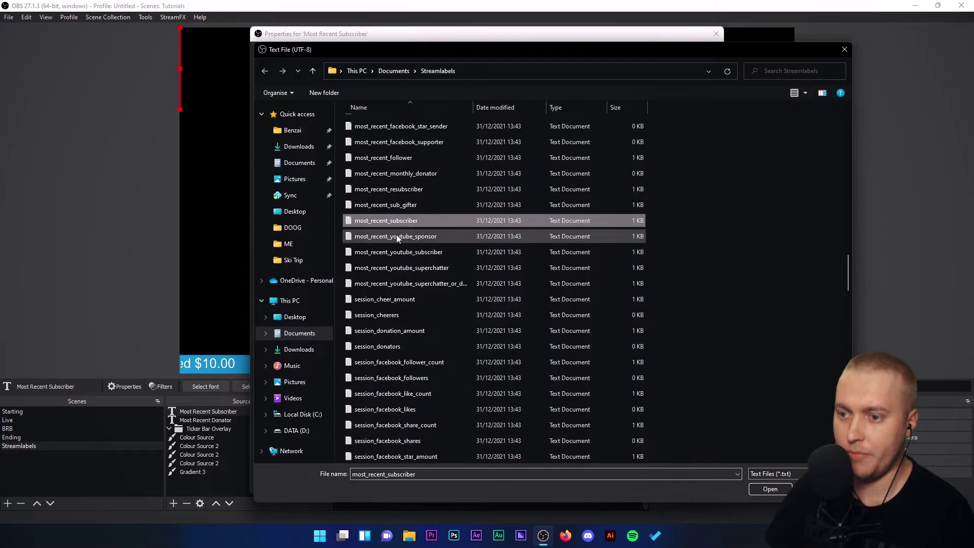
{"action": "left_click", "coordinate": [757, 487]}
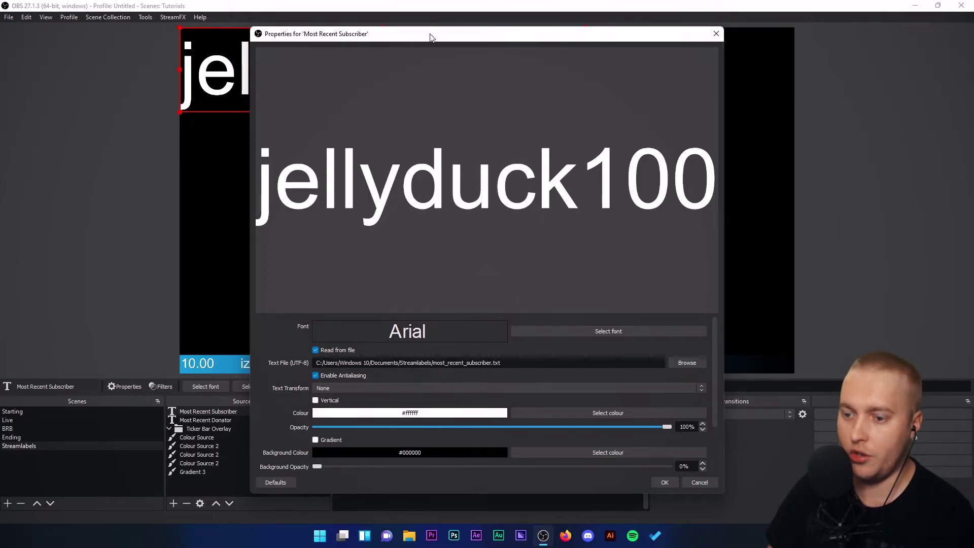
{"action": "mouse_move", "coordinate": [430, 37]}
{"action": "left_mouse_down"}
{"action": "mouse_move", "coordinate": [398, 203]}
{"action": "mouse_move", "coordinate": [402, 102]}
{"action": "mouse_move", "coordinate": [422, 43]}
{"action": "left_mouse_up"}
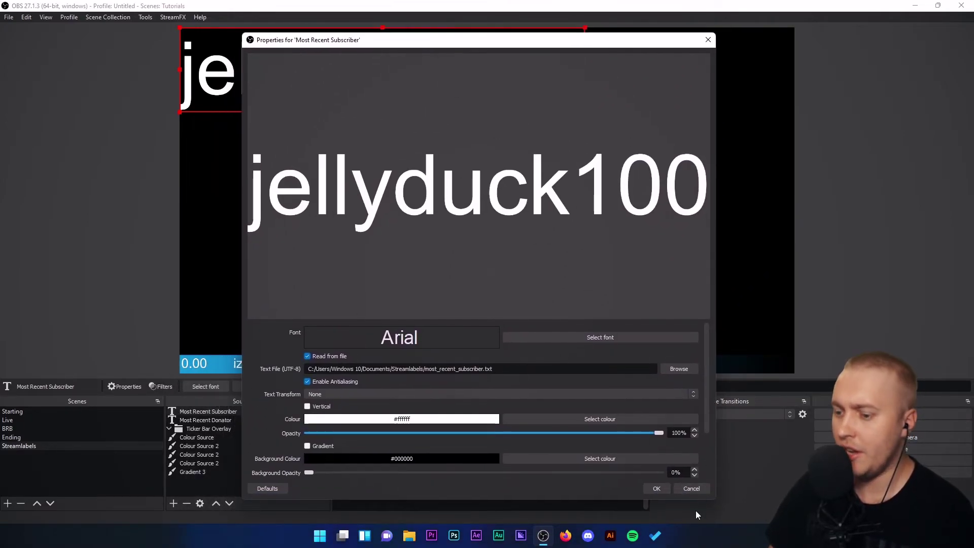
{"action": "left_click", "coordinate": [660, 488]}
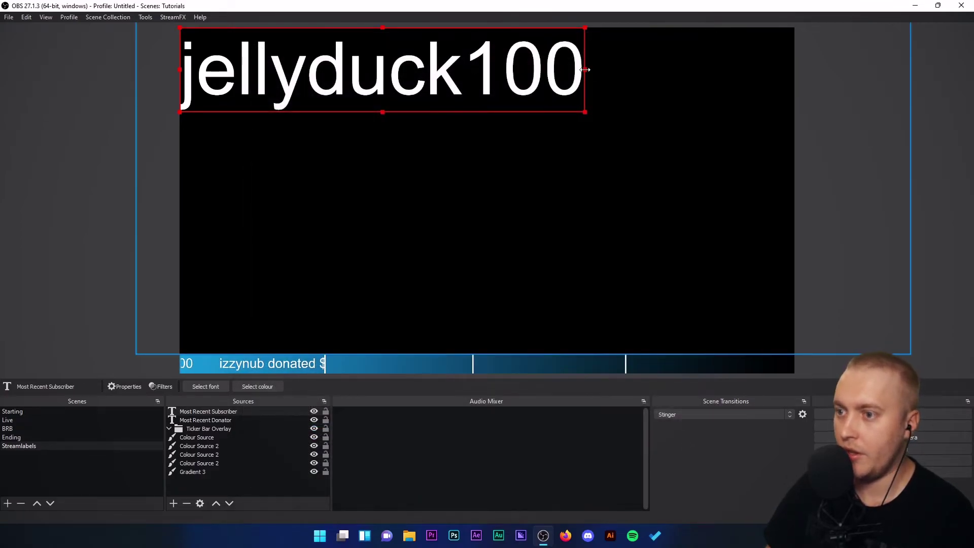
{"action": "left_click_drag", "start_coordinate": [587, 114], "coordinate": [365, 62]}
{"action": "left_click_drag", "start_coordinate": [316, 43], "coordinate": [556, 179]}
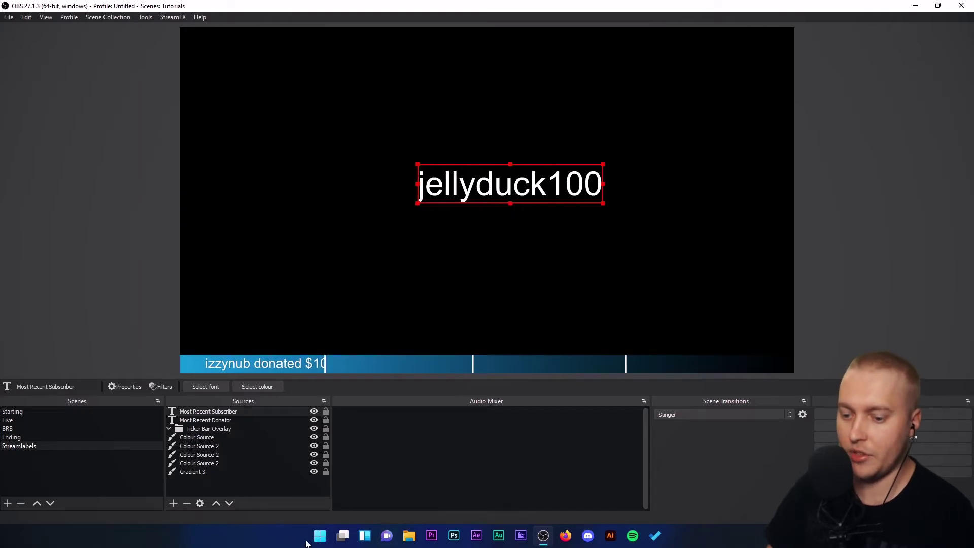
Step: Relaunch Streamlabels through the system search
{"action": "key", "text": "super"}
{"action": "type", "text": "strea"}
{"action": "left_click", "coordinate": [380, 257]}
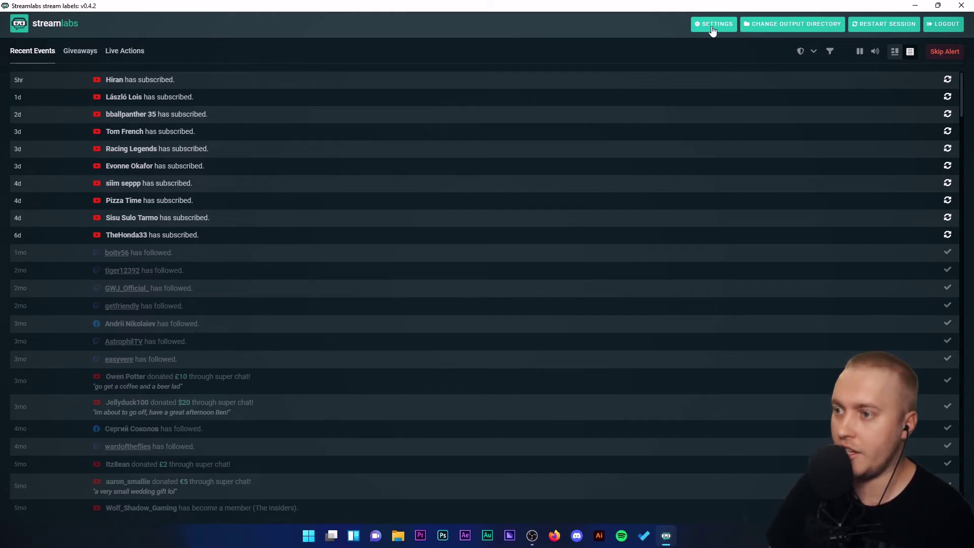
Step: Open the Stream Labels settings and switch to the Most Recent Subscriber label
{"action": "left_click", "coordinate": [530, 536]}
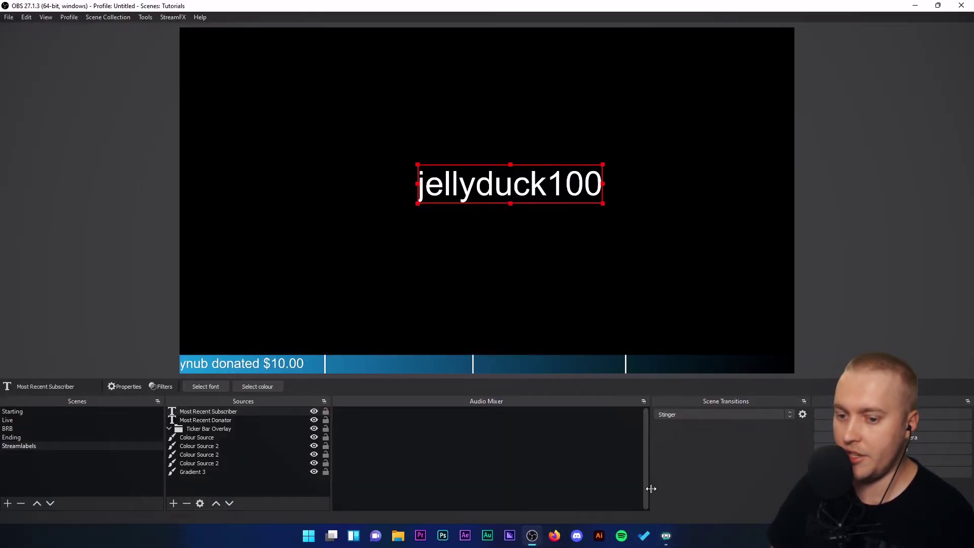
{"action": "left_click", "coordinate": [670, 540]}
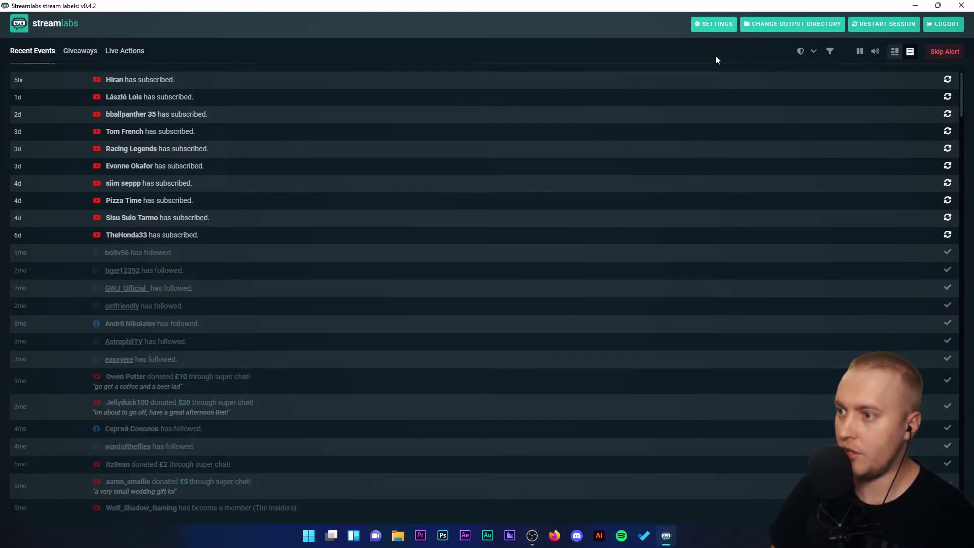
{"action": "left_click", "coordinate": [712, 27]}
{"action": "left_click", "coordinate": [104, 26]}
{"action": "scroll", "coordinate": [129, 213], "scroll_direction": "down", "scroll_amount": 15}
{"action": "scroll", "coordinate": [129, 220], "scroll_direction": "up", "scroll_amount": 3}
{"action": "scroll", "coordinate": [129, 220], "scroll_direction": "up", "scroll_amount": 12}
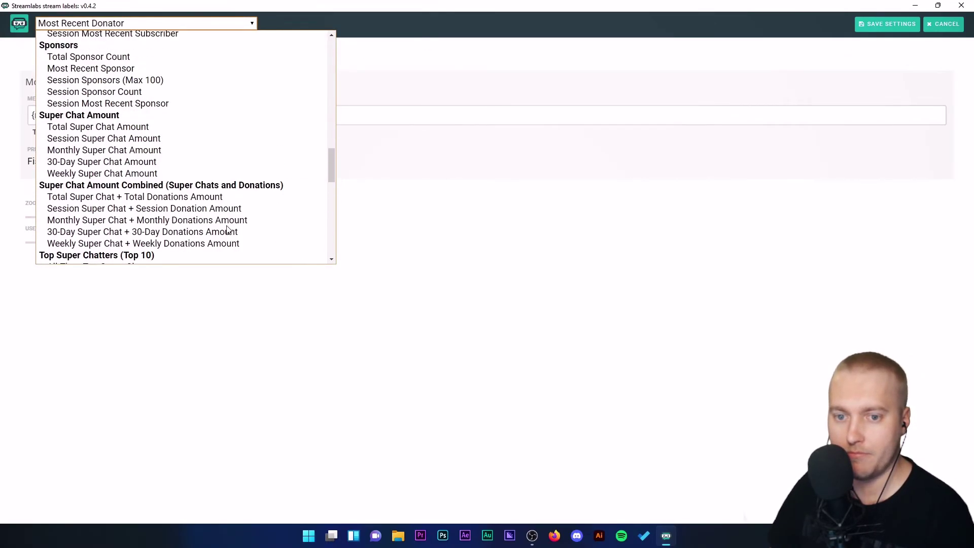
{"action": "scroll", "coordinate": [191, 220], "scroll_direction": "up", "scroll_amount": 2}
{"action": "scroll", "coordinate": [111, 200], "scroll_direction": "down", "scroll_amount": 1}
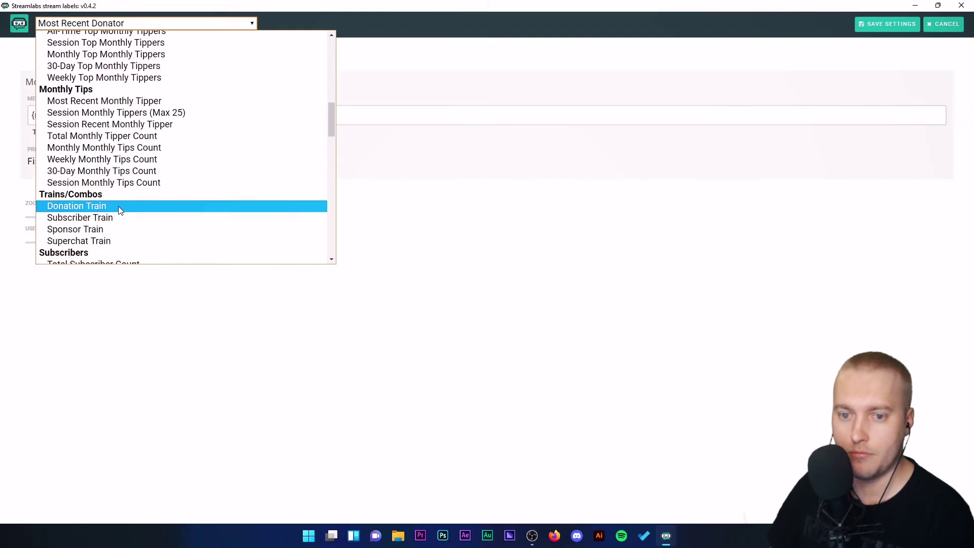
{"action": "scroll", "coordinate": [139, 226], "scroll_direction": "down", "scroll_amount": 3}
{"action": "left_click", "coordinate": [127, 175]}
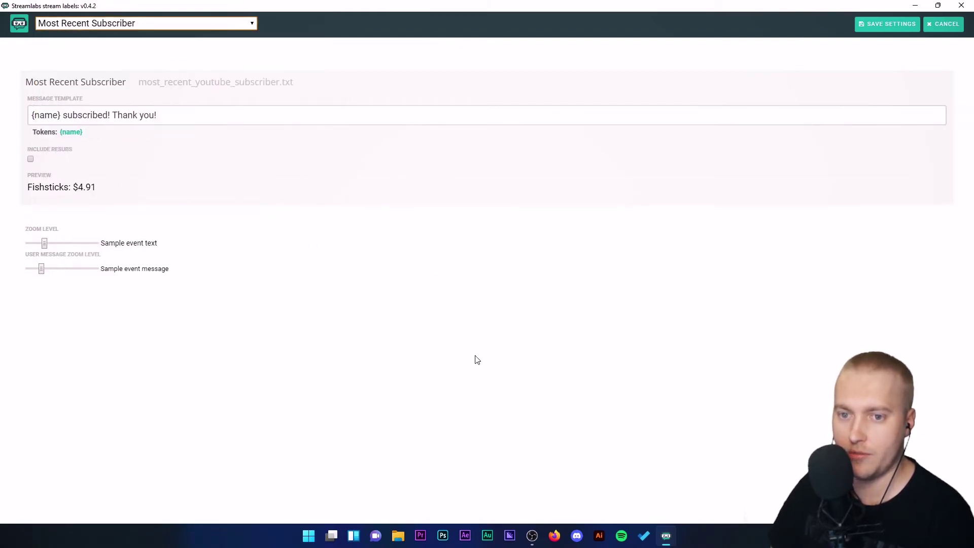
Step: Turn on Include Resubs for the '{name} subscribed! Thank you!' template, save, and close the editor
{"action": "left_click", "coordinate": [75, 116]}
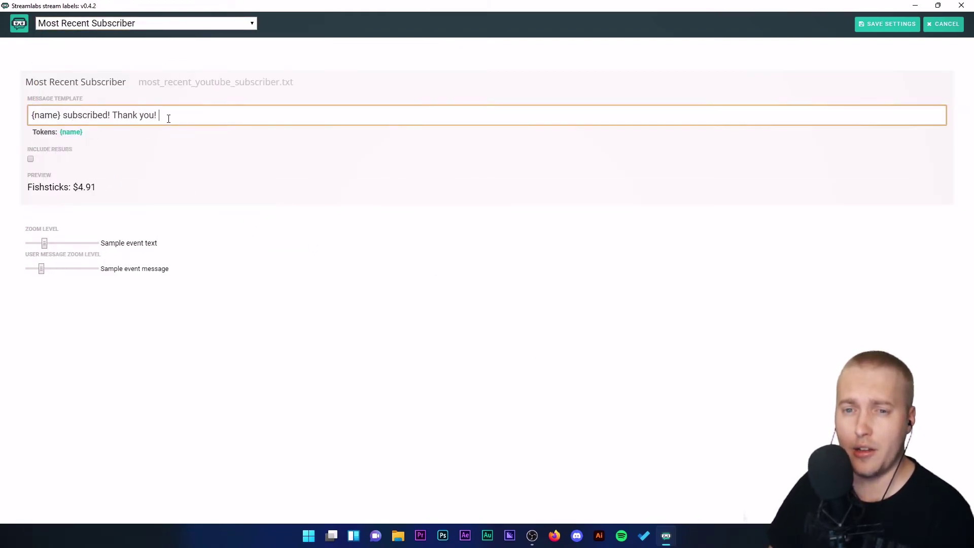
{"action": "left_click_drag", "start_coordinate": [168, 119], "coordinate": [20, 117]}
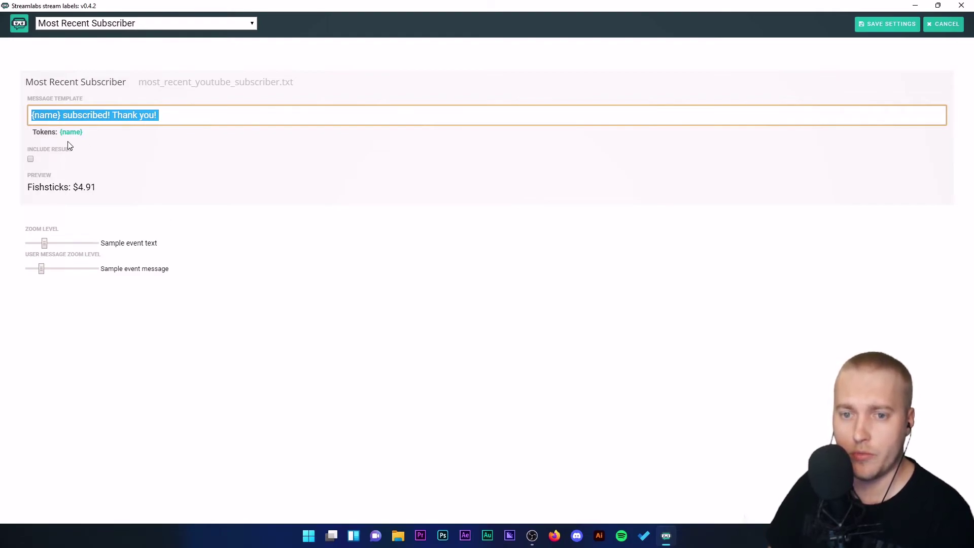
{"action": "left_click", "coordinate": [30, 160]}
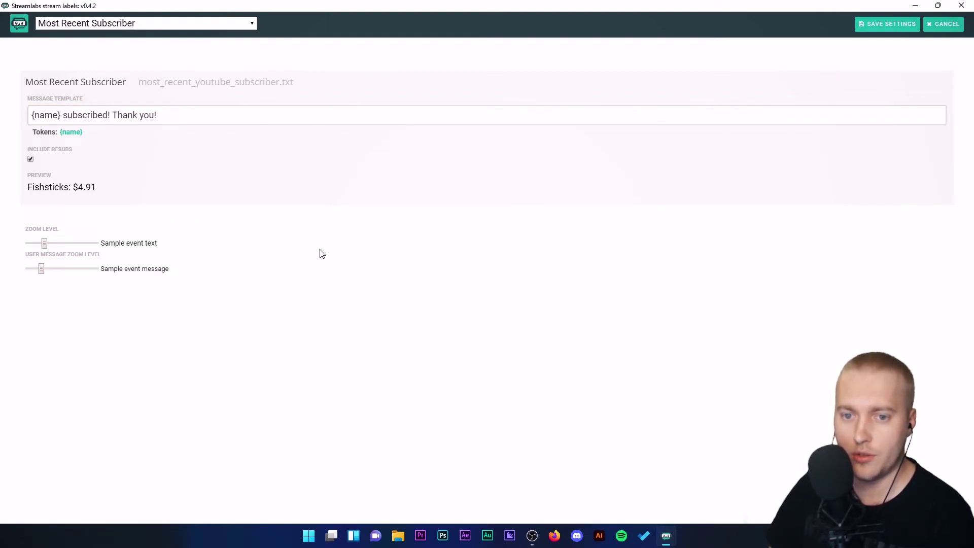
{"action": "triple_click", "coordinate": [72, 188]}
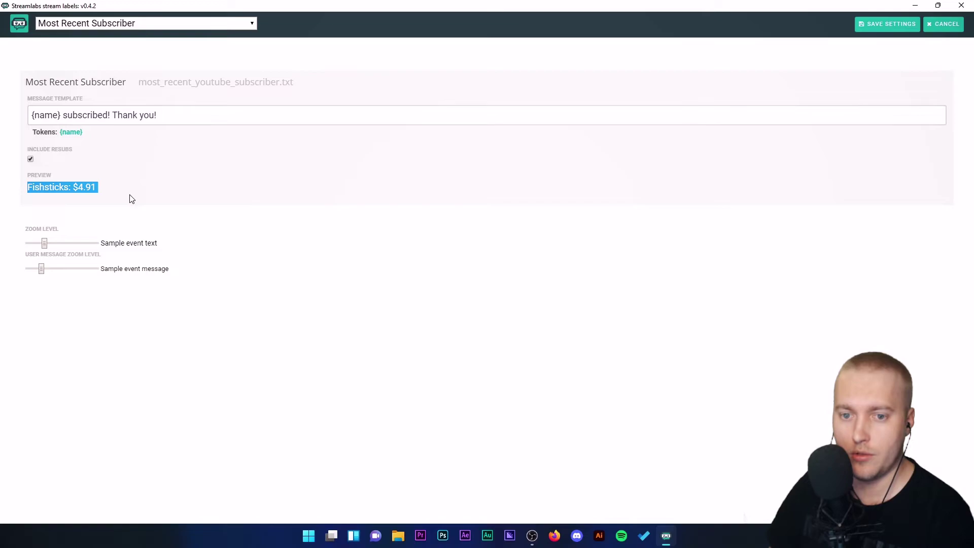
{"action": "left_click", "coordinate": [175, 121]}
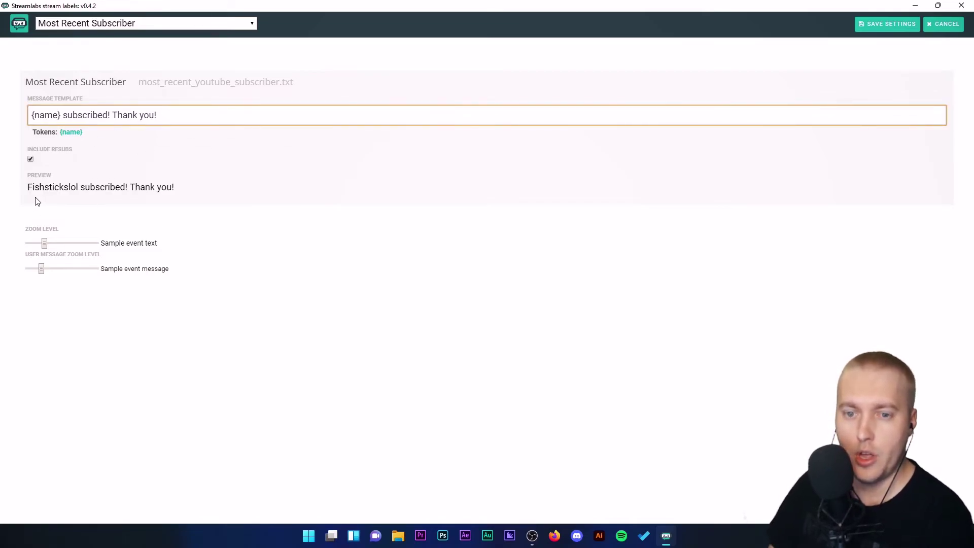
{"action": "left_click", "coordinate": [892, 29]}
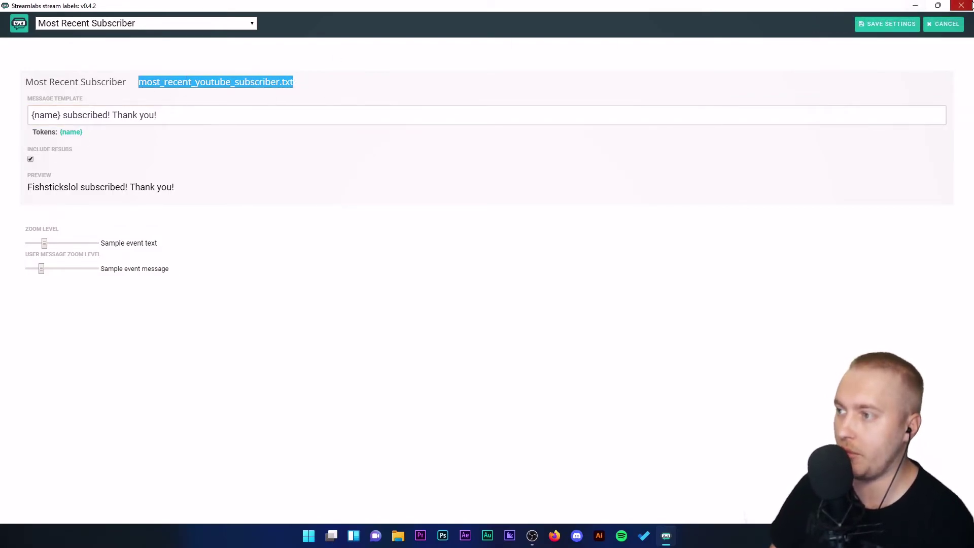
{"action": "left_click", "coordinate": [894, 29]}
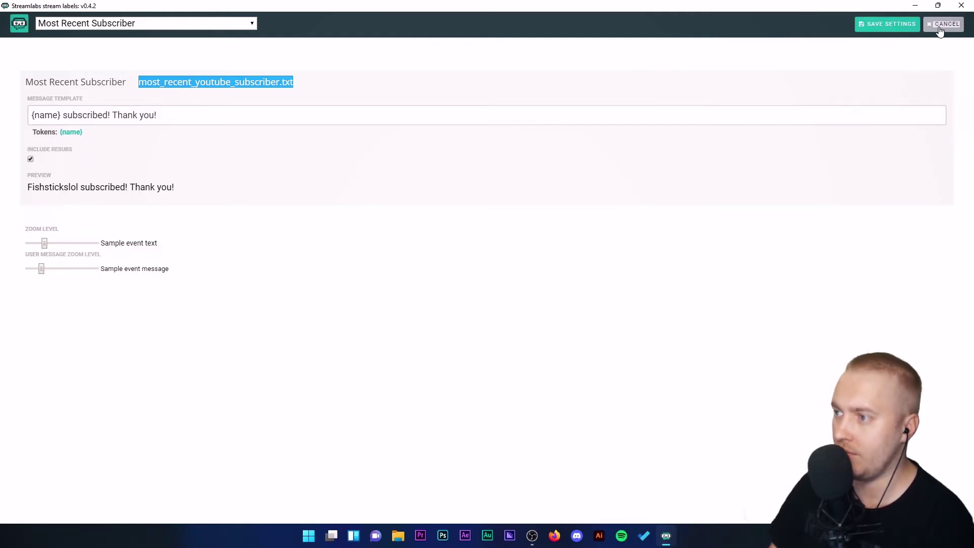
{"action": "left_click", "coordinate": [942, 27]}
{"action": "mouse_move", "coordinate": [530, 540]}
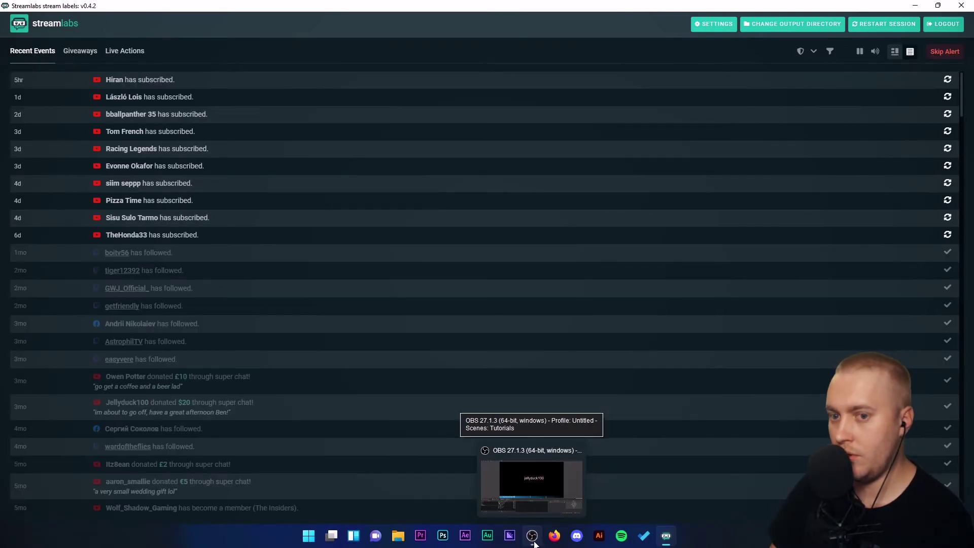
Step: Point the Most Recent Subscriber source at most_recent_youtube_subscriber.txt in the Streamlabels folder
{"action": "left_click", "coordinate": [531, 538]}
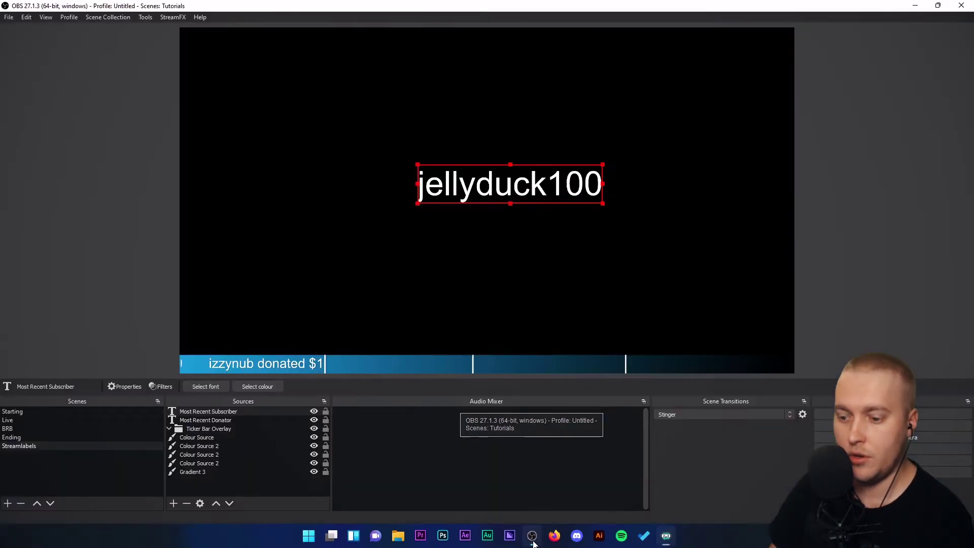
{"action": "double_click", "coordinate": [212, 412]}
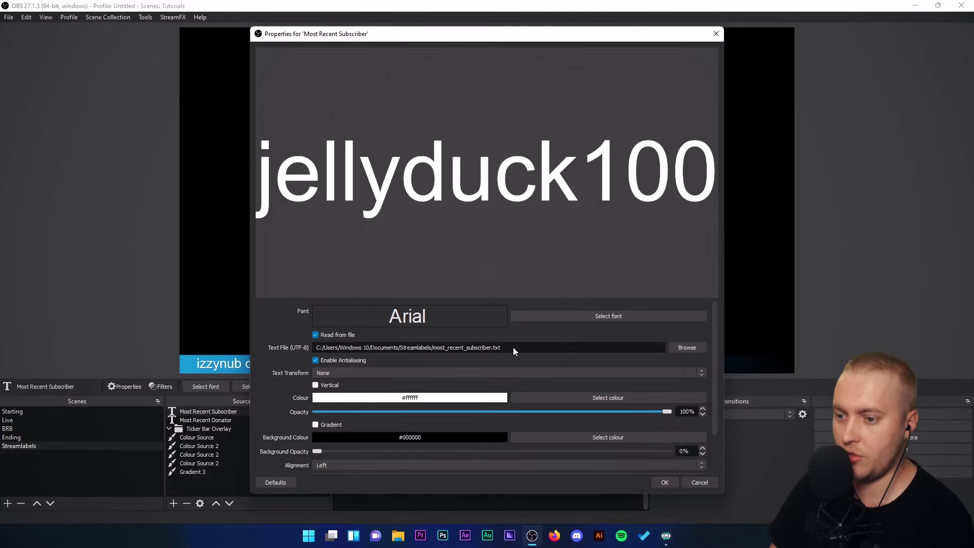
{"action": "left_click", "coordinate": [687, 347]}
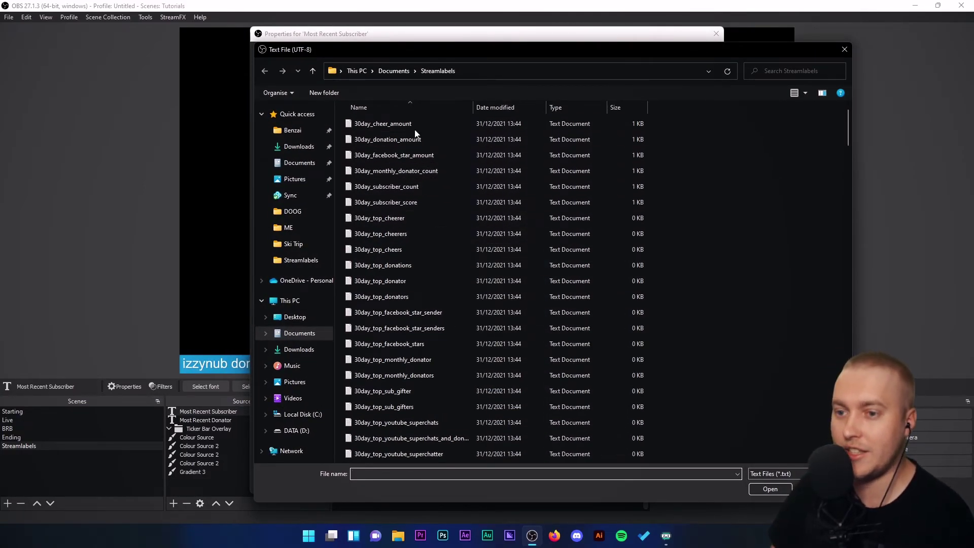
{"action": "scroll", "coordinate": [452, 379], "scroll_direction": "down", "scroll_amount": 20}
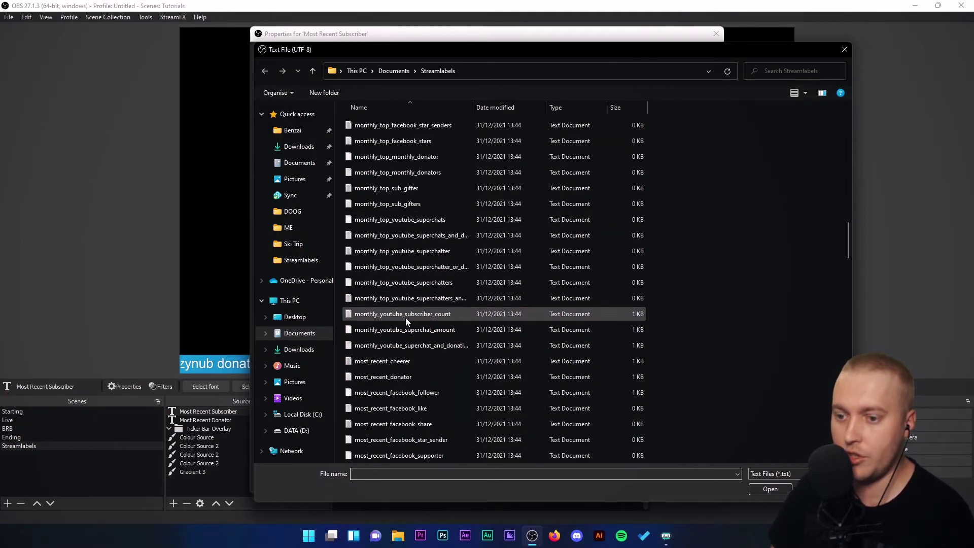
{"action": "scroll", "coordinate": [457, 339], "scroll_direction": "down", "scroll_amount": 4}
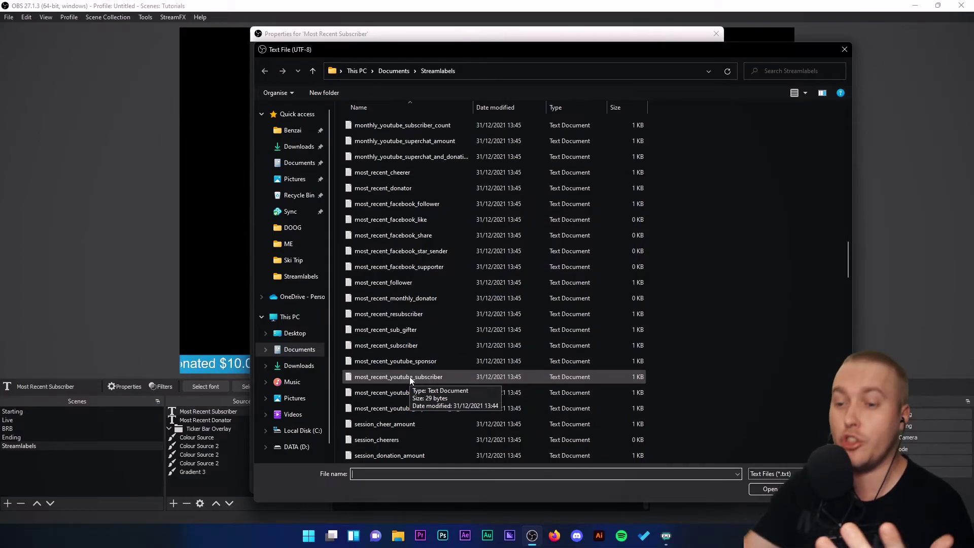
{"action": "left_click", "coordinate": [407, 378]}
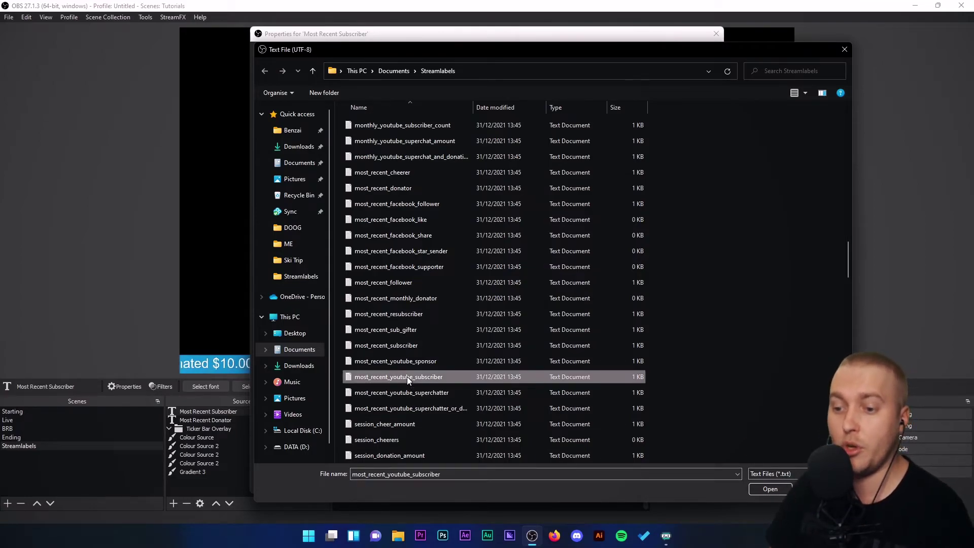
{"action": "left_click", "coordinate": [770, 489]}
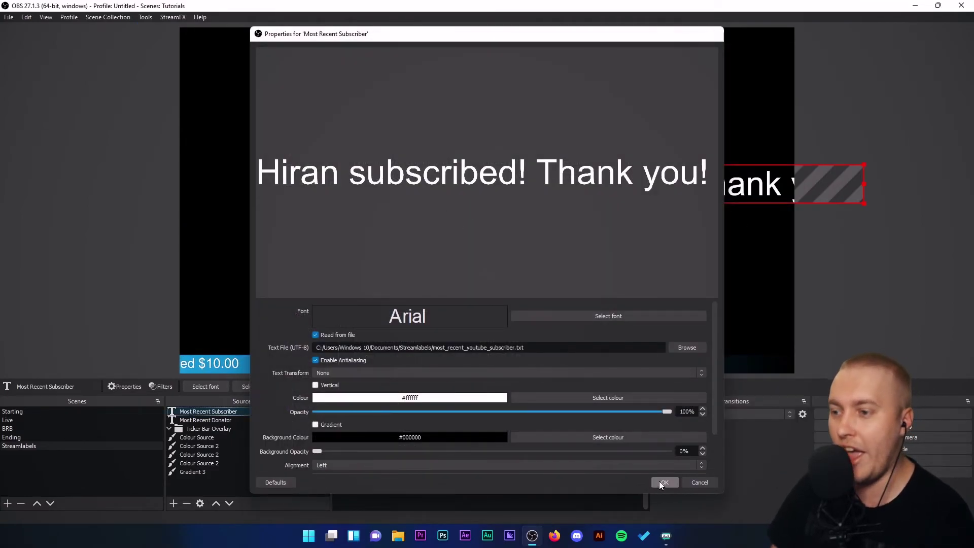
Step: Confirm the subscriber text settings, then move the text onto the blue ticker bar and shrink it to fit
{"action": "left_click", "coordinate": [659, 482]}
{"action": "left_click_drag", "start_coordinate": [659, 183], "coordinate": [479, 194]}
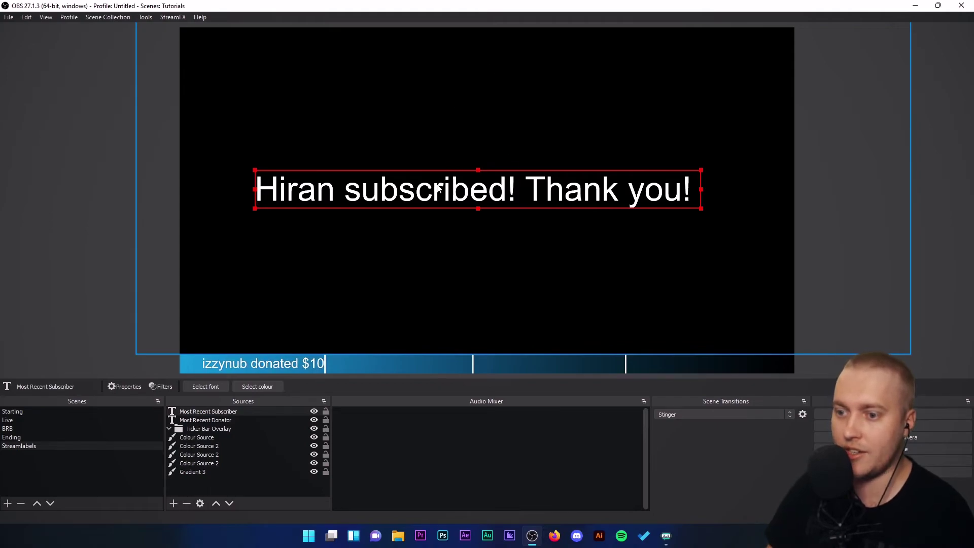
{"action": "left_click_drag", "start_coordinate": [439, 189], "coordinate": [356, 358]}
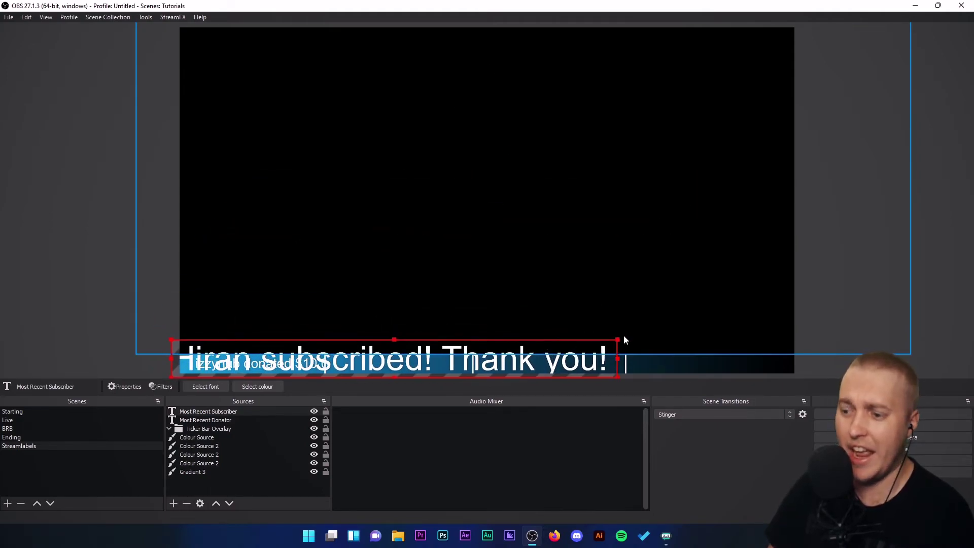
{"action": "left_click_drag", "start_coordinate": [617, 338], "coordinate": [773, 364]}
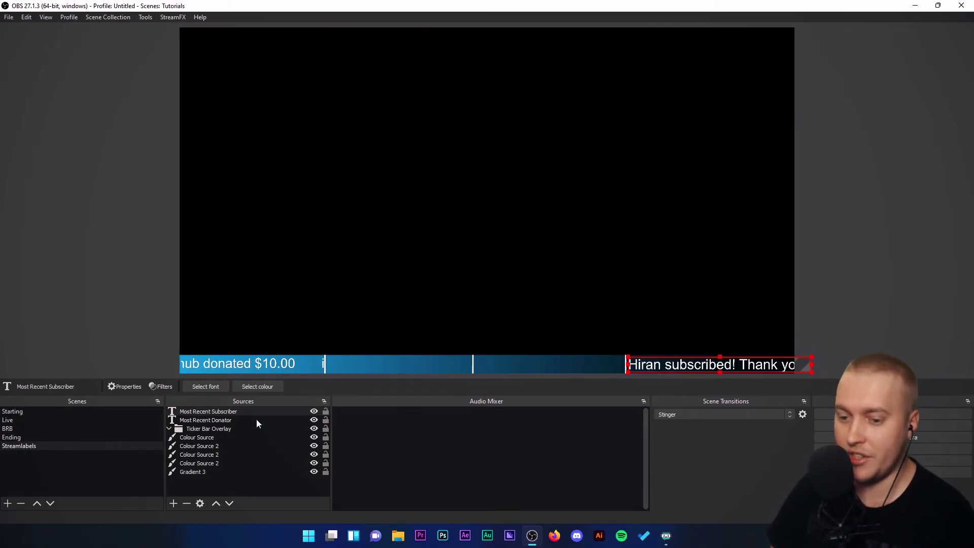
Step: Turn on custom text extents for the Most Recent Subscriber text and set its height to 300
{"action": "double_click", "coordinate": [190, 412]}
{"action": "scroll", "coordinate": [324, 453], "scroll_direction": "down", "scroll_amount": 3}
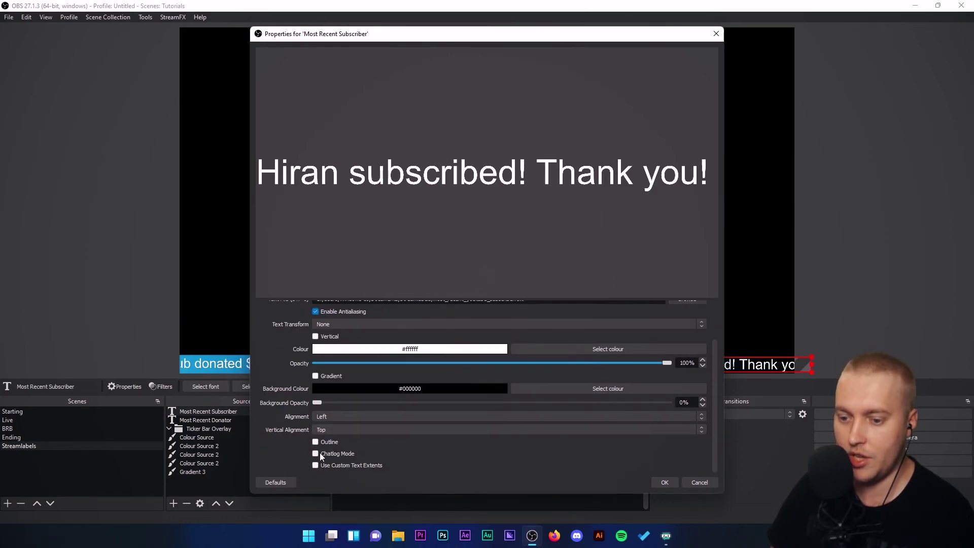
{"action": "left_click", "coordinate": [315, 465]}
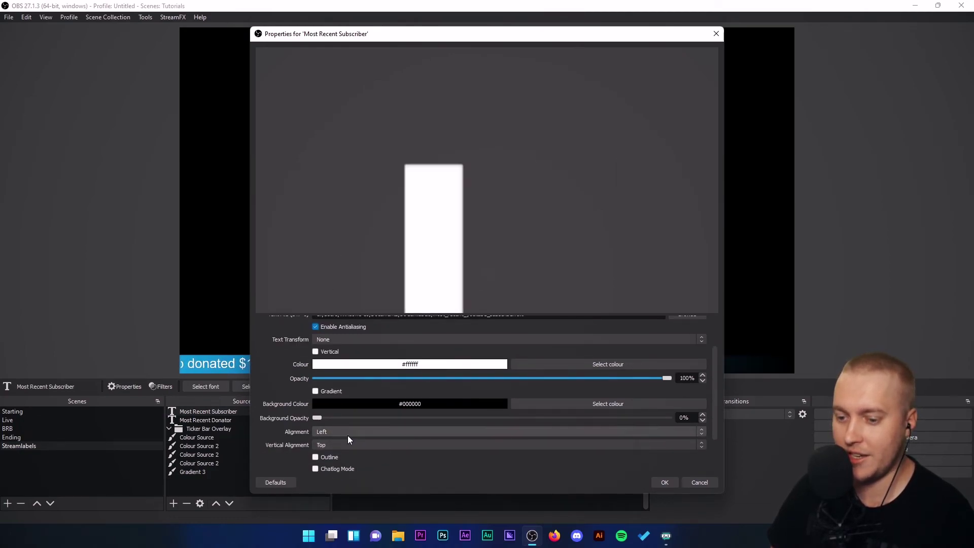
{"action": "scroll", "coordinate": [295, 438], "scroll_direction": "down", "scroll_amount": 2}
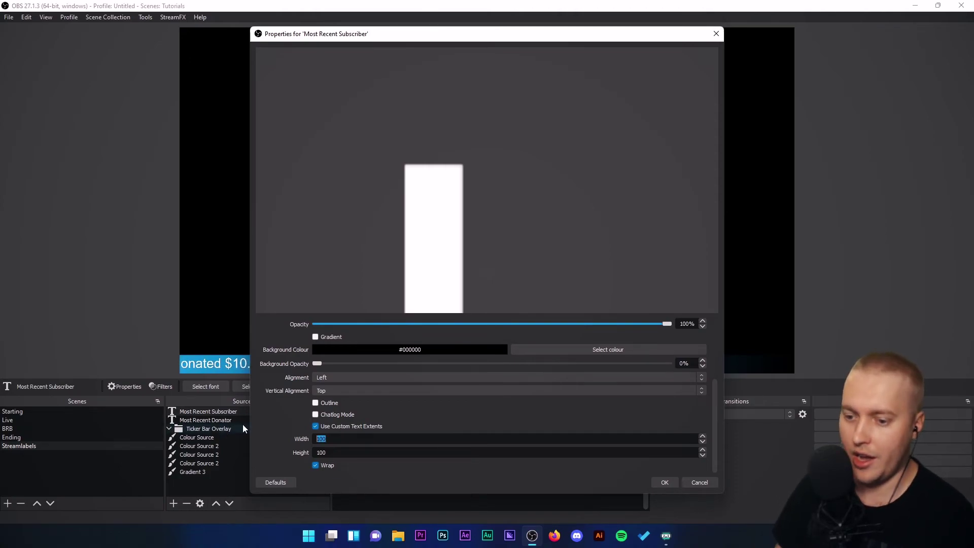
{"action": "key", "text": "Tab"}
{"action": "left_click_drag", "start_coordinate": [471, 34], "coordinate": [334, 35]}
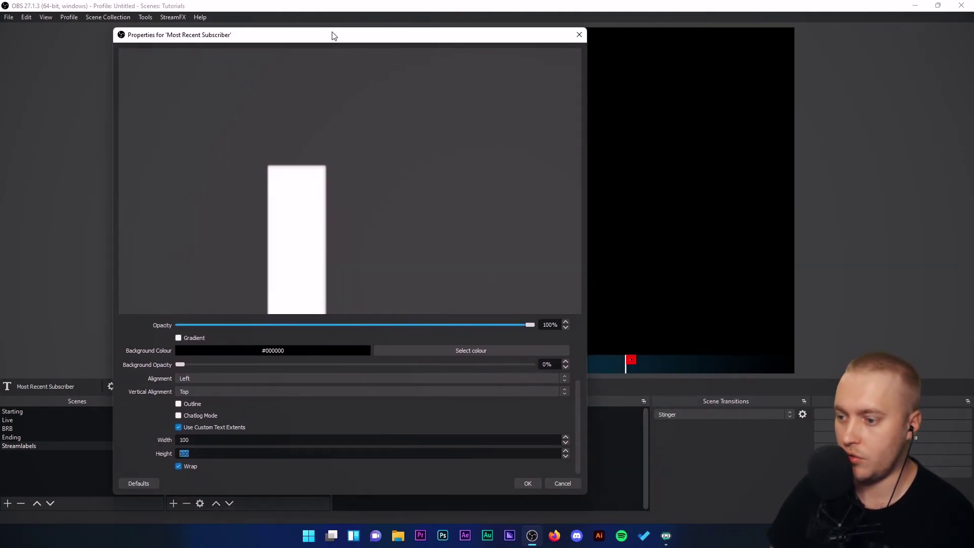
{"action": "type", "text": "300"}
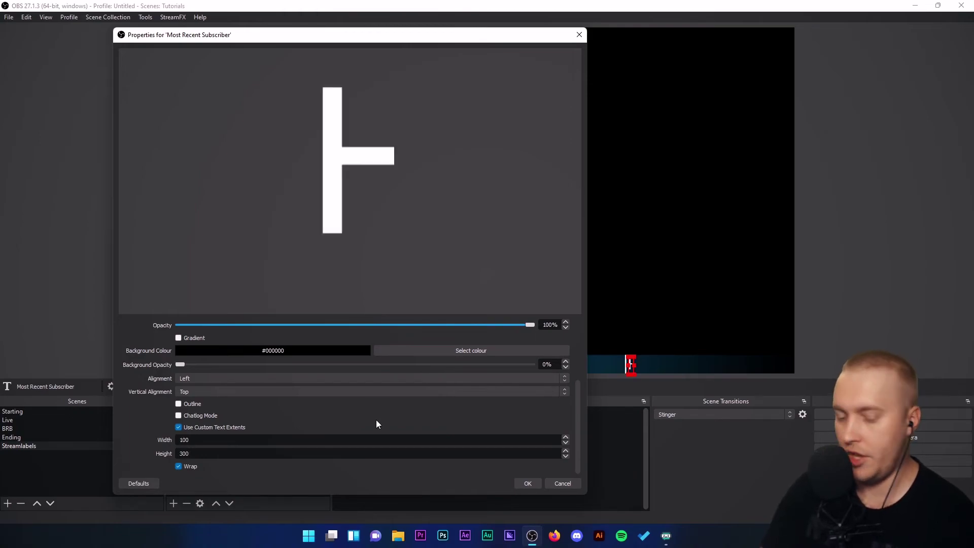
Step: Set the text extent width to 3100, confirm, and narrow the box to the ticker's right end
{"action": "double_click", "coordinate": [248, 443]}
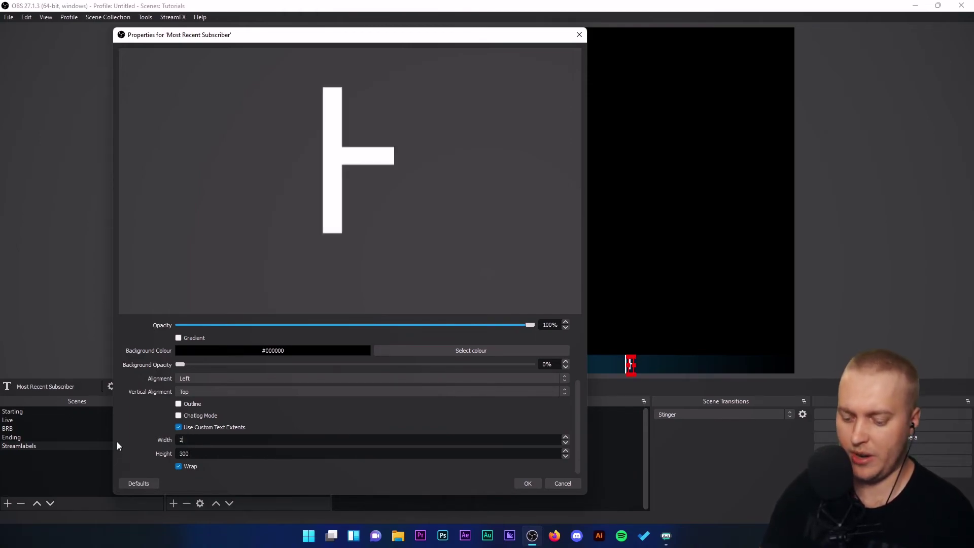
{"action": "type", "text": "2700"}
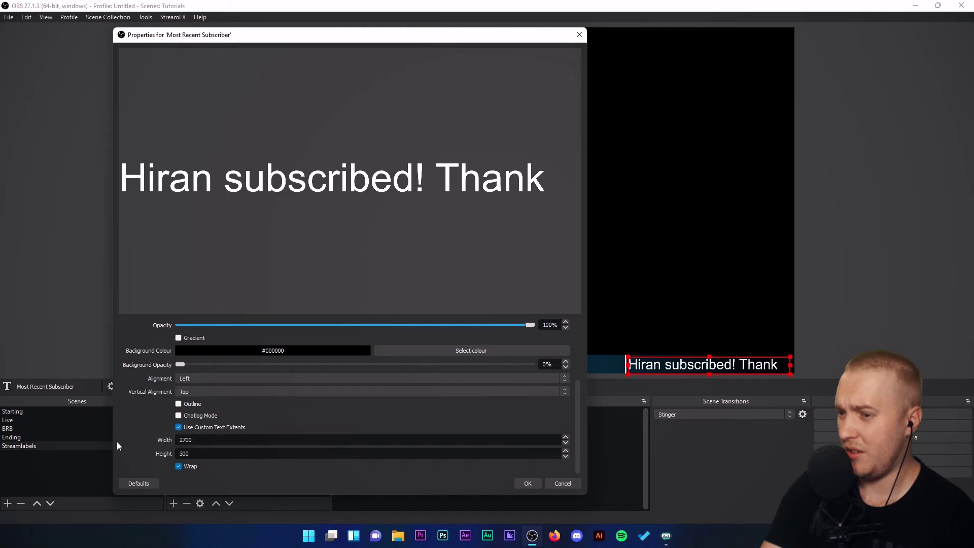
{"action": "key", "text": "BackSpace"}
{"action": "key", "text": "BackSpace"}
{"action": "key", "text": "BackSpace"}
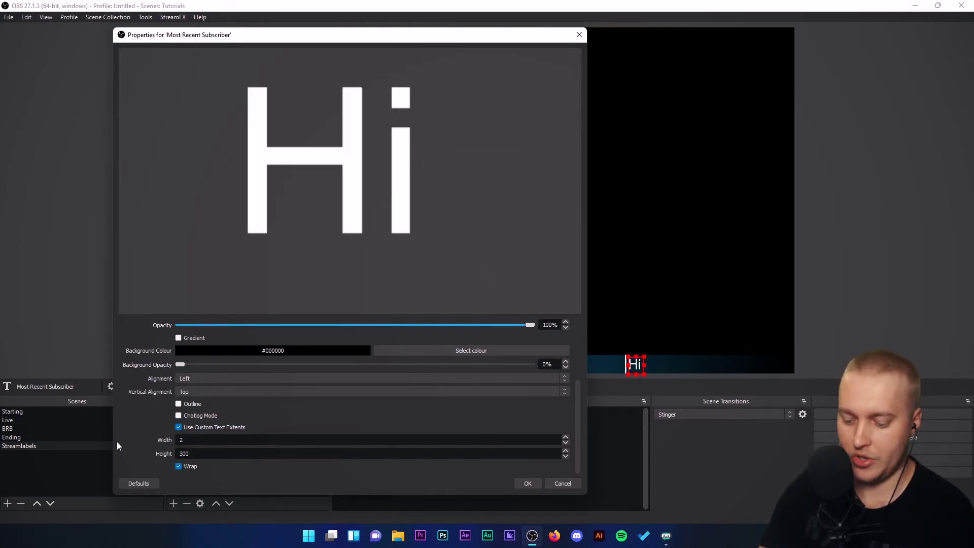
{"action": "key", "text": "BackSpace"}
{"action": "type", "text": "2"}
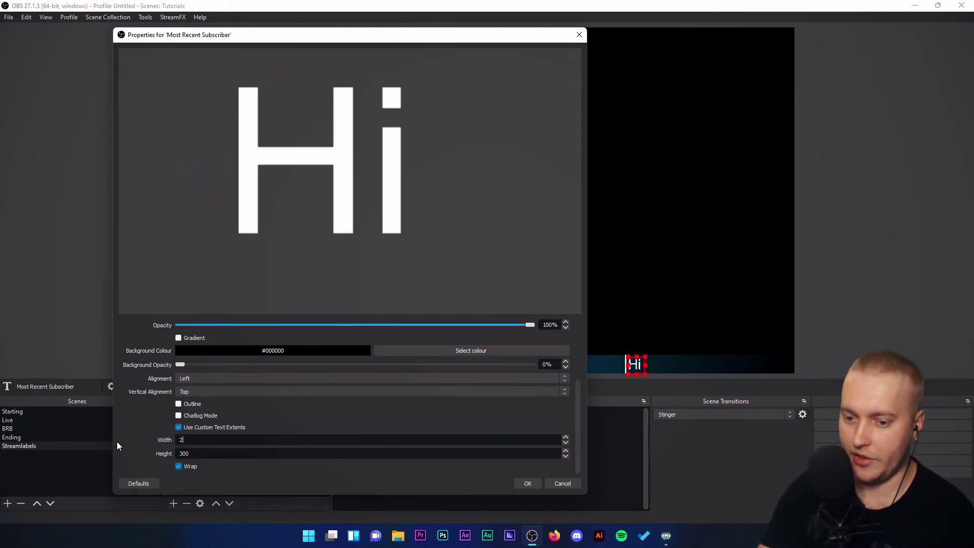
{"action": "key", "text": "BackSpace"}
{"action": "type", "text": "3100"}
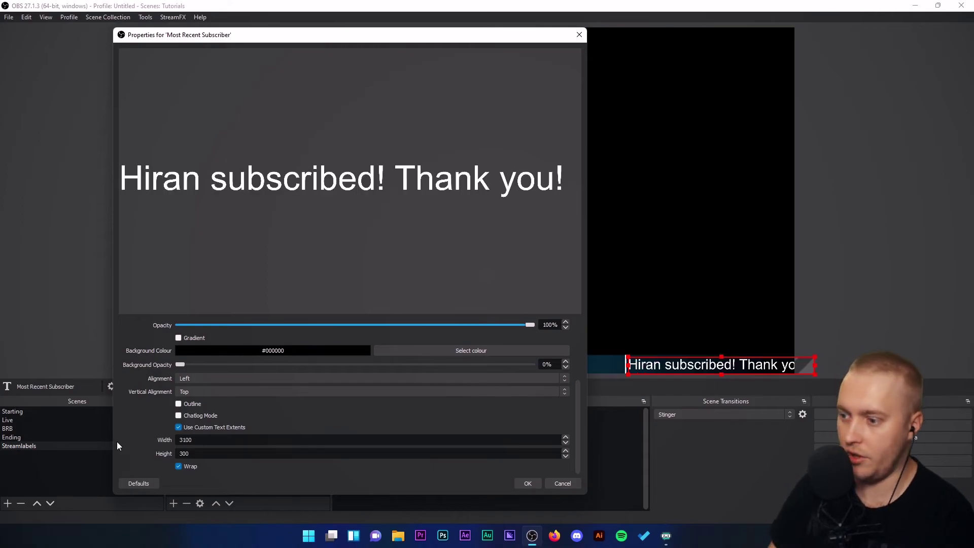
{"action": "key", "text": "BackSpace"}
{"action": "key", "text": "BackSpace"}
{"action": "key", "text": "BackSpace"}
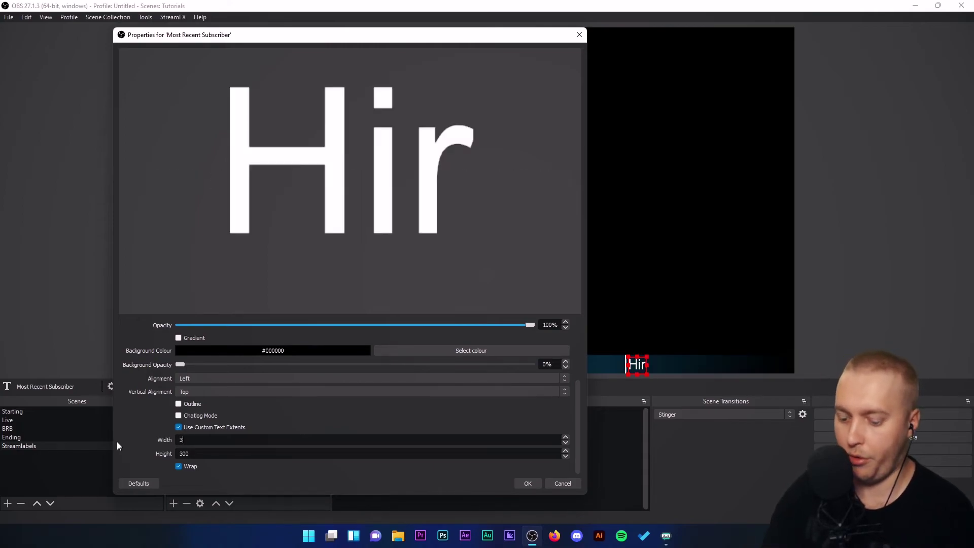
{"action": "type", "text": "300"}
{"action": "left_click", "coordinate": [528, 483]}
{"action": "left_click_drag", "start_coordinate": [829, 366], "coordinate": [792, 365]}
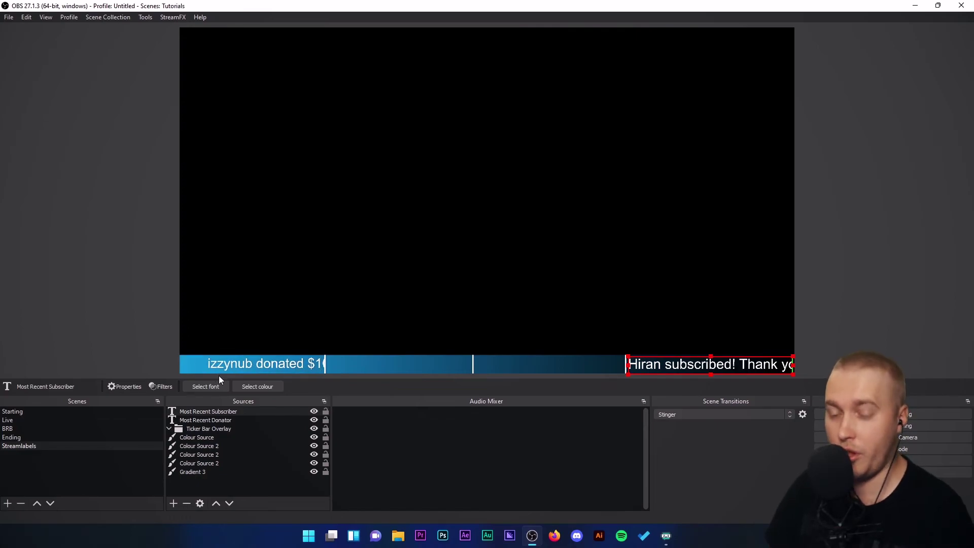
Step: Copy the Scroll filter from the Most Recent Donator text's filters
{"action": "left_click", "coordinate": [263, 363]}
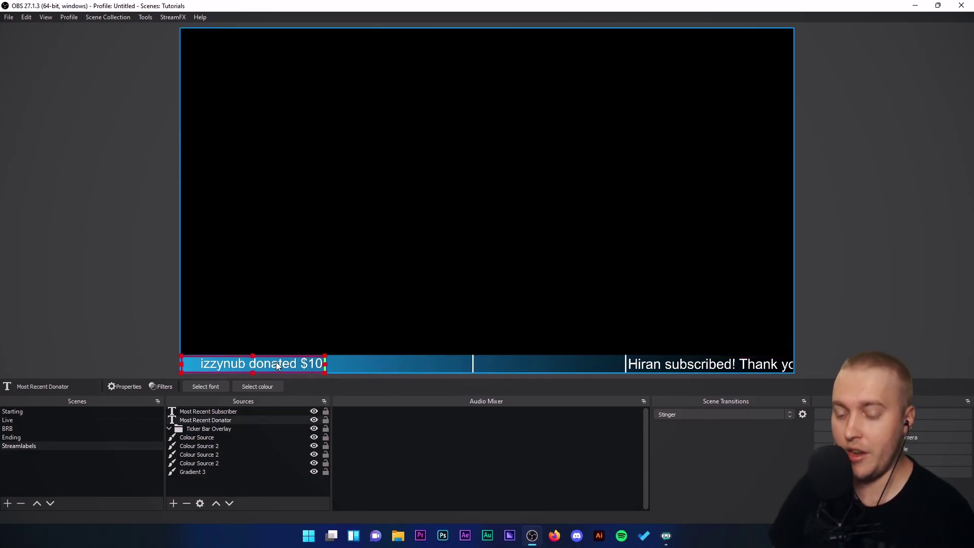
{"action": "right_click", "coordinate": [212, 421]}
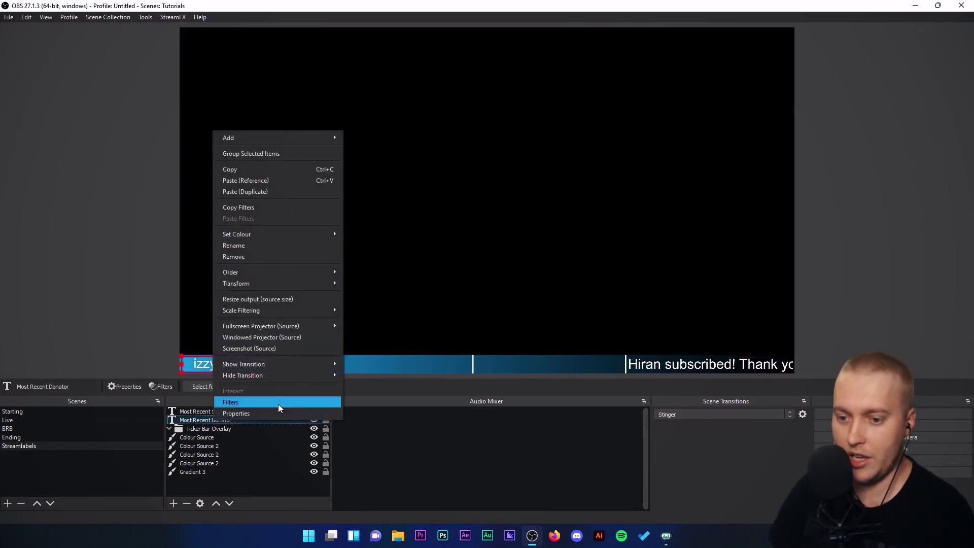
{"action": "left_click", "coordinate": [242, 404]}
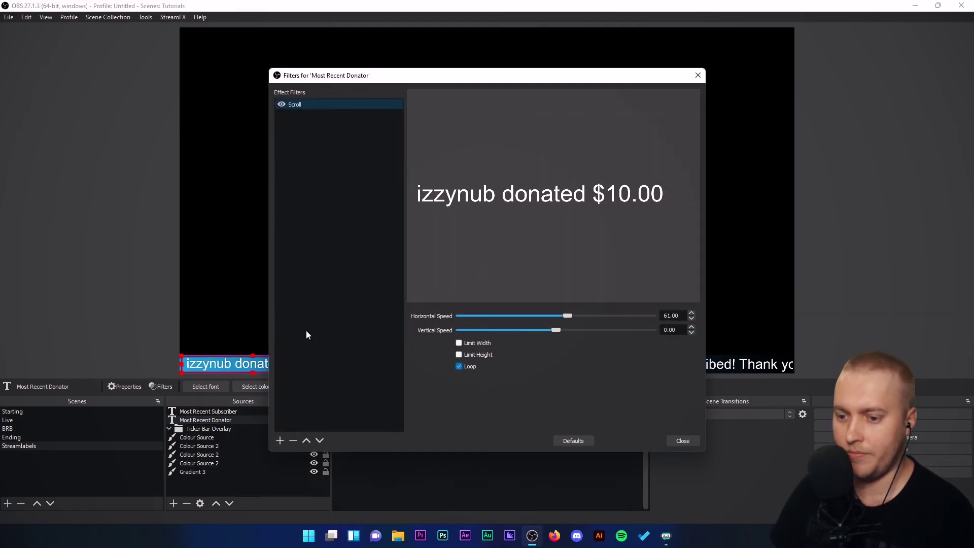
{"action": "right_click", "coordinate": [304, 105]}
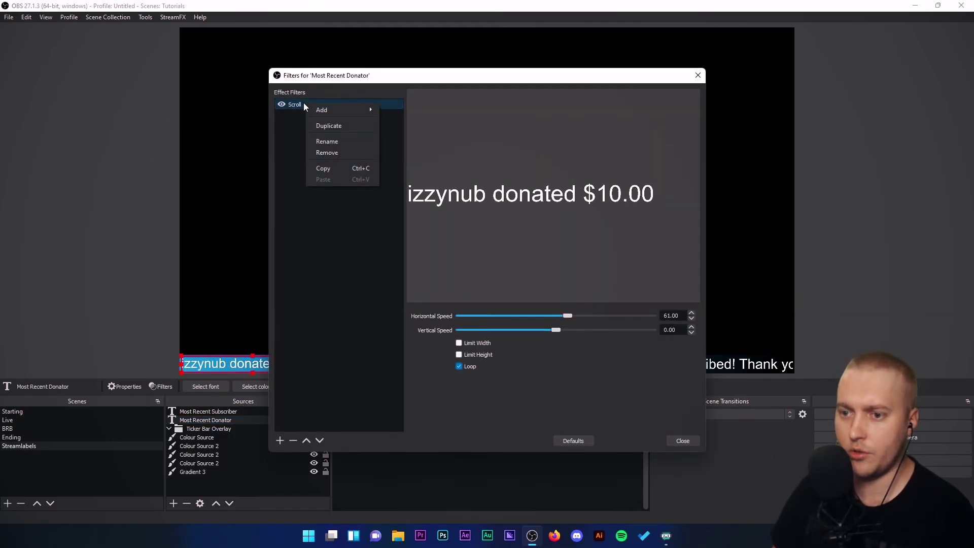
{"action": "left_click", "coordinate": [340, 169]}
{"action": "left_click", "coordinate": [685, 439]}
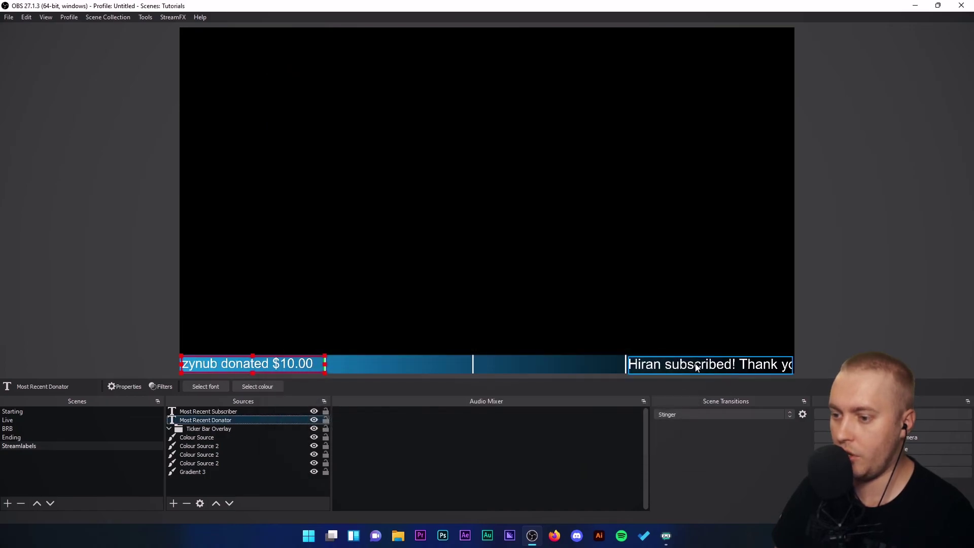
Step: Paste the copied Scroll filter onto the Most Recent Subscriber text
{"action": "left_click", "coordinate": [725, 368]}
{"action": "right_click", "coordinate": [188, 411]}
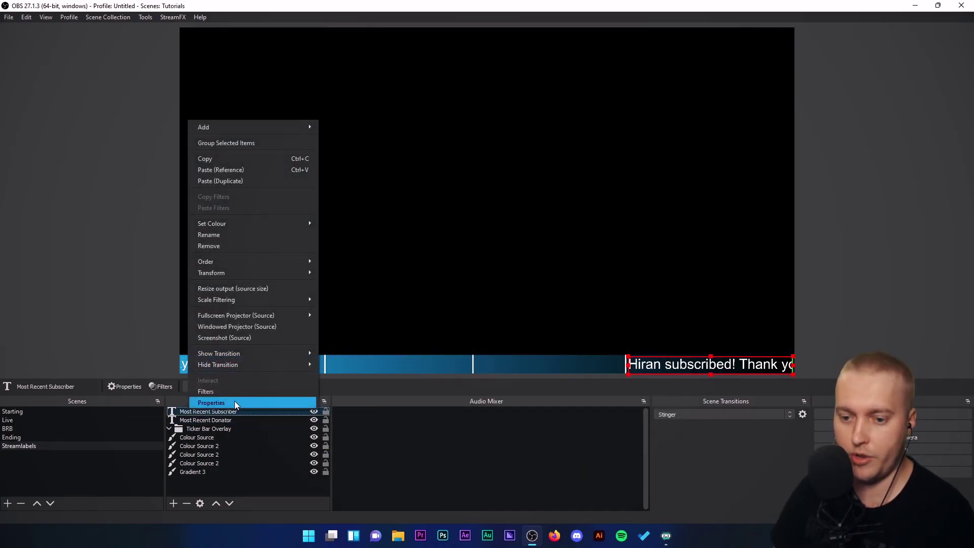
{"action": "left_click", "coordinate": [215, 384]}
{"action": "right_click", "coordinate": [307, 124]}
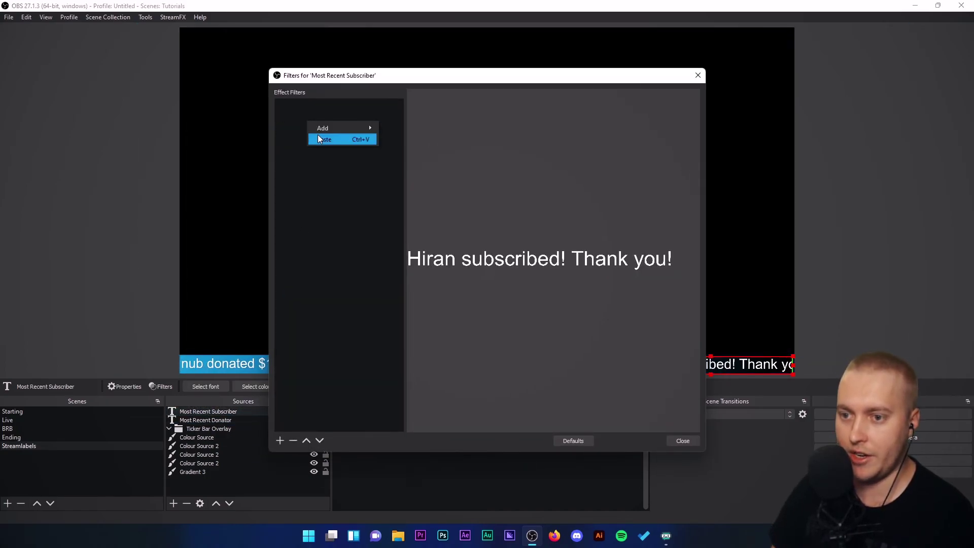
{"action": "left_click", "coordinate": [322, 139]}
{"action": "left_click", "coordinate": [682, 440]}
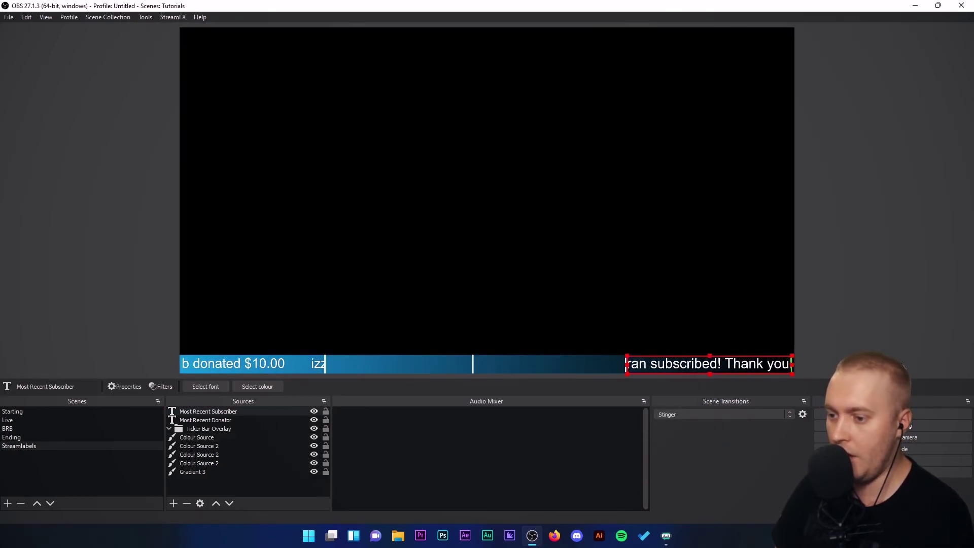
Step: Extend the subscriber text box's right edge slightly and check that it scrolls
{"action": "left_click", "coordinate": [906, 325]}
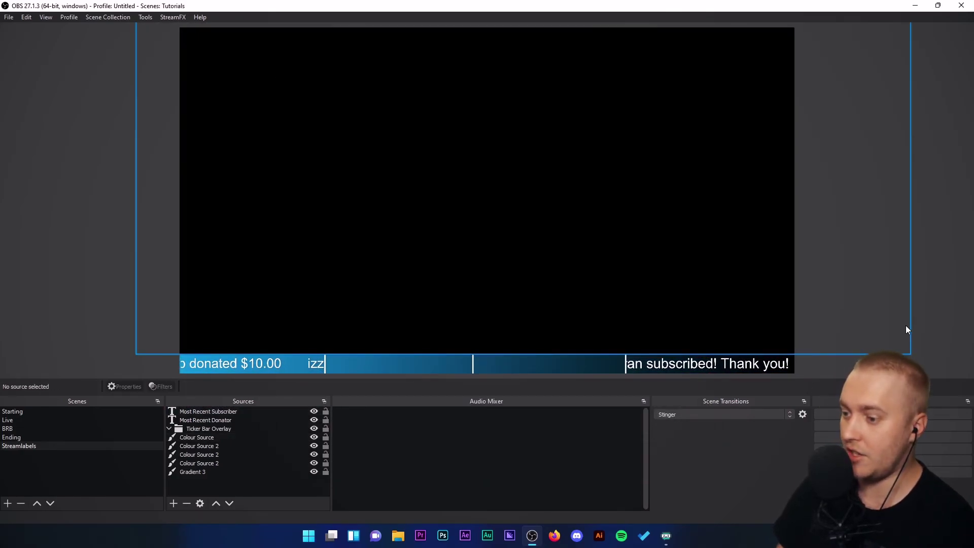
{"action": "left_click", "coordinate": [771, 364]}
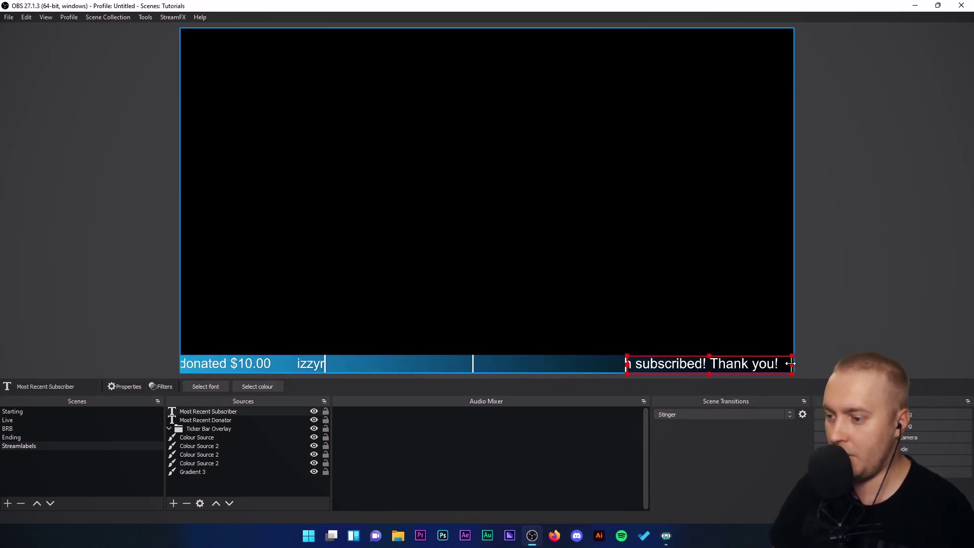
{"action": "left_click_drag", "start_coordinate": [792, 364], "coordinate": [797, 364]}
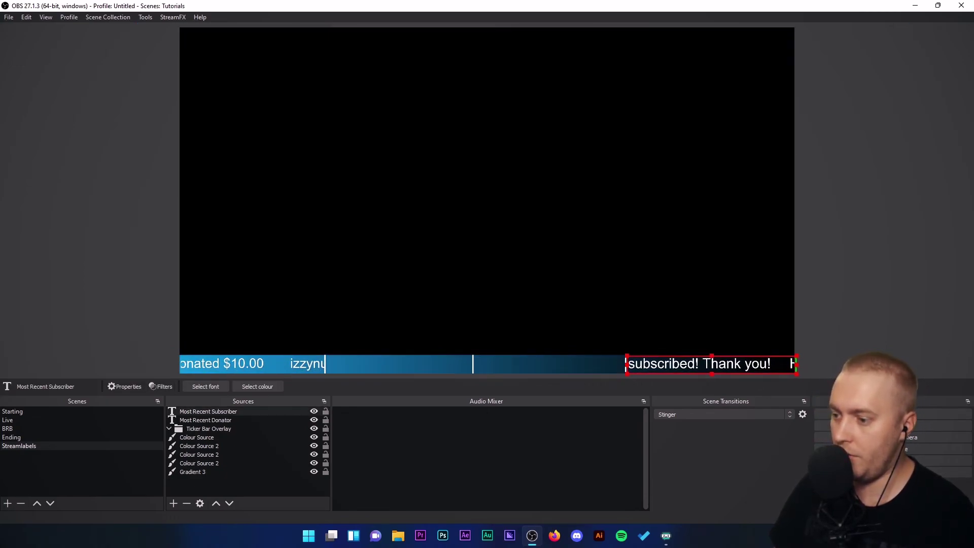
{"action": "left_click", "coordinate": [861, 331]}
{"action": "left_click", "coordinate": [669, 368]}
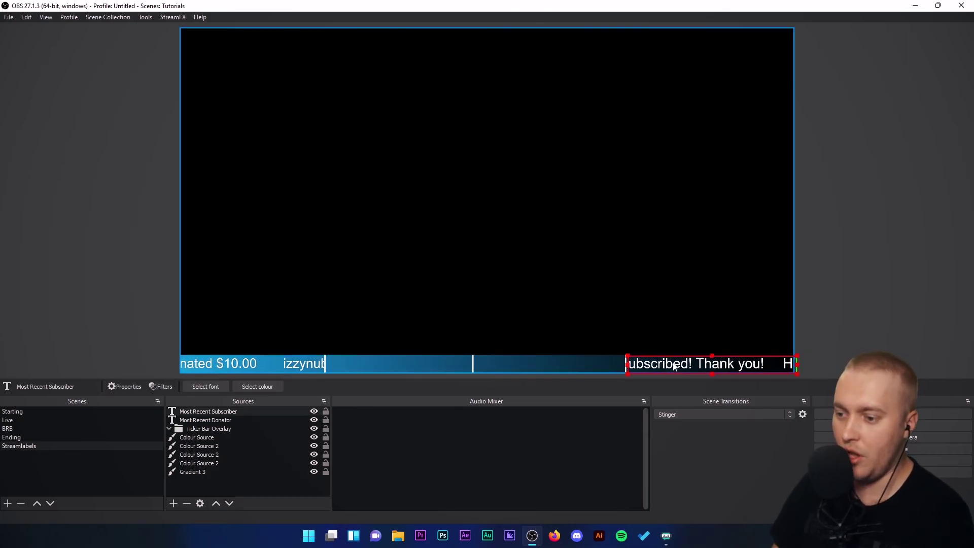
{"action": "left_click", "coordinate": [885, 344]}
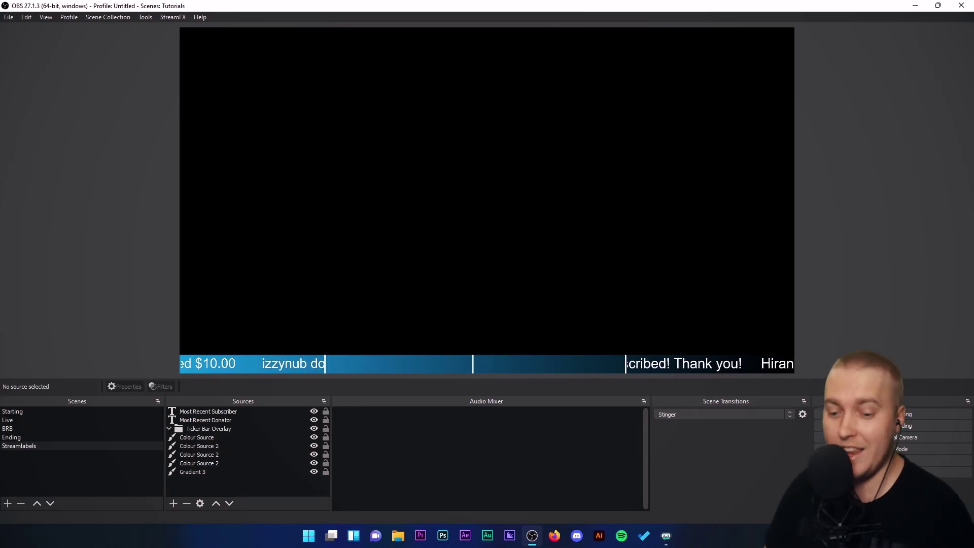
Step: Bring Streamlabels forward and browse its label types, cancelling with Most Recent Subscriber kept
{"action": "mouse_move", "coordinate": [668, 539]}
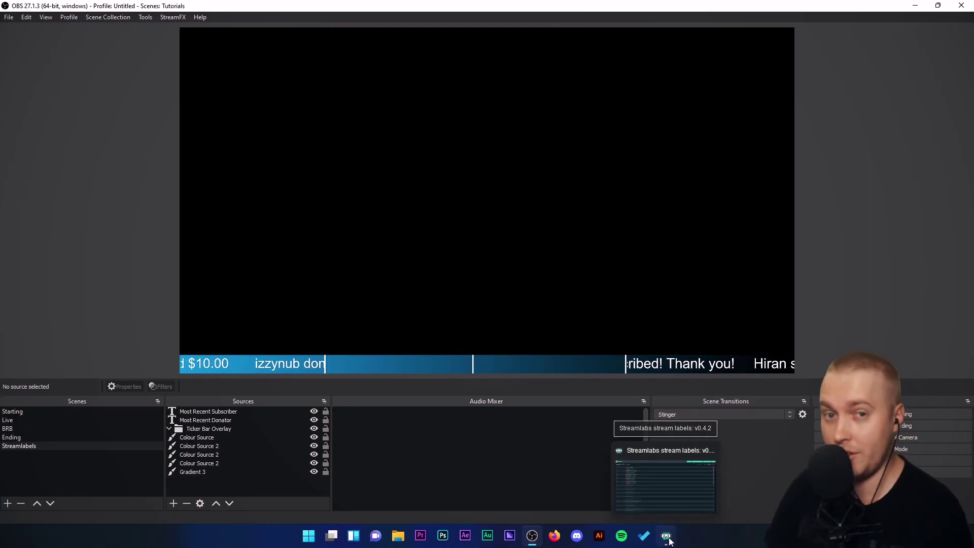
{"action": "left_click", "coordinate": [668, 538]}
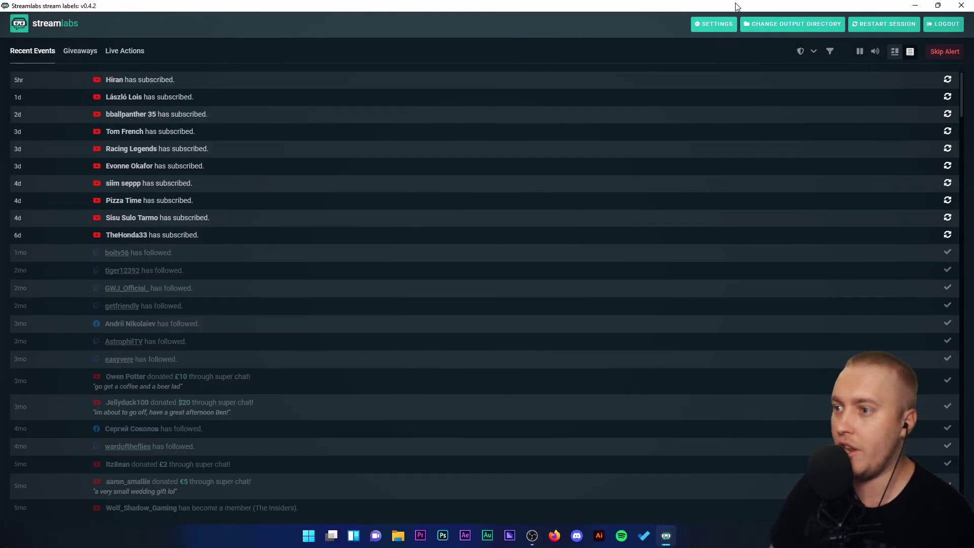
{"action": "left_click", "coordinate": [720, 28]}
{"action": "left_click", "coordinate": [139, 23]}
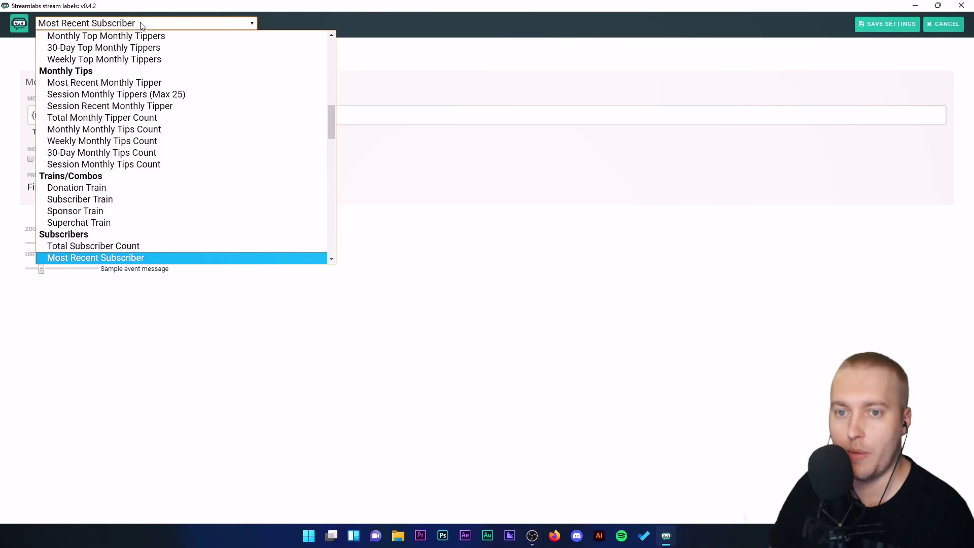
{"action": "scroll", "coordinate": [218, 135], "scroll_direction": "up", "scroll_amount": 10}
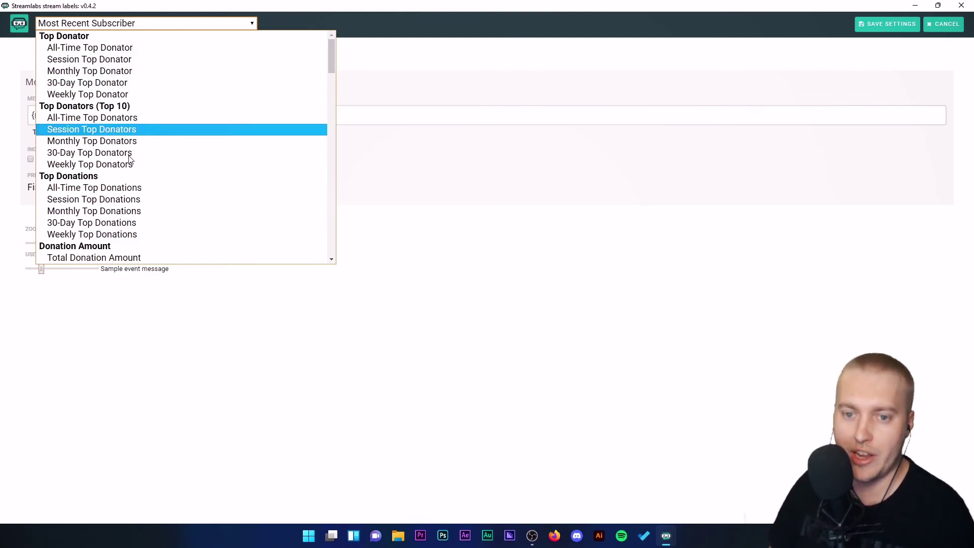
{"action": "scroll", "coordinate": [111, 208], "scroll_direction": "down", "scroll_amount": 9}
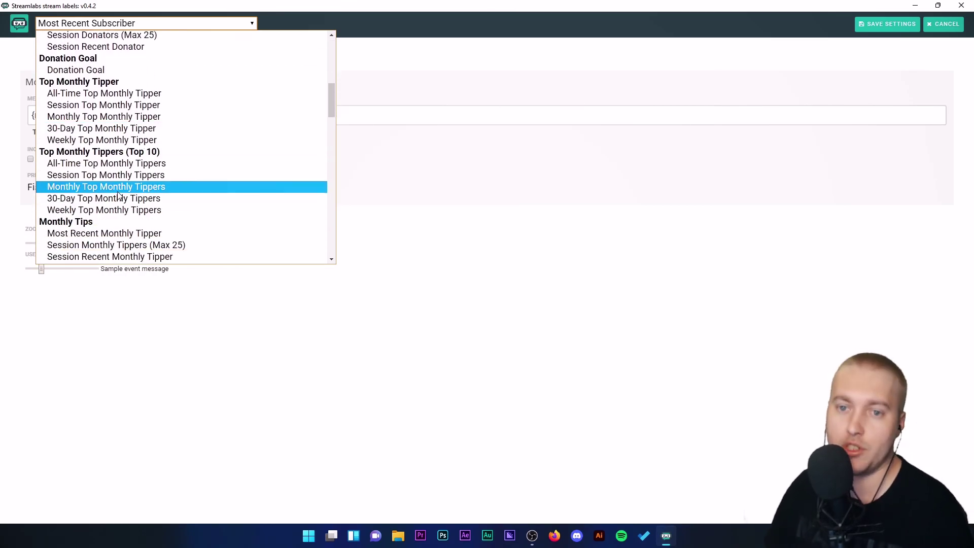
{"action": "scroll", "coordinate": [127, 152], "scroll_direction": "down", "scroll_amount": 9}
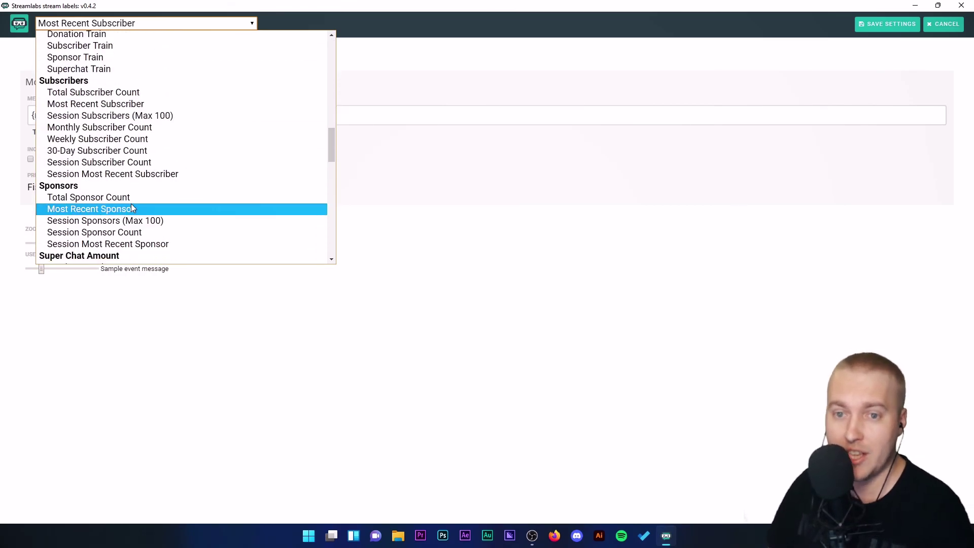
{"action": "left_click_drag", "start_coordinate": [333, 136], "coordinate": [306, 84]}
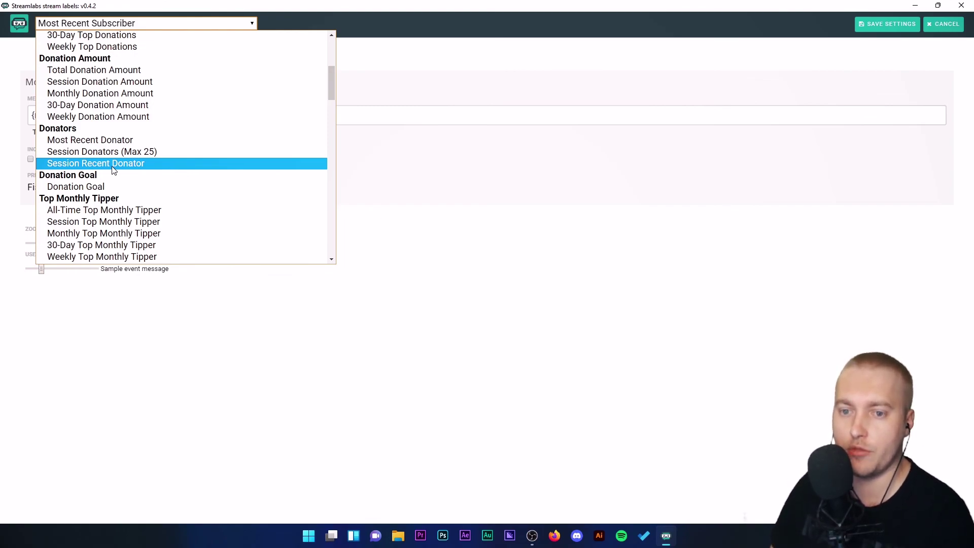
{"action": "left_click", "coordinate": [879, 170]}
{"action": "left_click", "coordinate": [944, 24]}
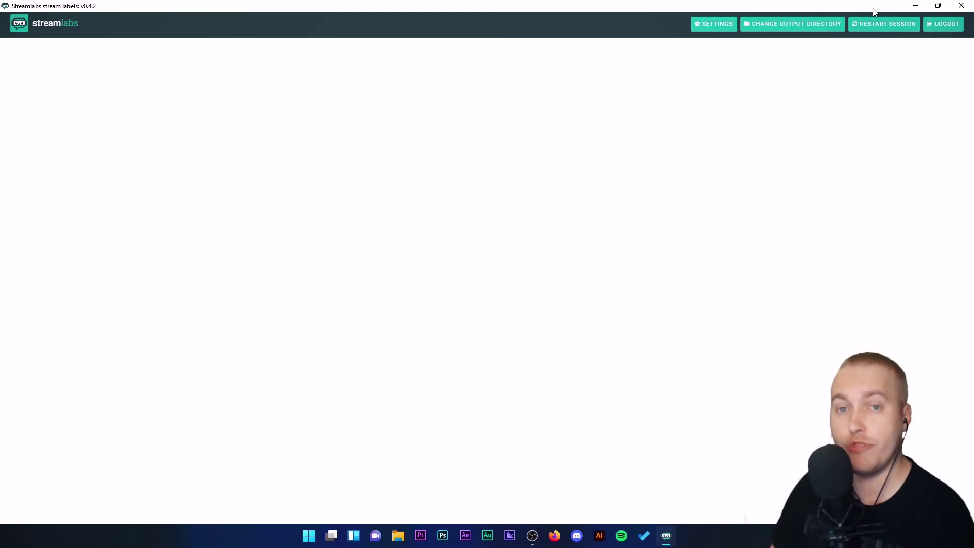